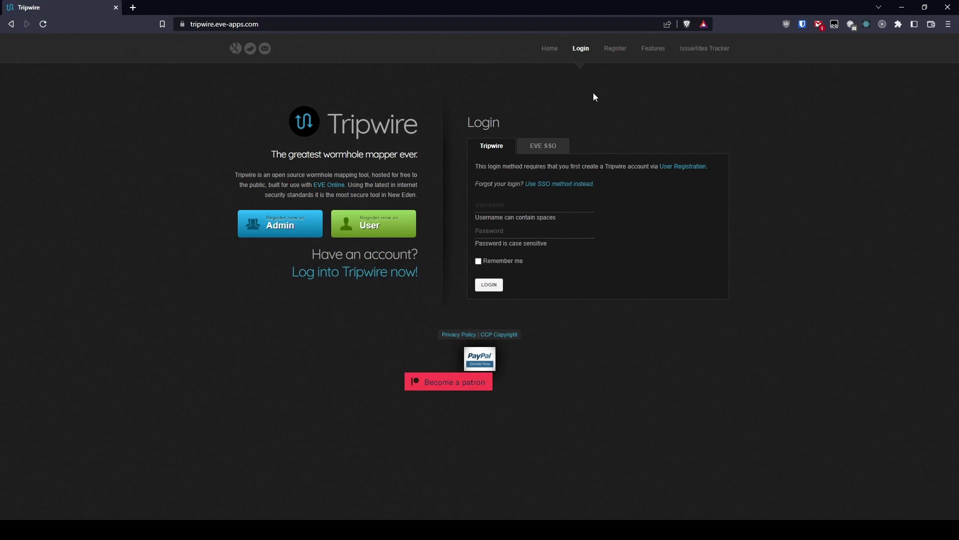
# Start registering a regular user account through the EVE Online login, after checking the Admin registration option.
pyautogui.click(618, 50)
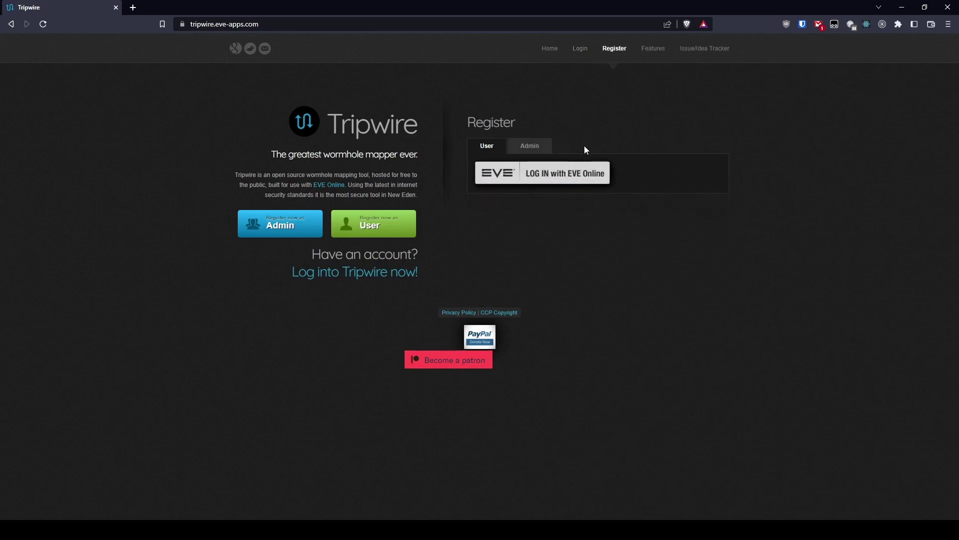
pyautogui.click(540, 150)
pyautogui.click(489, 146)
pyautogui.click(534, 147)
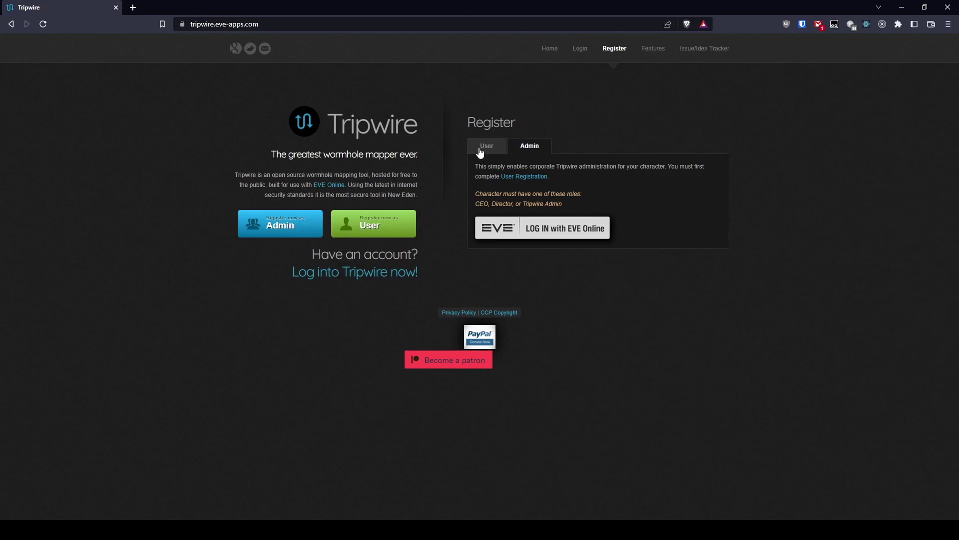
pyautogui.click(503, 152)
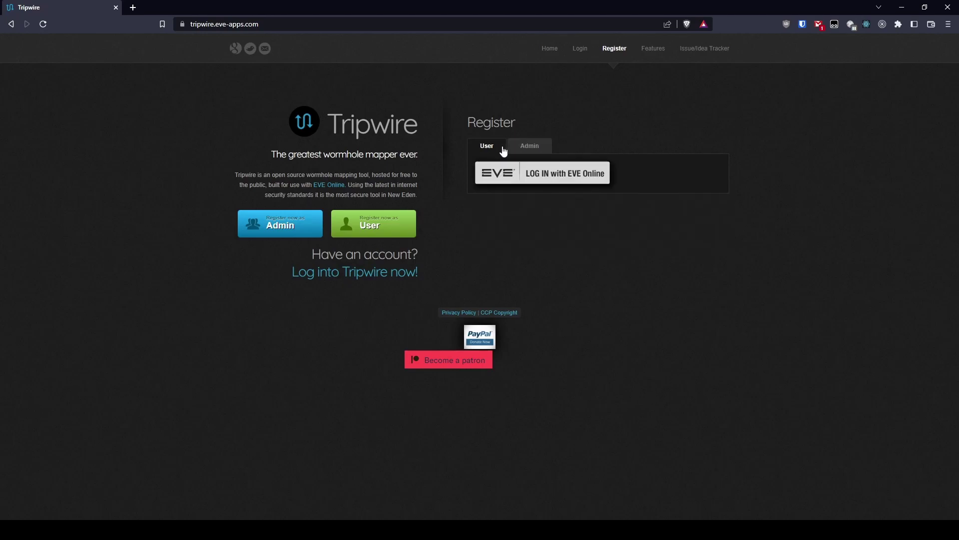
pyautogui.click(521, 178)
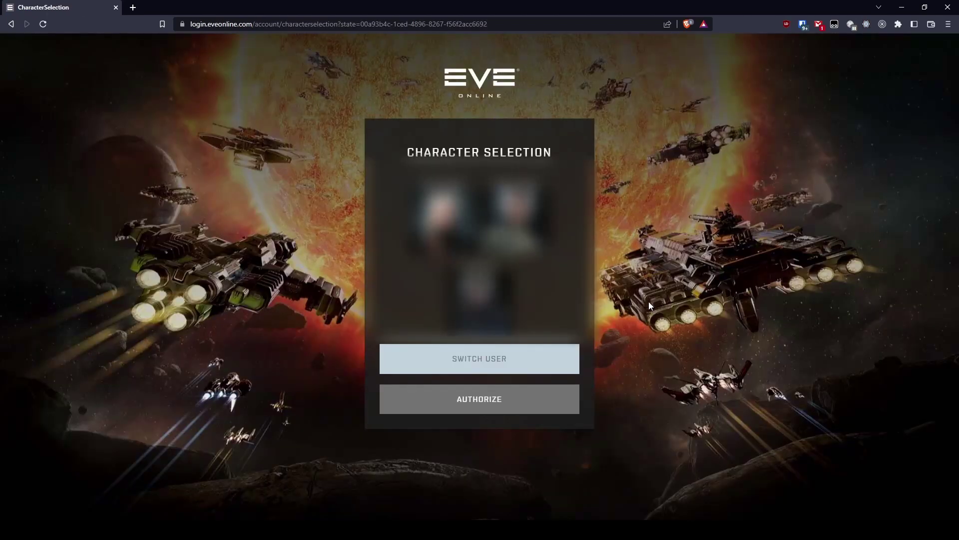
# Switch to a different EVE account and authorize its character to complete the user registration.
pyautogui.click(501, 364)
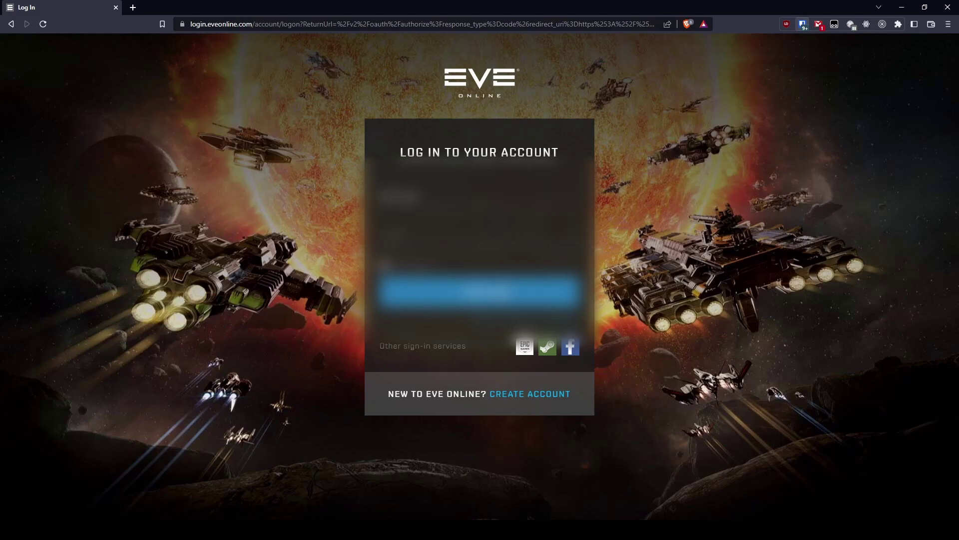
pyautogui.click(461, 292)
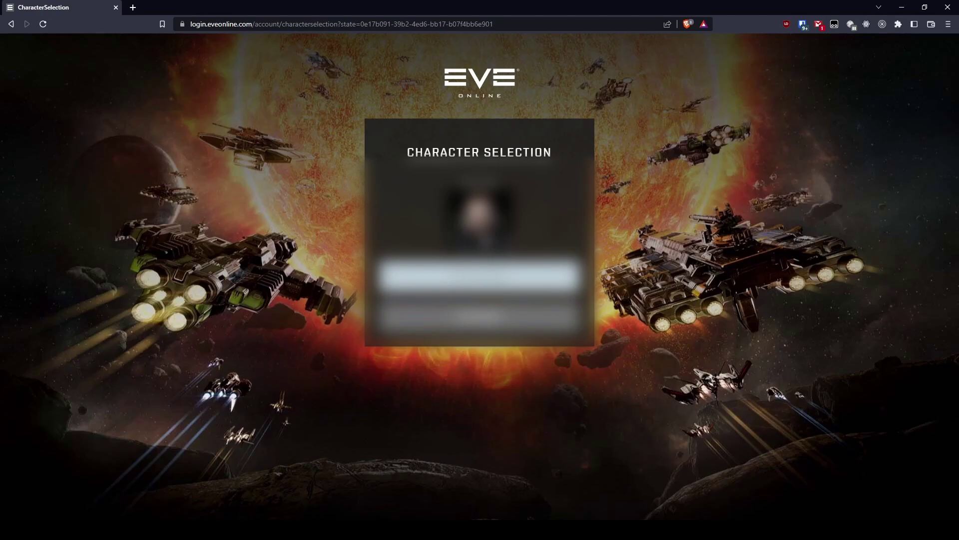
pyautogui.click(484, 236)
pyautogui.click(488, 319)
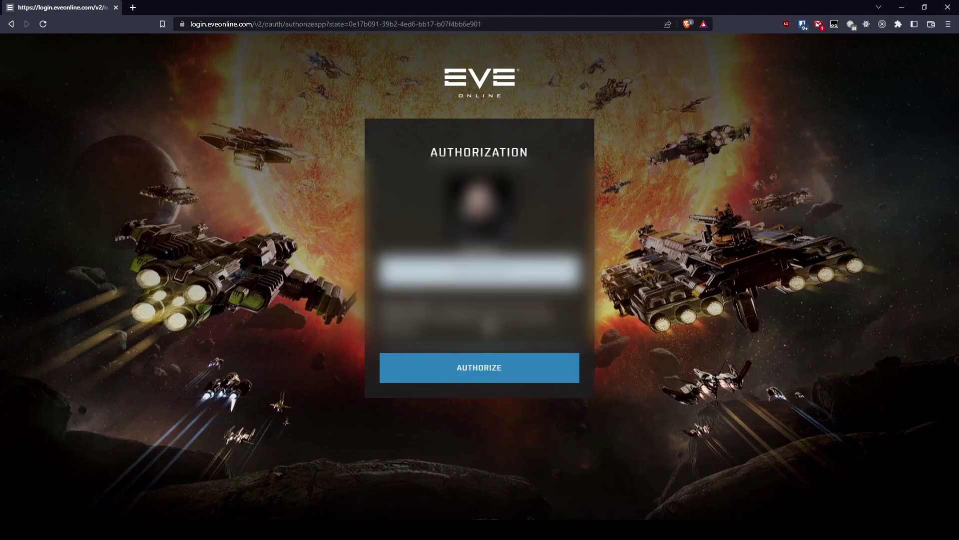
pyautogui.click(493, 372)
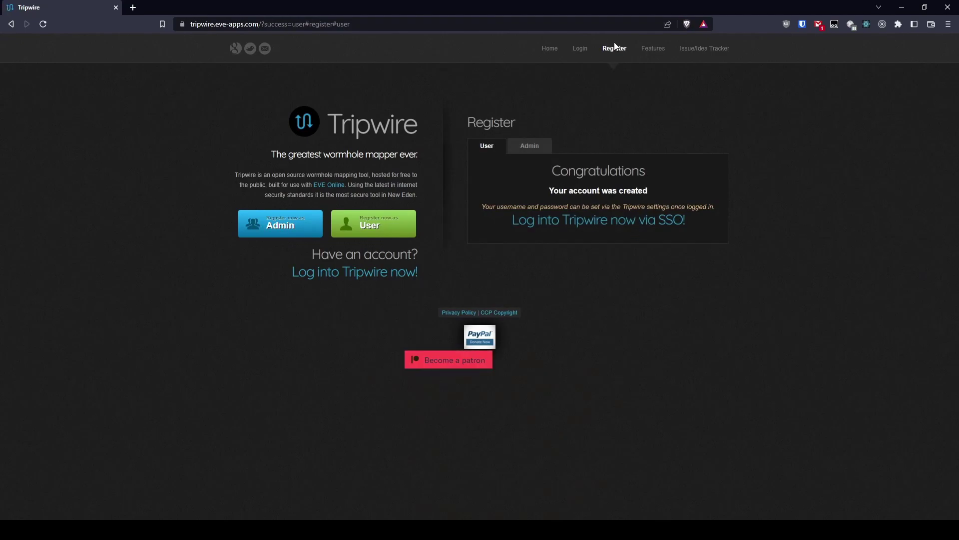
# Log into Tripwire through EVE SSO, selecting and authorizing the registered character.
pyautogui.click(585, 49)
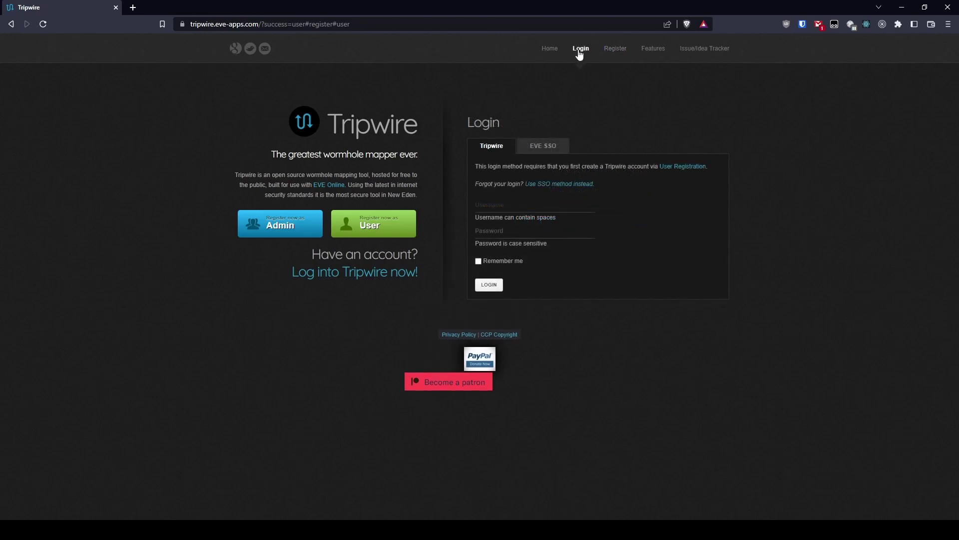
pyautogui.click(533, 144)
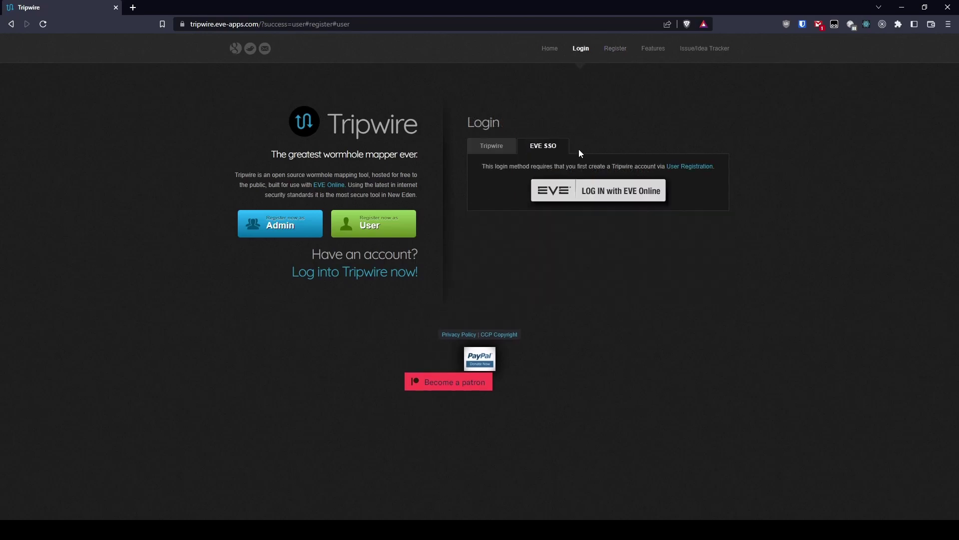
pyautogui.click(551, 199)
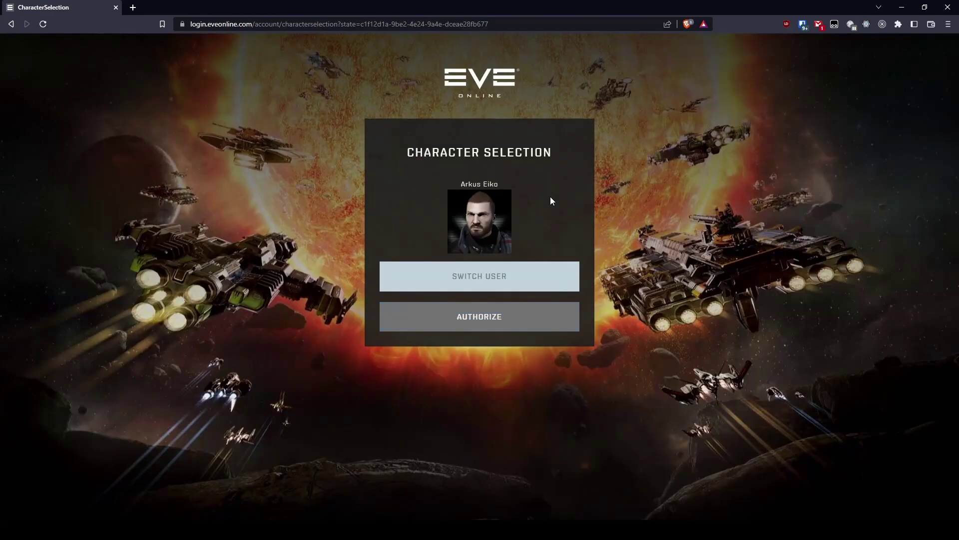
pyautogui.click(500, 228)
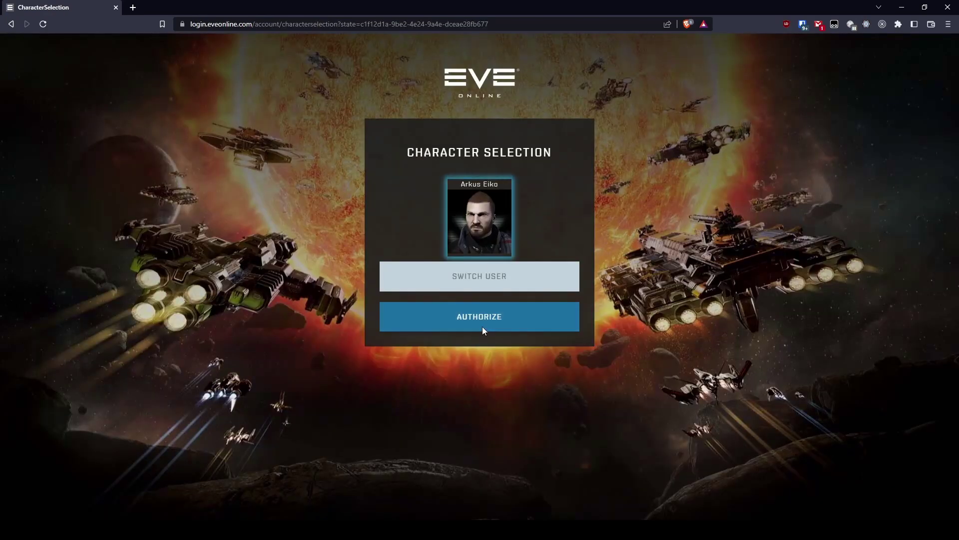
pyautogui.click(482, 329)
pyautogui.click(492, 429)
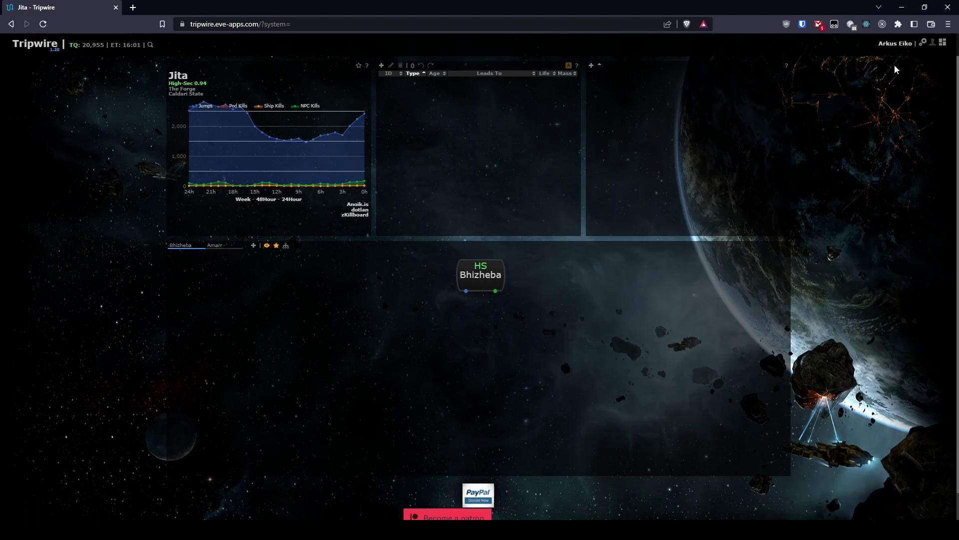
# Add a character from another EVE account to the tracking list, signing in and authorizing it.
pyautogui.click(897, 47)
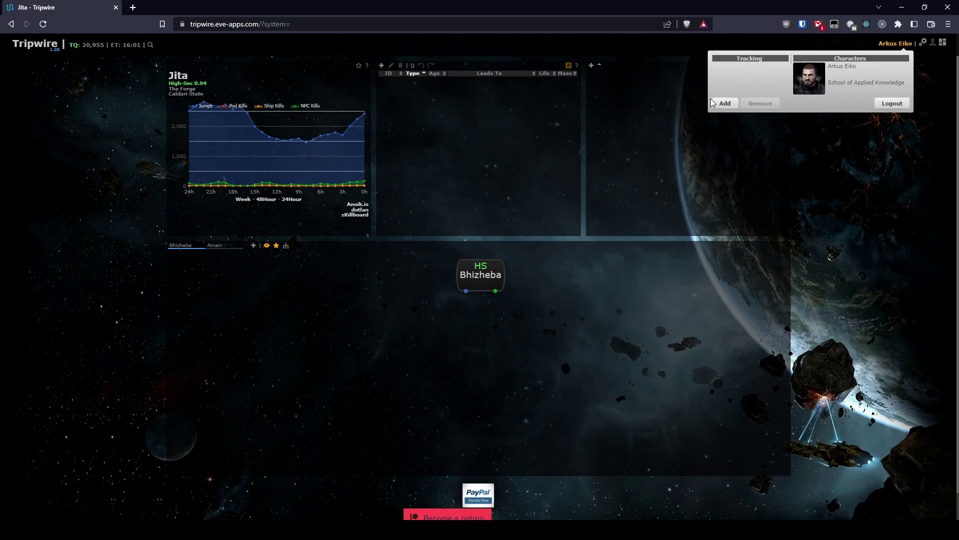
pyautogui.click(727, 107)
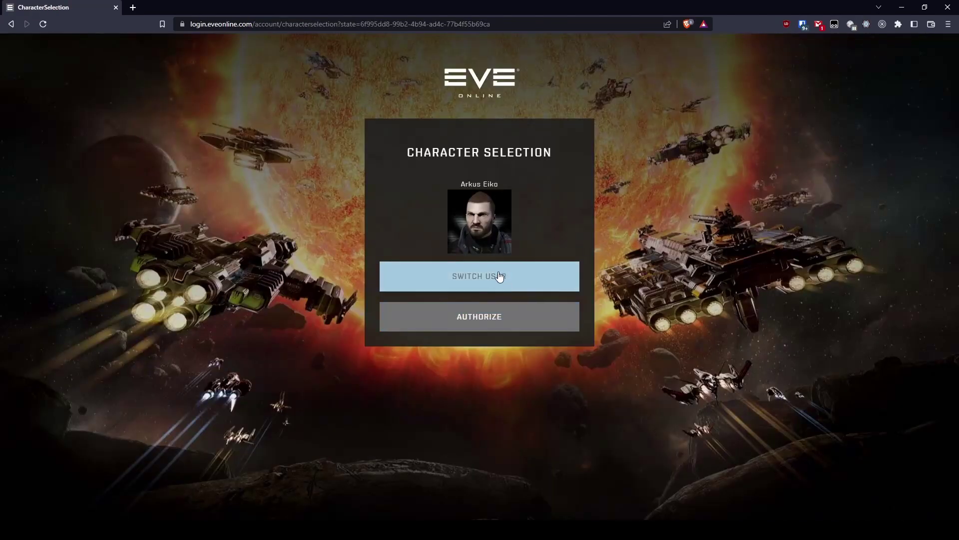
pyautogui.click(500, 276)
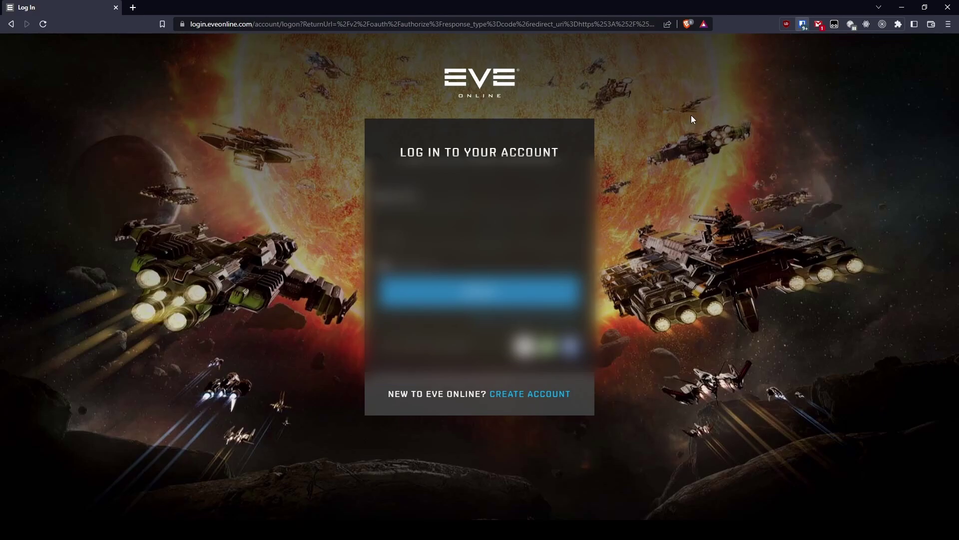
pyautogui.click(429, 300)
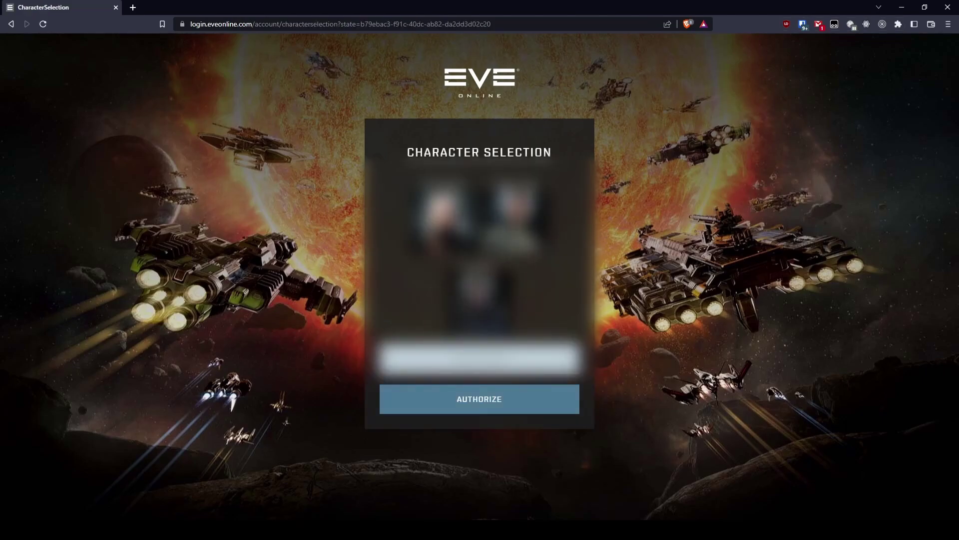
pyautogui.click(493, 398)
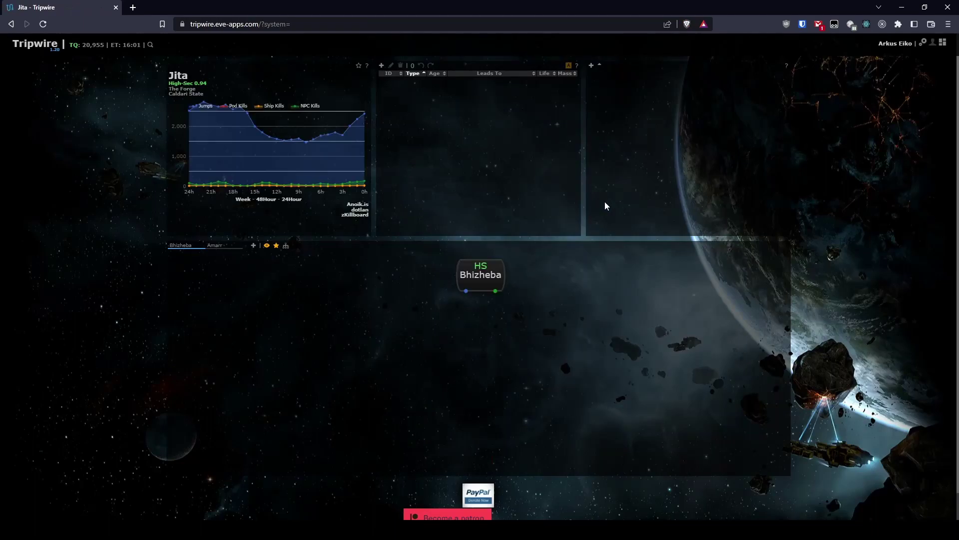
# Activate the newly added character in the tracking list so its current system is tracked.
pyautogui.click(900, 44)
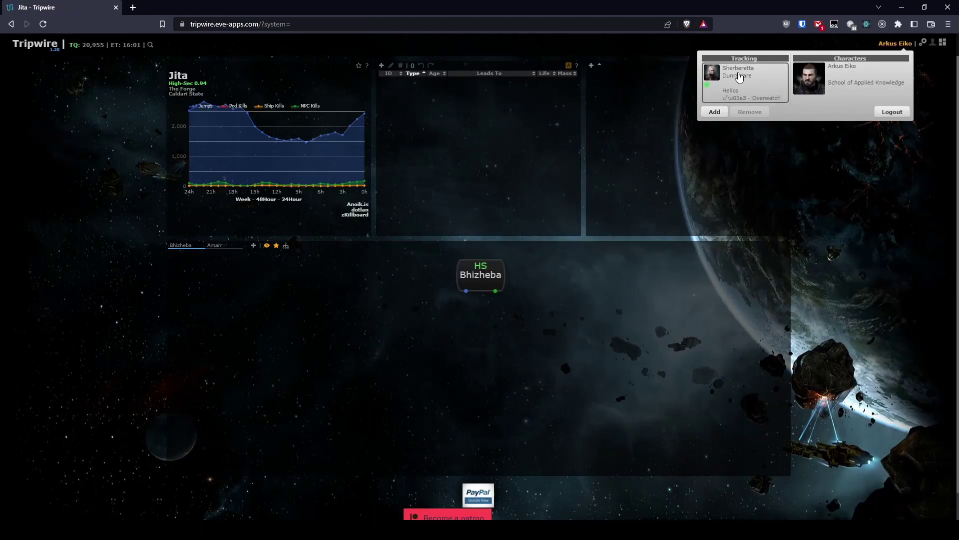
pyautogui.click(739, 76)
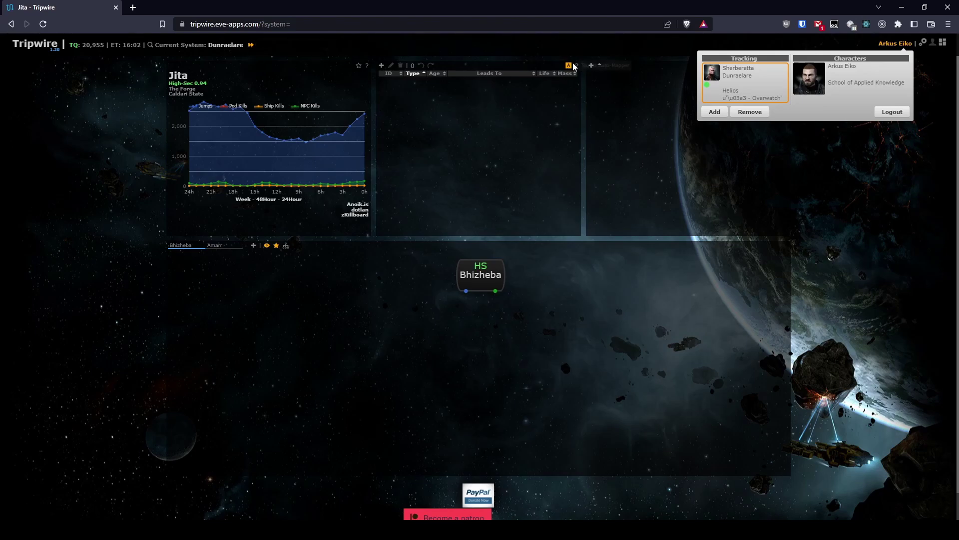
pyautogui.doubleClick(745, 79)
pyautogui.doubleClick(746, 79)
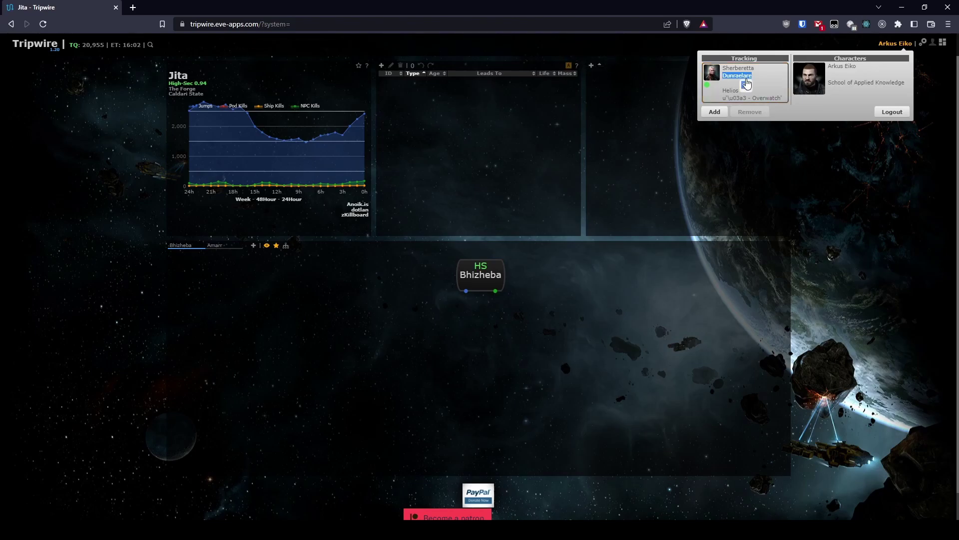
pyautogui.click(745, 79)
pyautogui.click(759, 71)
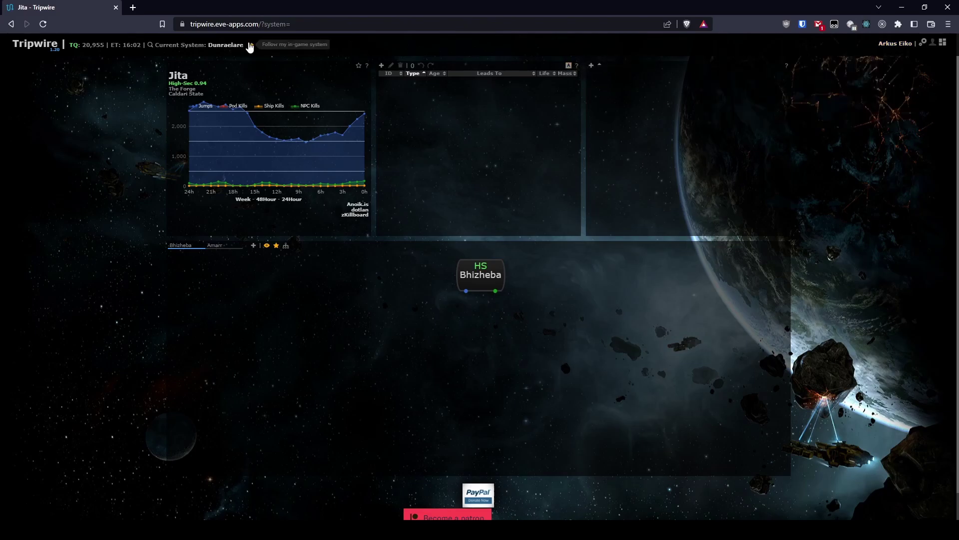
pyautogui.moveTo(891, 44)
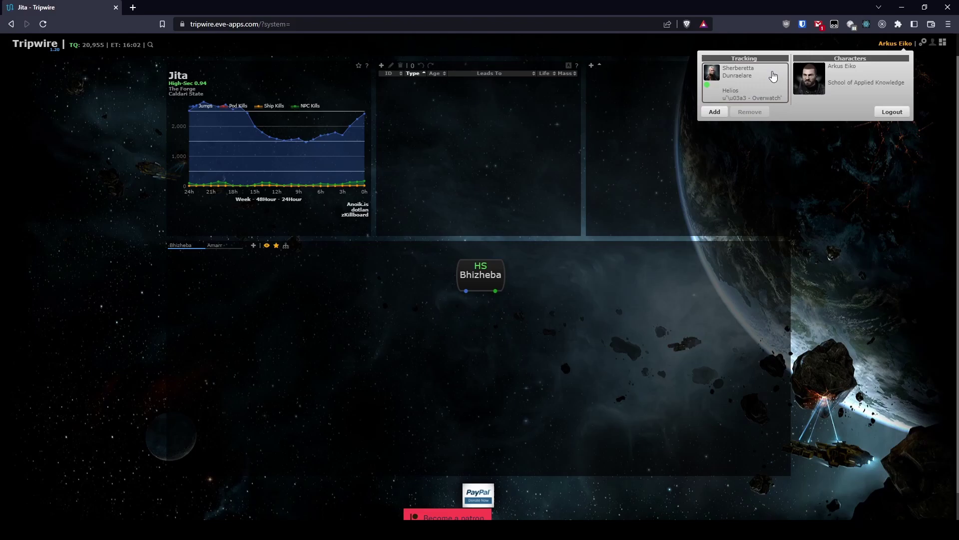
pyautogui.click(773, 76)
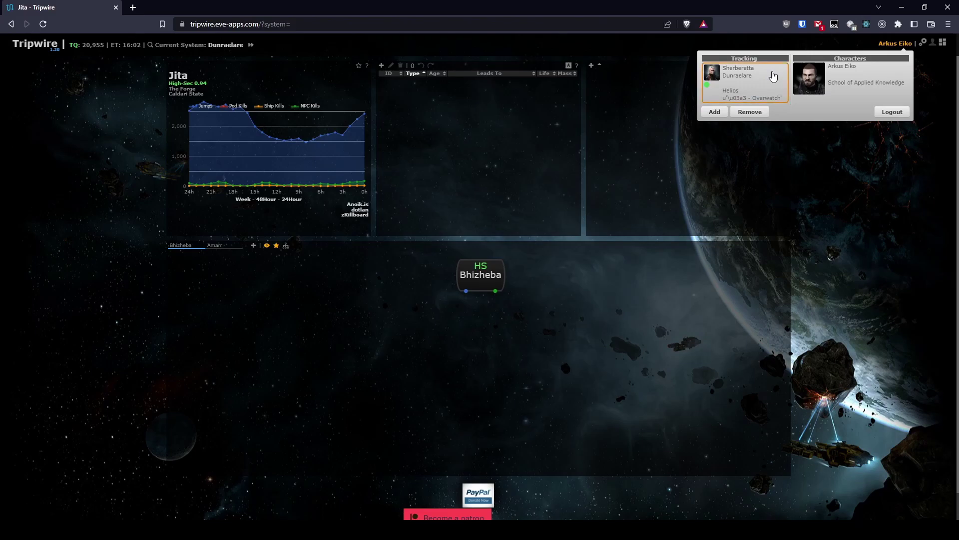
# Enable the auto-mapper and in-game system following, and open the tracked character's current system, Dunraelare.
pyautogui.click(569, 66)
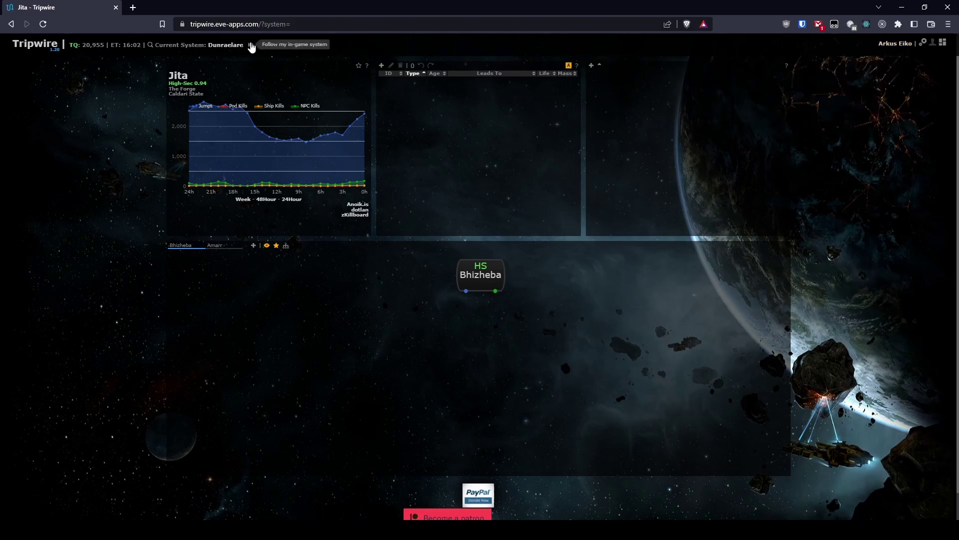
pyautogui.moveTo(892, 44)
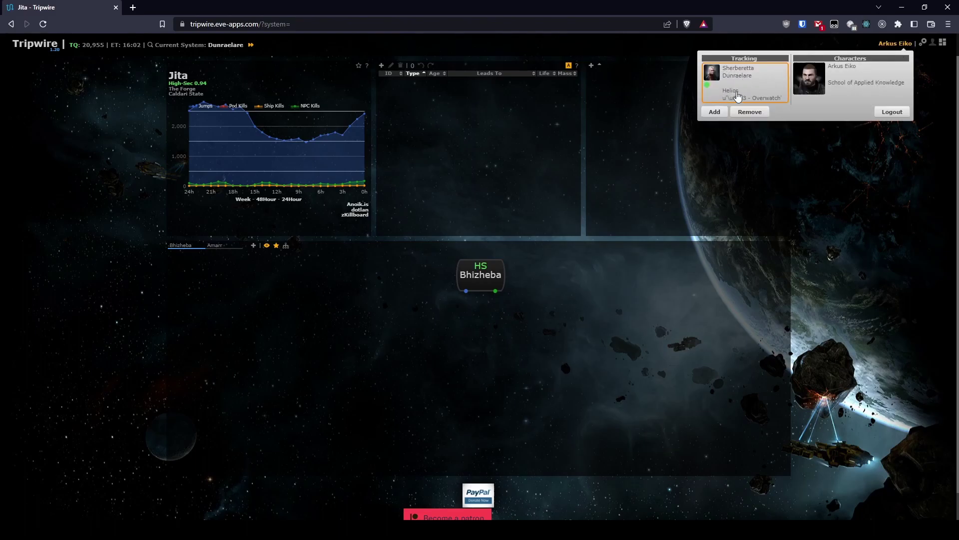
pyautogui.click(219, 45)
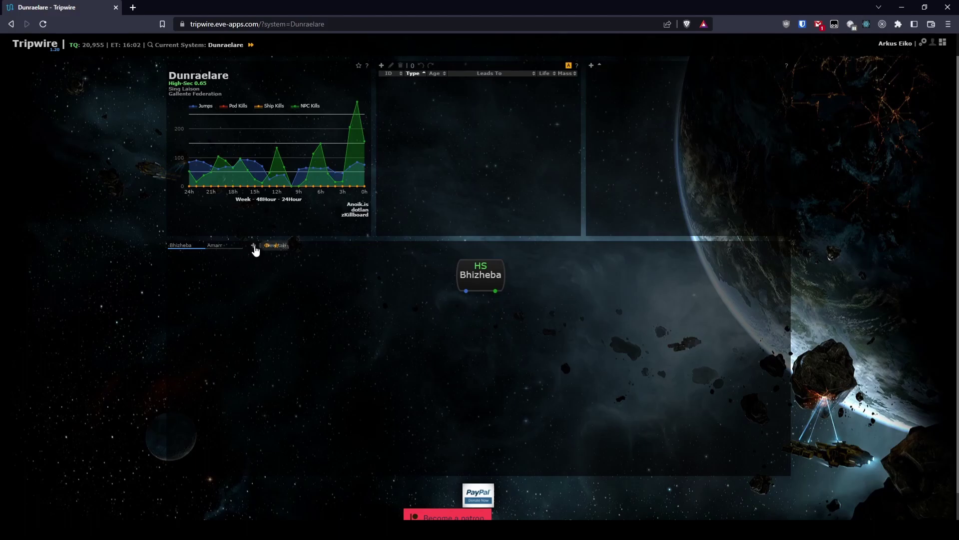
# Delete the existing Amarr and Bhizheba chain map tabs.
pyautogui.click(219, 250)
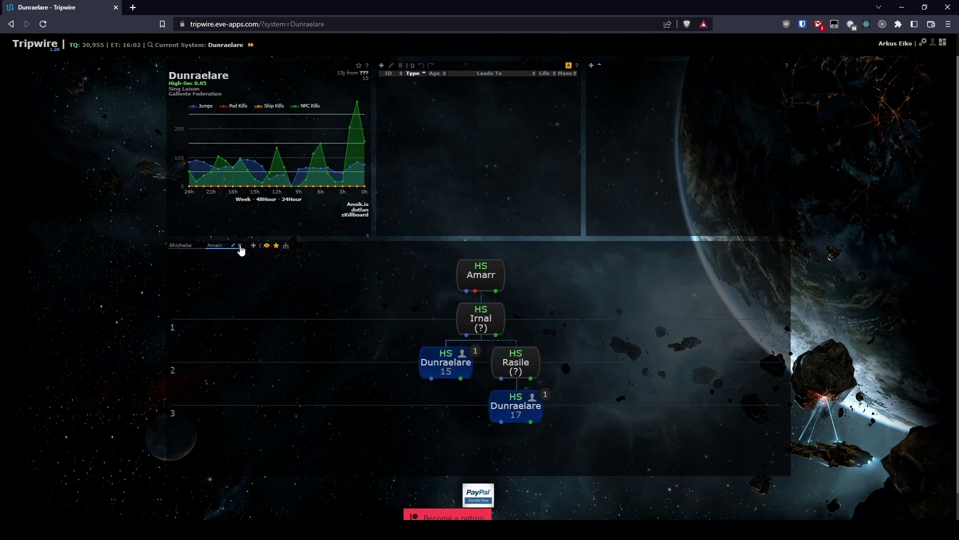
pyautogui.click(240, 245)
pyautogui.click(486, 285)
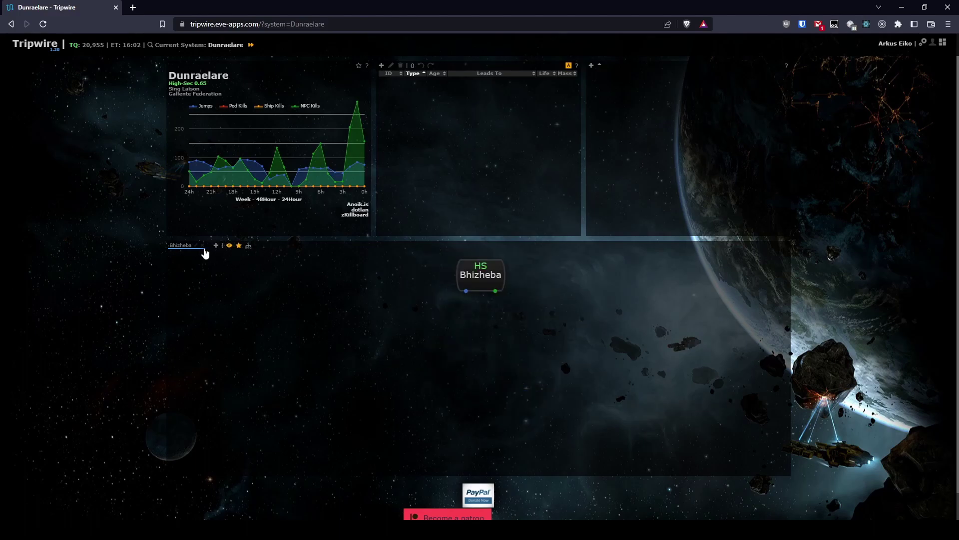
pyautogui.click(203, 249)
pyautogui.click(475, 288)
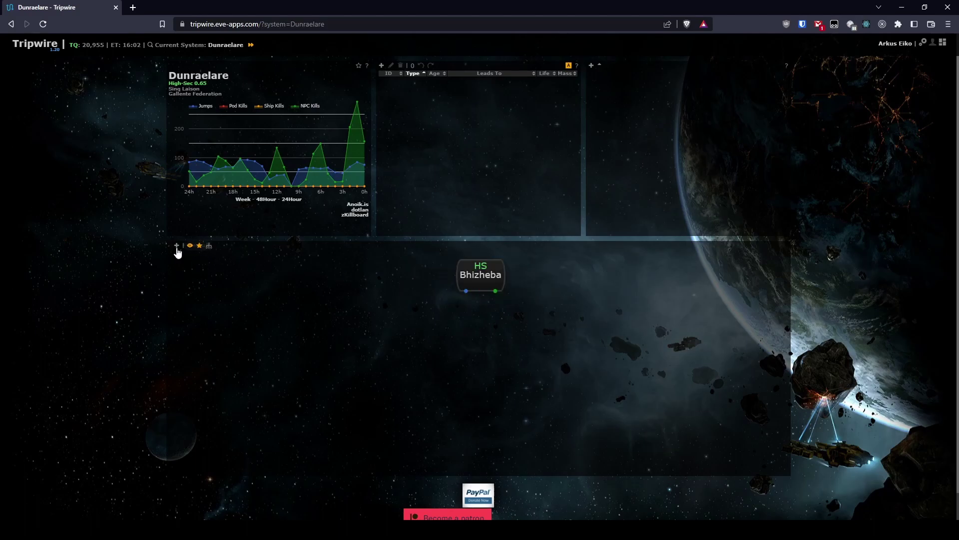
# Create a new chain map tab for the Dunraelare system.
pyautogui.click(177, 245)
pyautogui.click(498, 305)
pyautogui.click(183, 245)
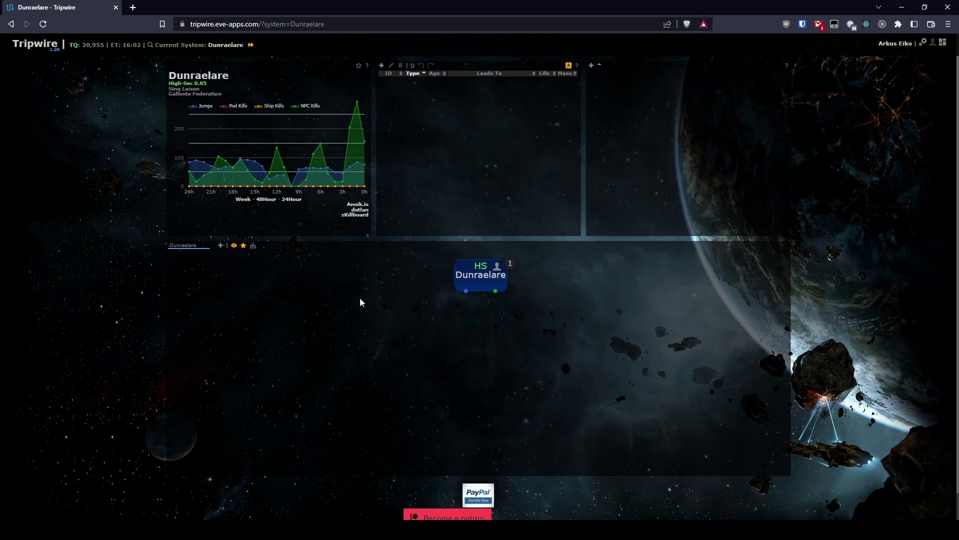
pyautogui.moveTo(251, 247)
# Switch to the EVE Online client and select all cosmic signatures in the Probe Scanner results.
pyautogui.hotkey('alt', 'Tab')
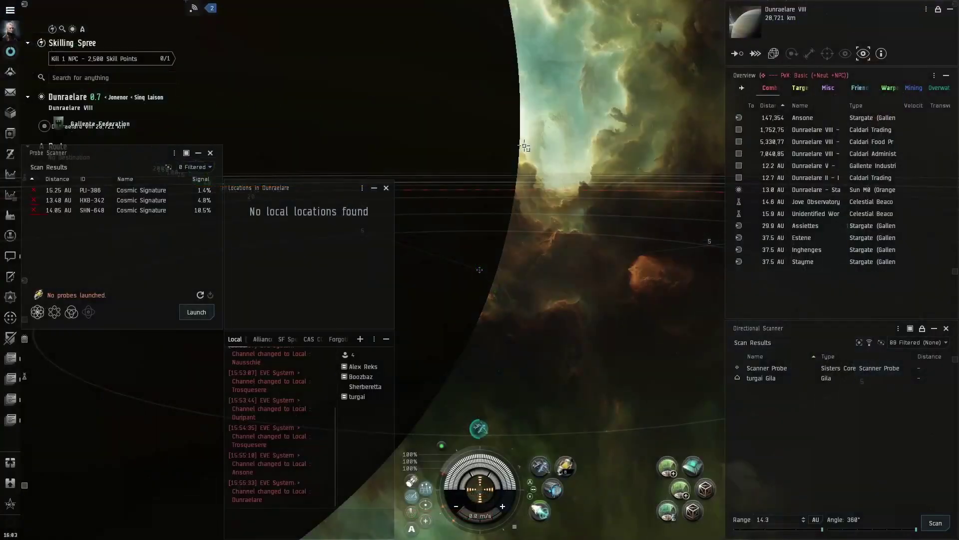
pyautogui.moveTo(525, 141); pyautogui.dragTo(552, 143)
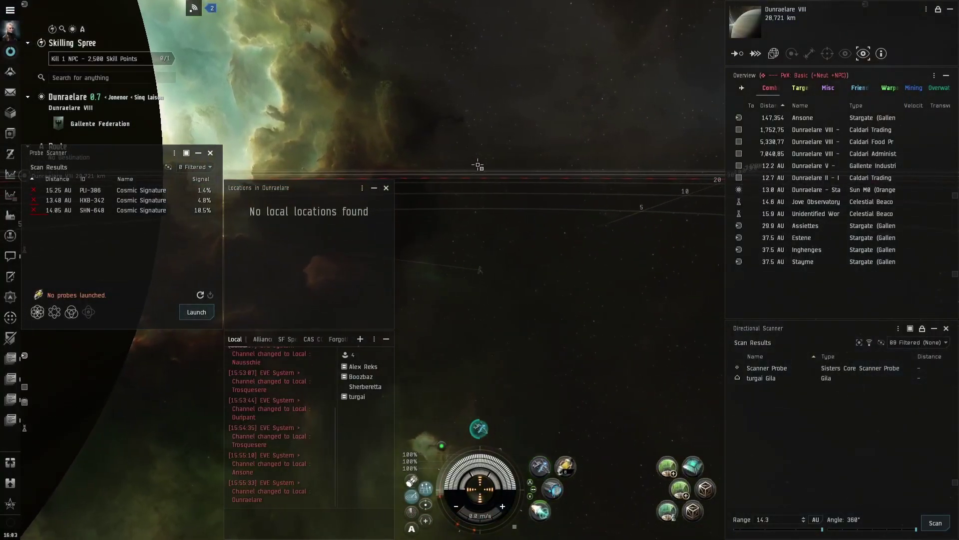
pyautogui.moveTo(479, 165); pyautogui.dragTo(464, 175)
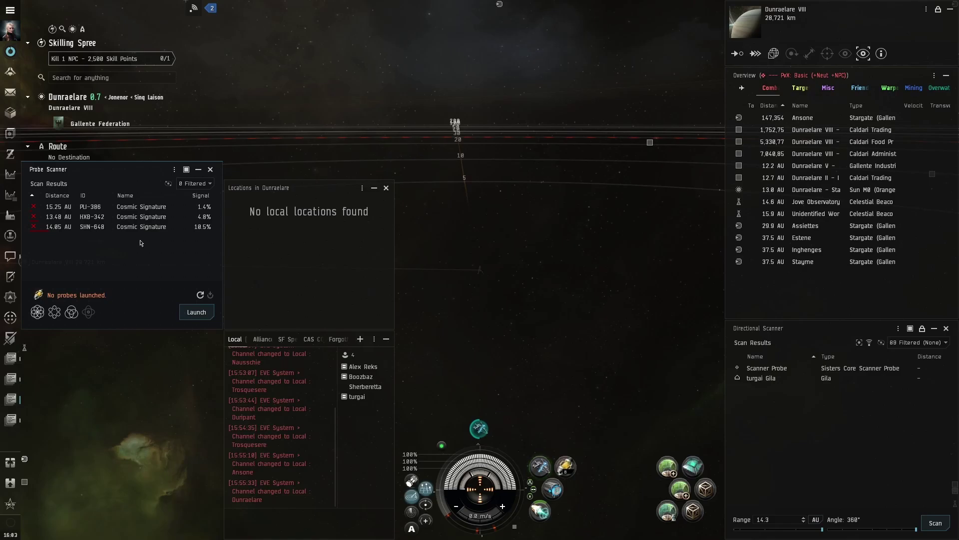
pyautogui.hotkey('ctrl', 'a')
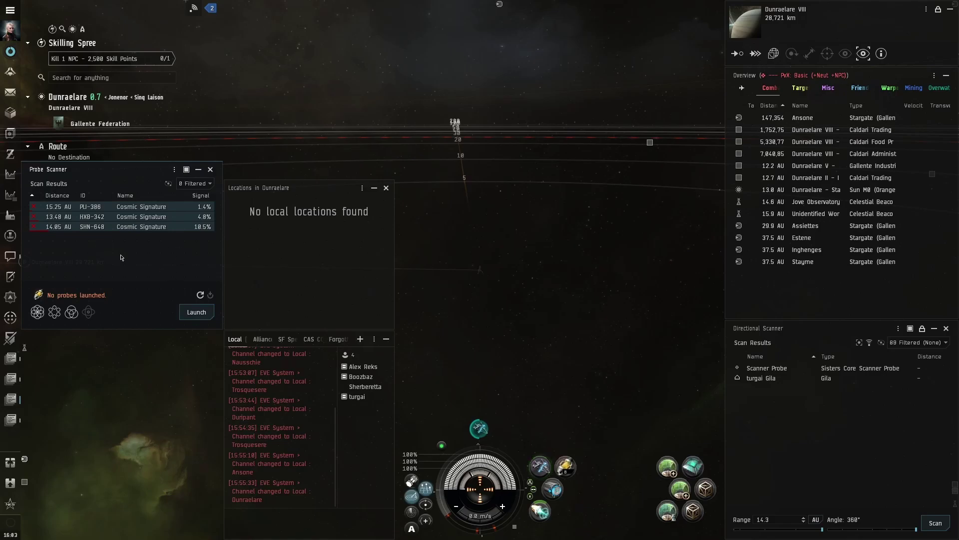
pyautogui.press('ctrl')
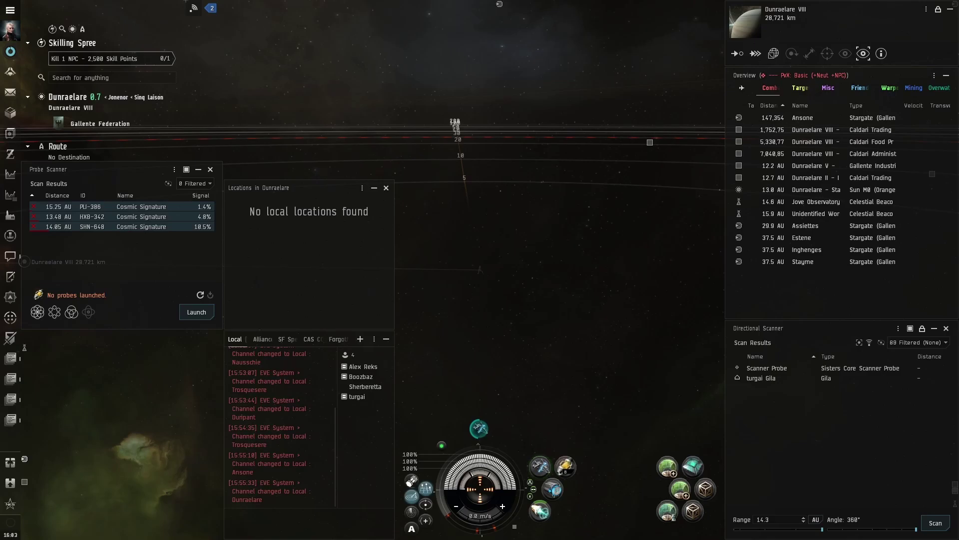
# Switch to Tripwire and paste the copied probe scan signatures into the Dunraelare signature list.
pyautogui.hotkey('alt', 'Tab')
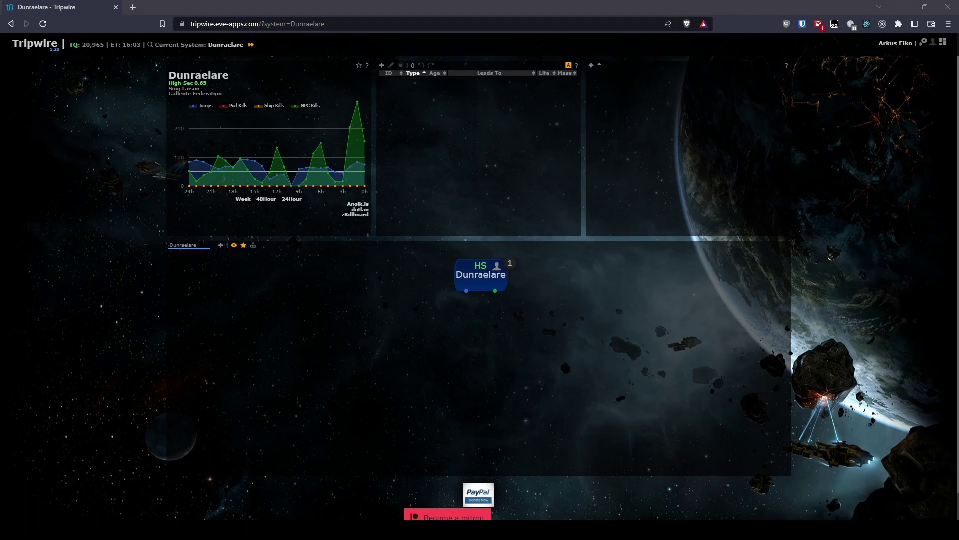
pyautogui.click(529, 173)
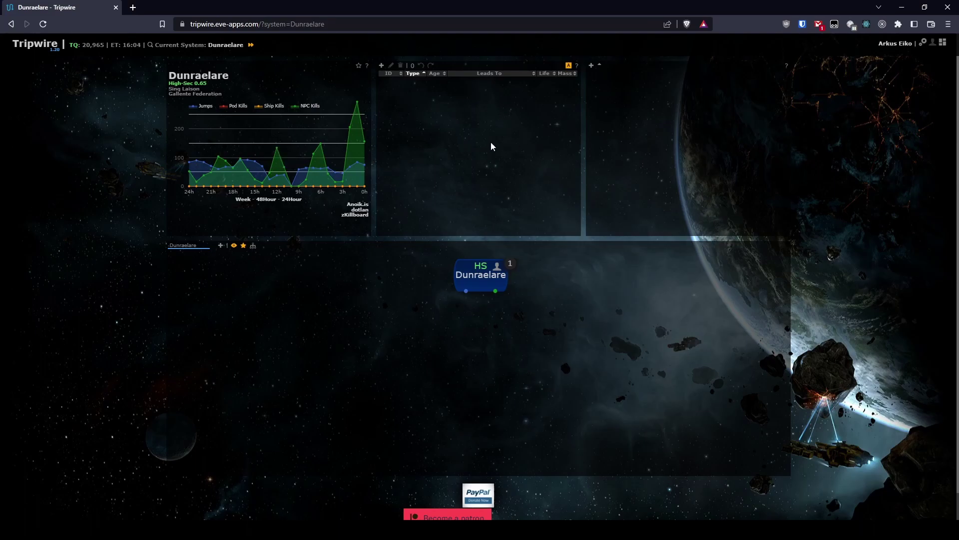
pyautogui.hotkey('ctrl', 'v')
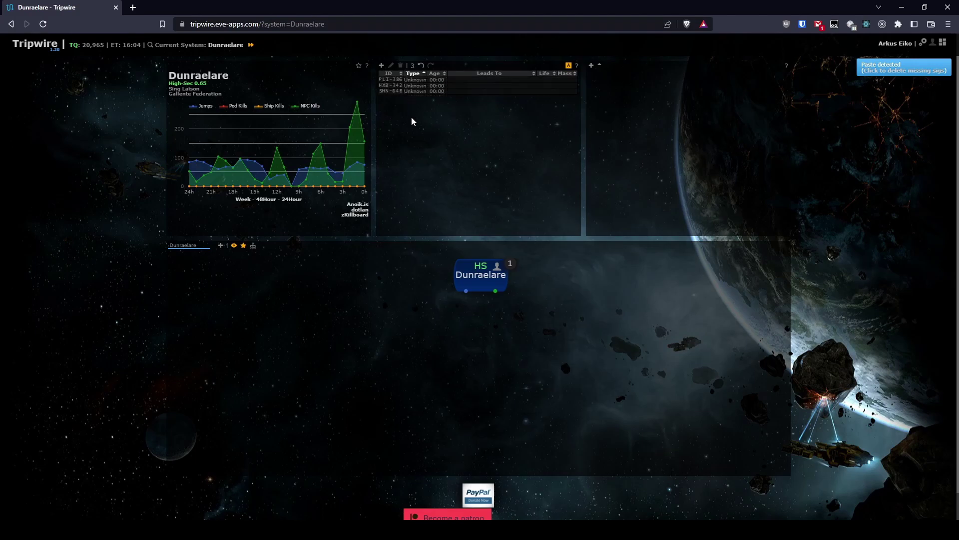
# Open the PLI-386 signature for editing, view its available signature types, and cancel without saving.
pyautogui.doubleClick(422, 79)
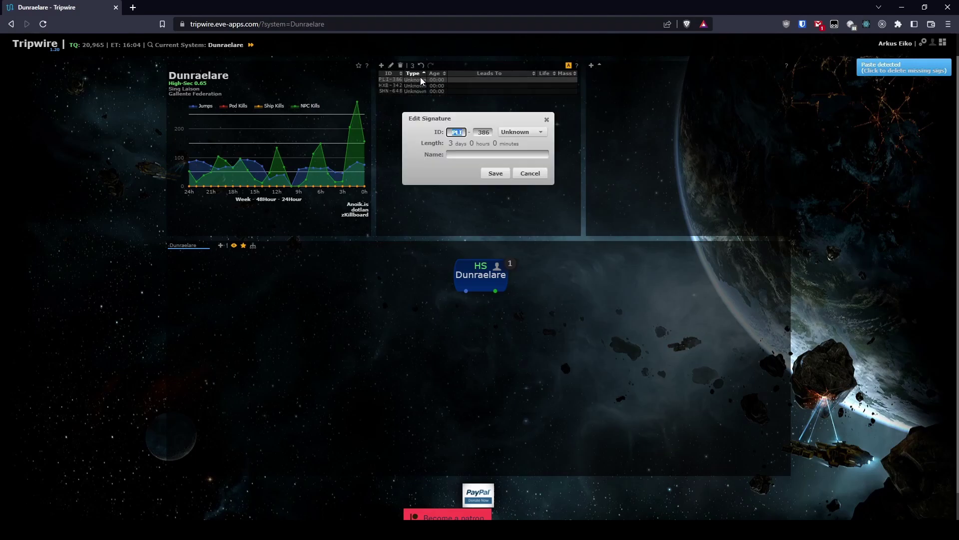
pyautogui.click(524, 133)
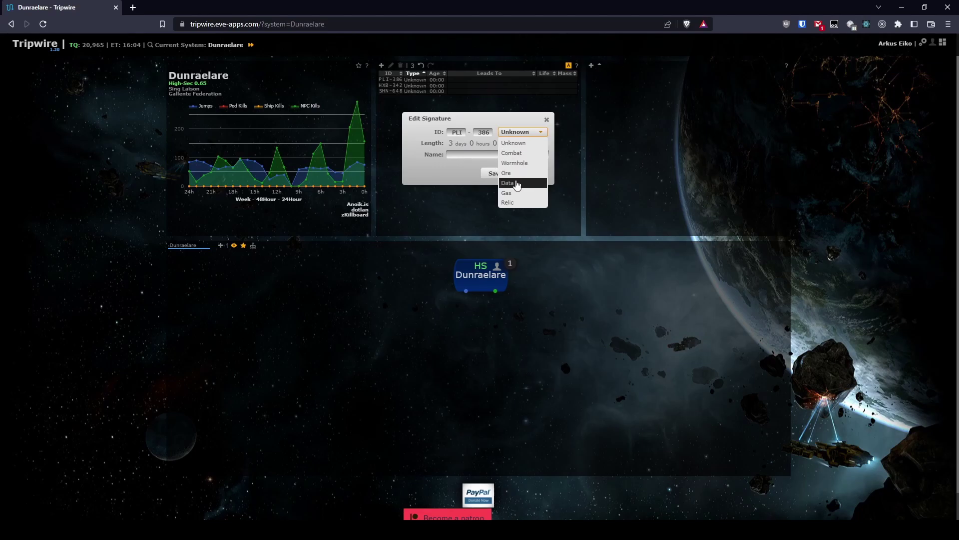
pyautogui.click(470, 175)
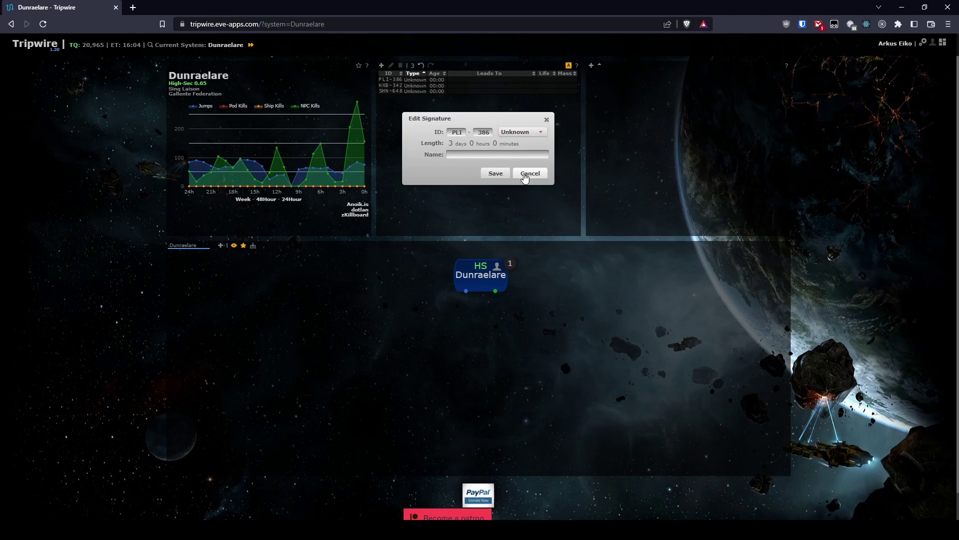
pyautogui.click(527, 174)
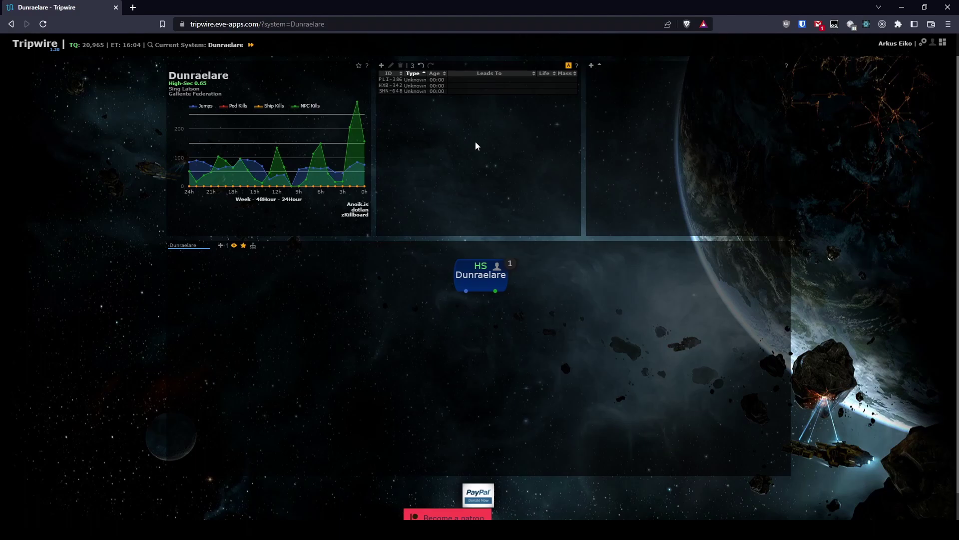
# Switch to the EVE Online client and select all fully scanned results in the Probe Scanner.
pyautogui.hotkey('alt', 'Tab')
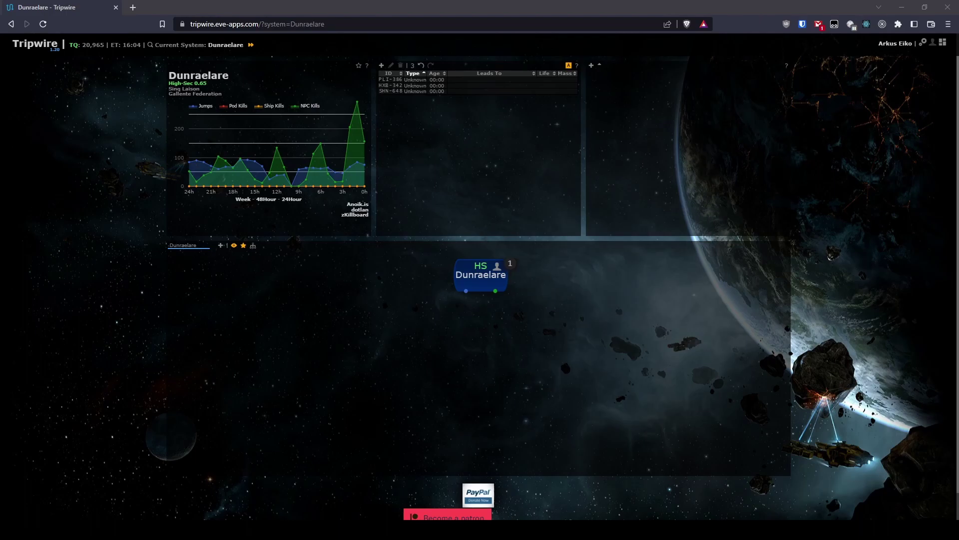
pyautogui.hotkey('alt', 'Tab')
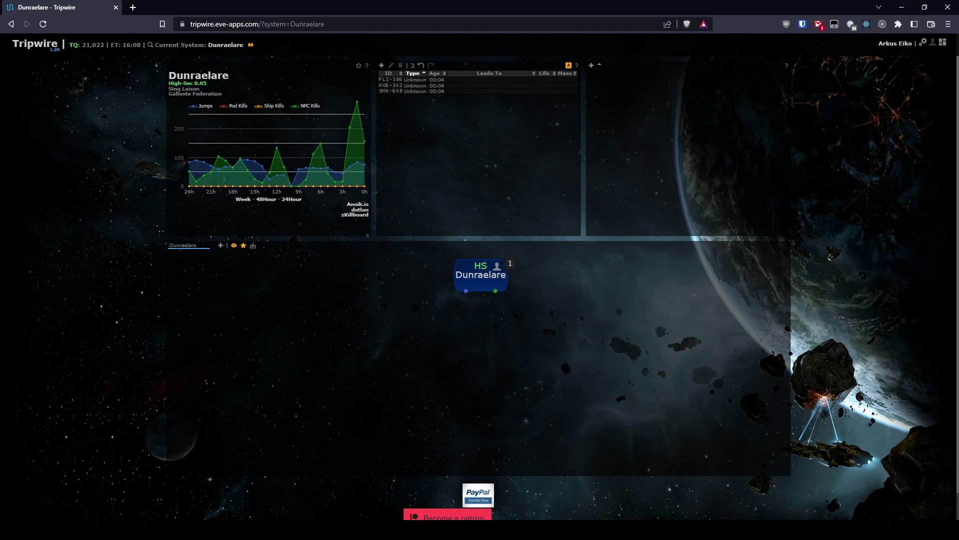
pyautogui.hotkey('alt', 'Tab')
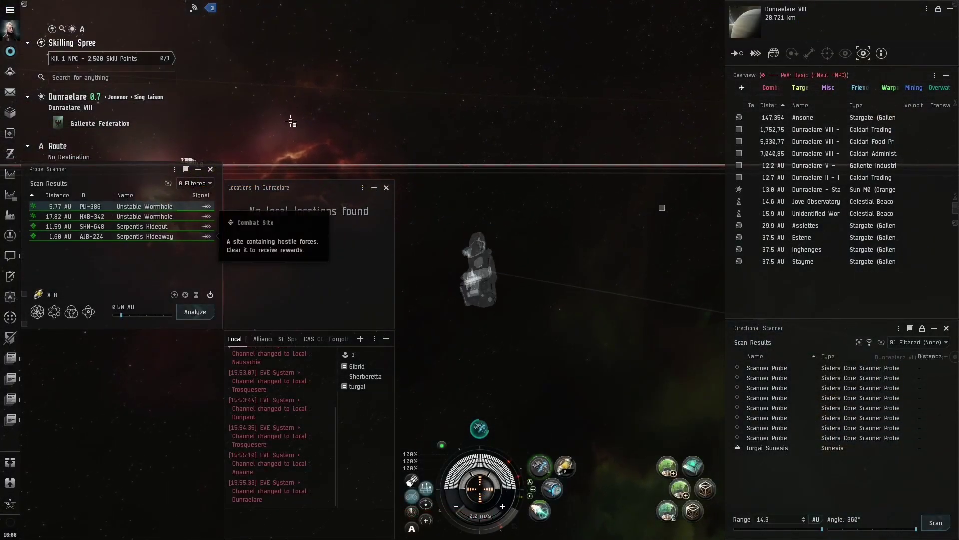
pyautogui.click(196, 183)
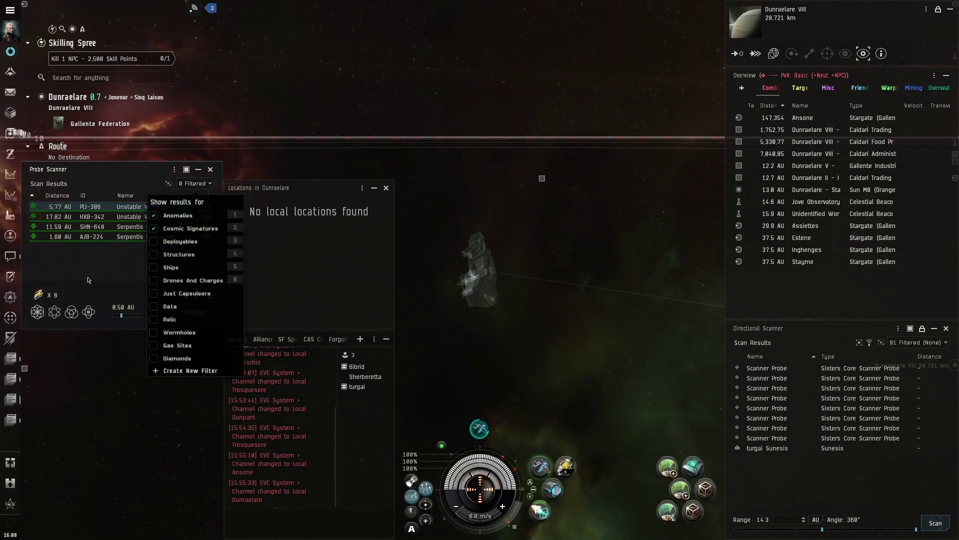
pyautogui.click(89, 280)
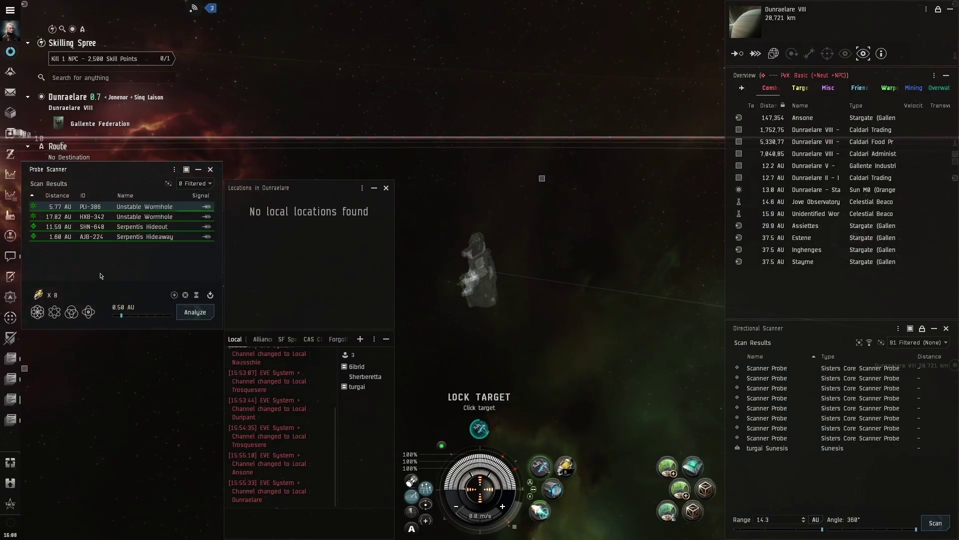
pyautogui.hotkey('ctrl', 'a')
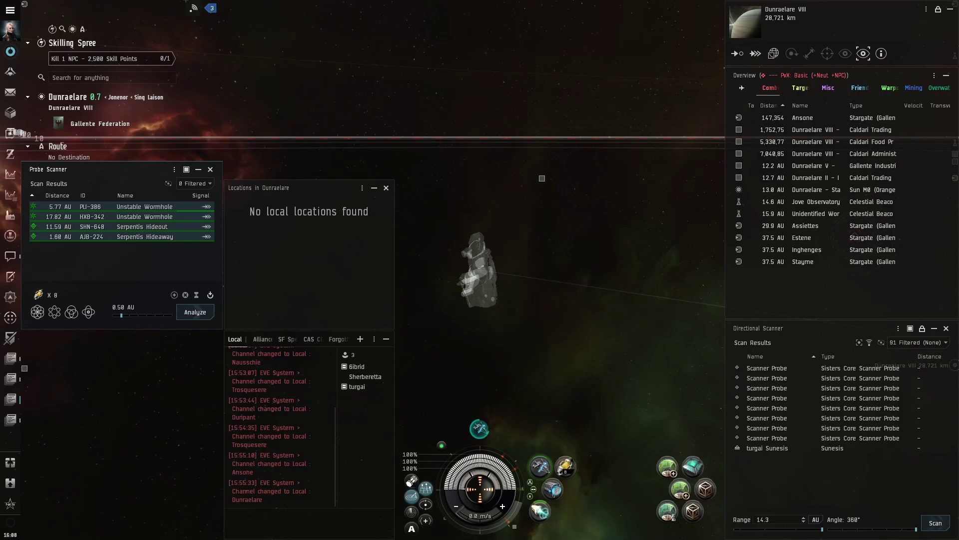
# Switch to Tripwire, paste the updated scan results into the Dunraelare signature list, and delete the missing signatures.
pyautogui.hotkey('alt', 'Tab')
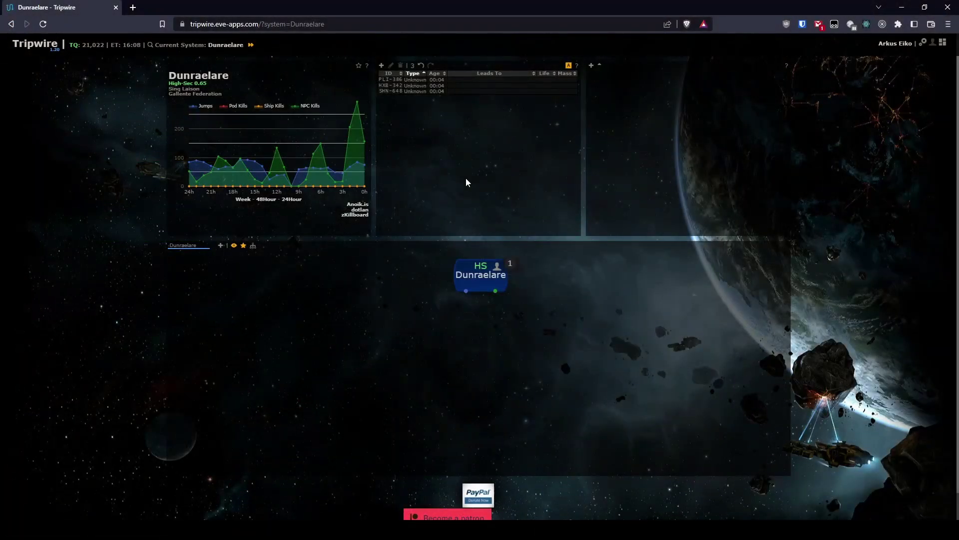
pyautogui.hotkey('ctrl', 'v')
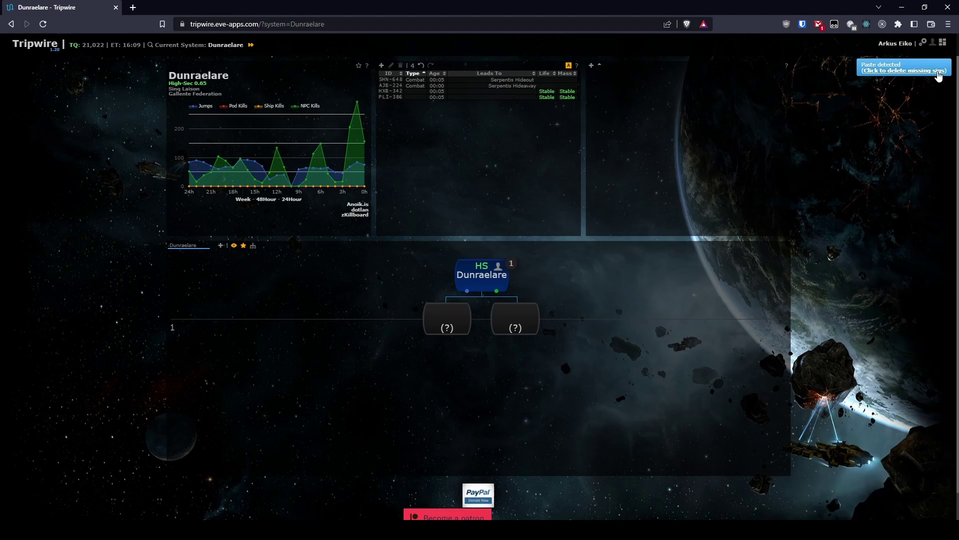
pyautogui.click(939, 75)
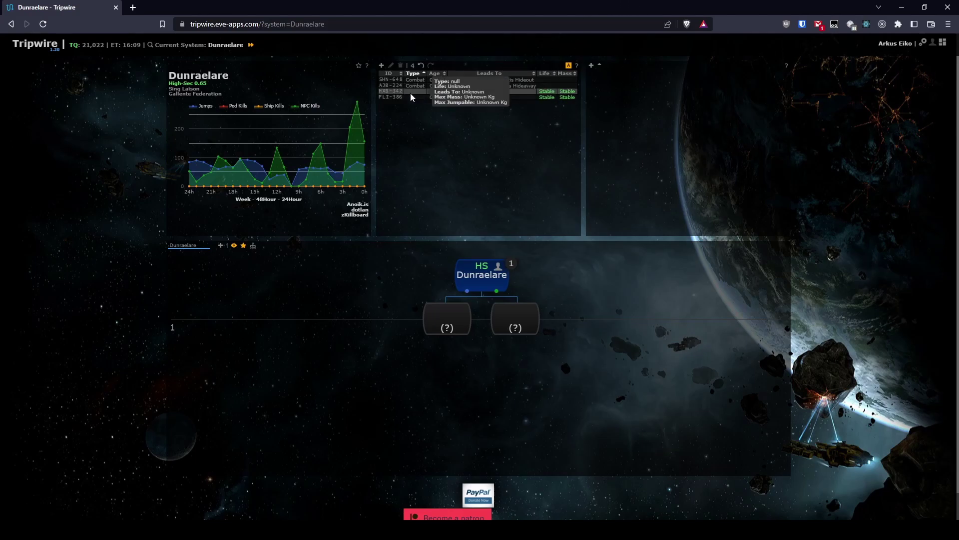
pyautogui.moveTo(422, 93)
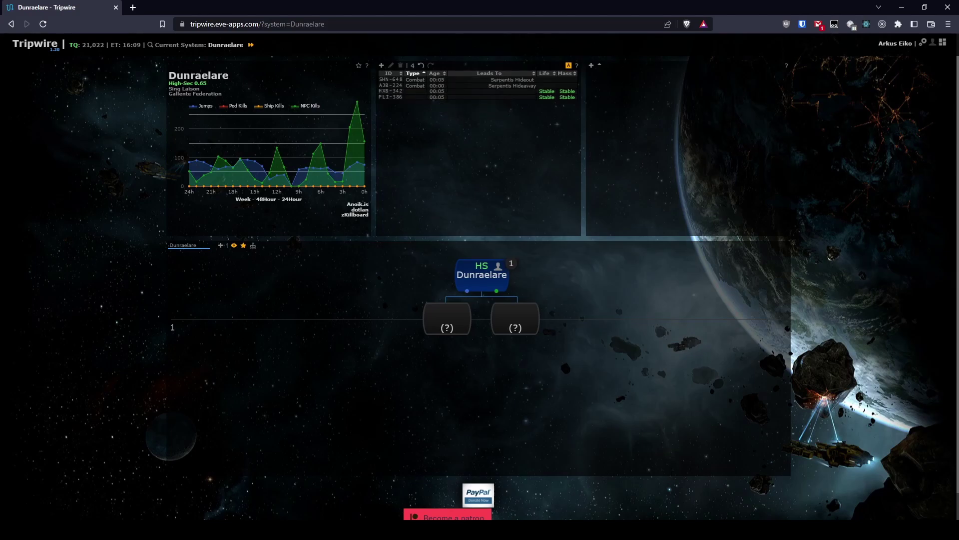
# Switch to the EVE Online client and turn the Probe Scanner's Anomalies and Cosmic Signatures filters off and back on.
pyautogui.hotkey('alt', 'Tab')
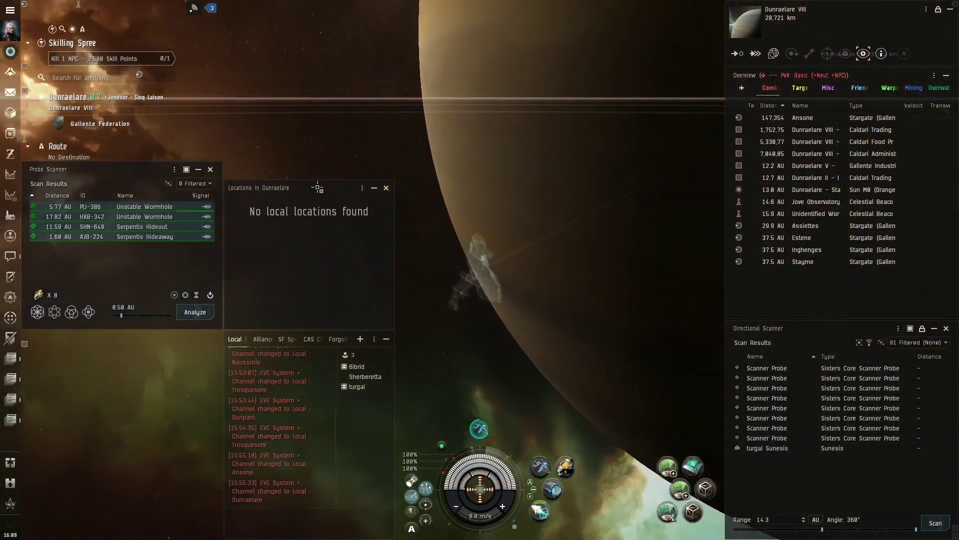
pyautogui.click(194, 183)
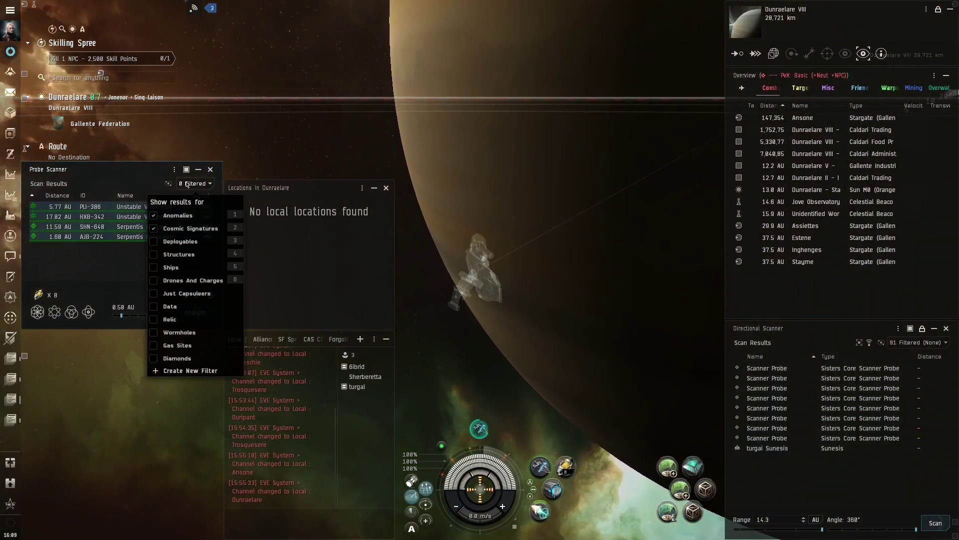
pyautogui.click(178, 228)
pyautogui.click(178, 217)
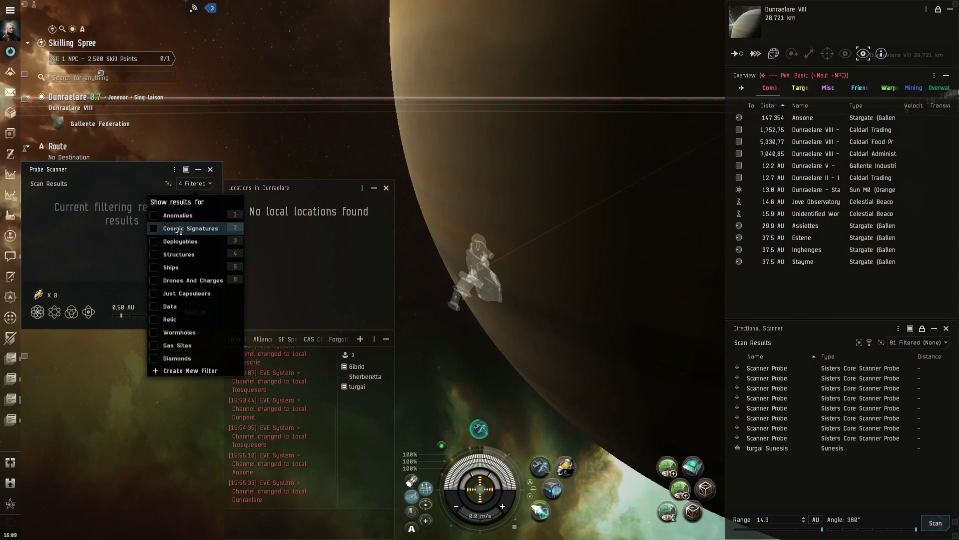
pyautogui.click(175, 228)
pyautogui.click(281, 155)
pyautogui.click(199, 184)
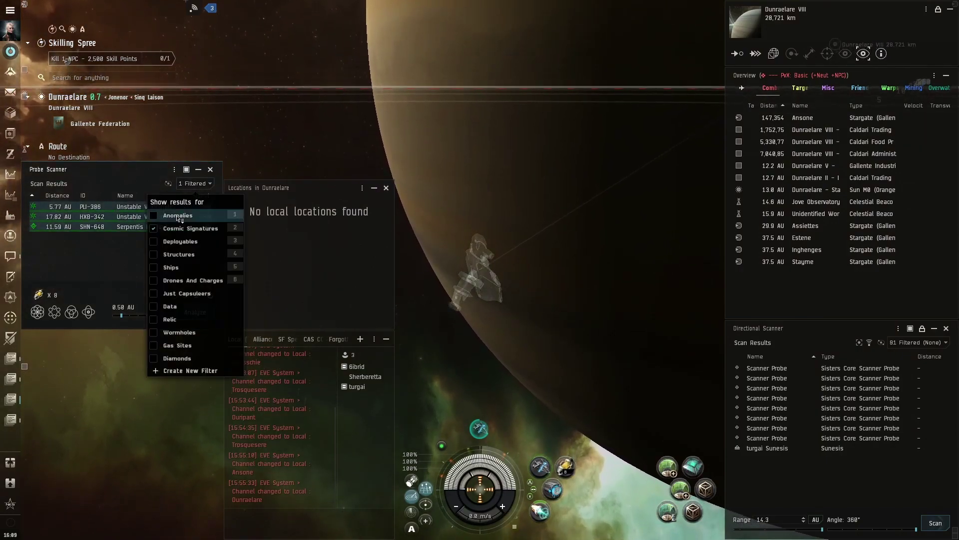
pyautogui.click(178, 215)
pyautogui.click(364, 126)
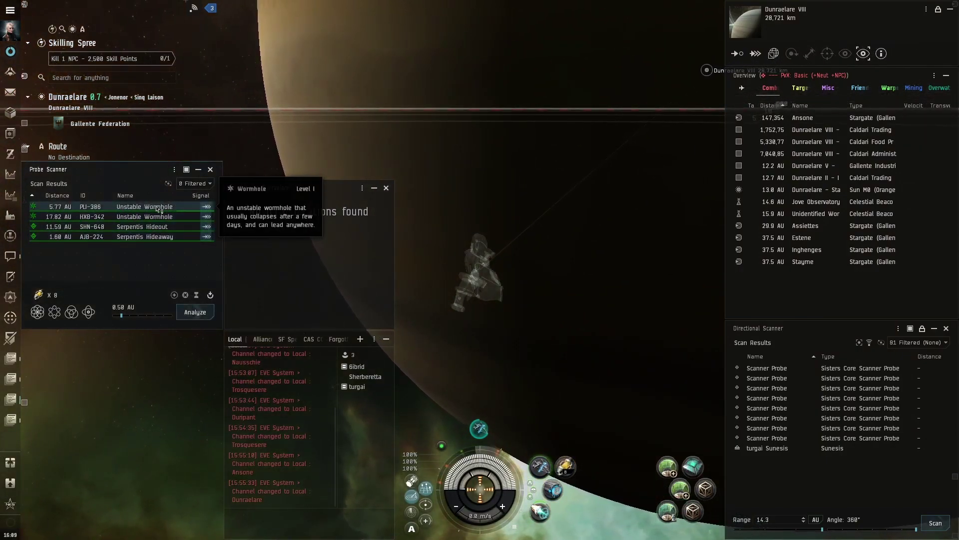
# Warp to the PLI-386 unstable wormhole from the scan results and dismiss the new location form.
pyautogui.click(208, 208)
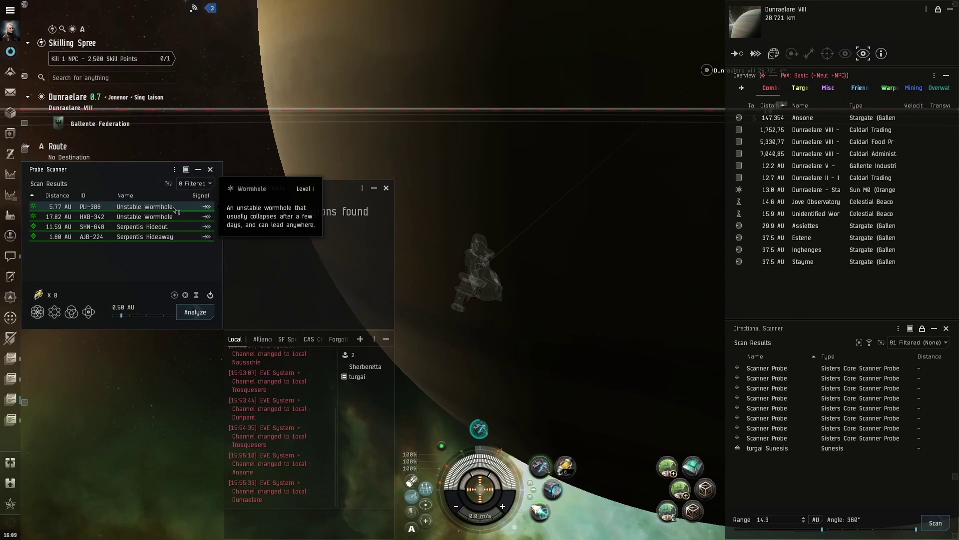
pyautogui.rightClick(208, 208)
pyautogui.click(222, 255)
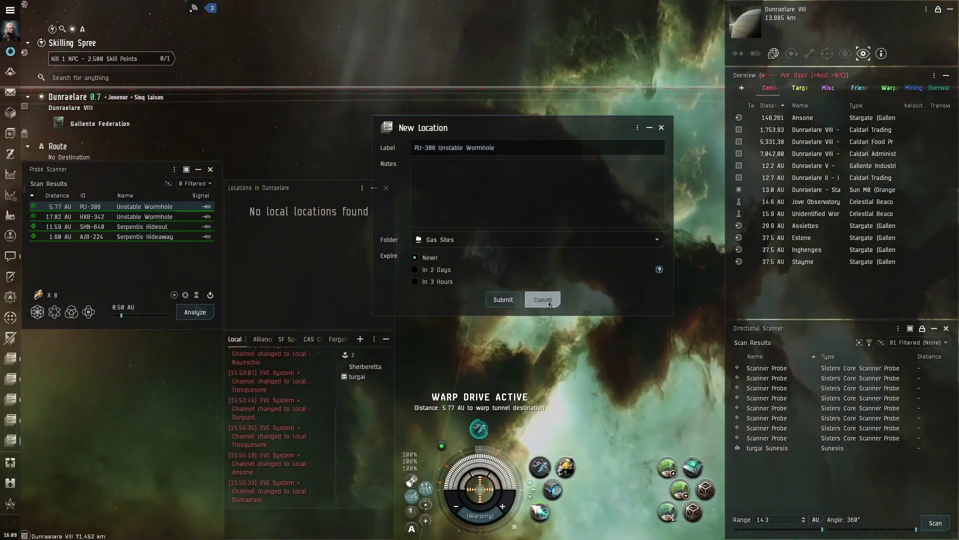
pyautogui.click(545, 300)
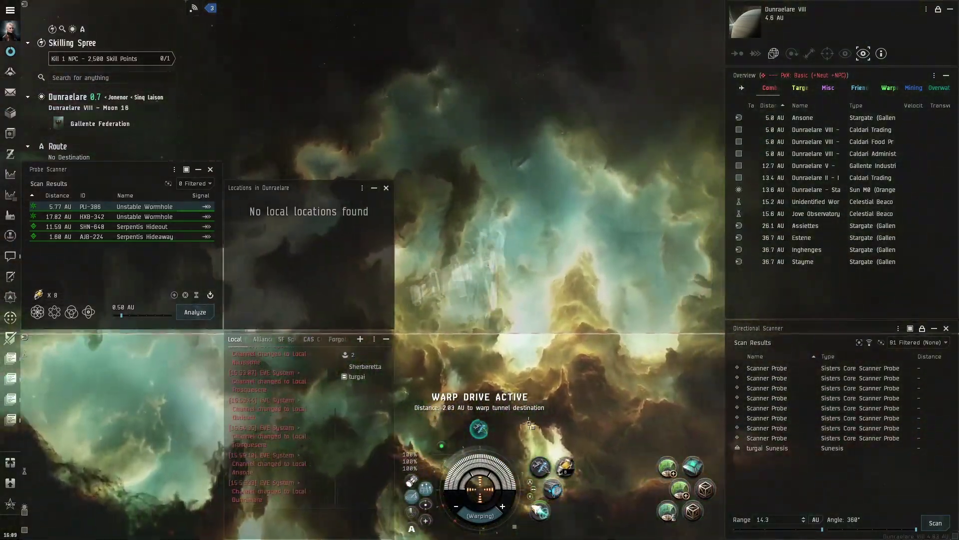
# Recall the scanner probes and run a directional scan while warping to the wormhole.
pyautogui.click(210, 295)
pyautogui.moveTo(525, 236); pyautogui.dragTo(612, 255)
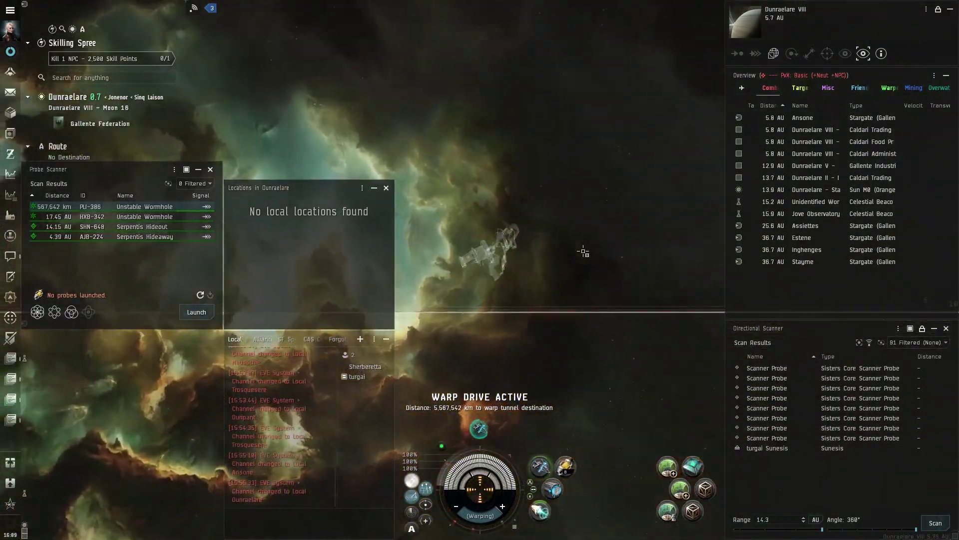
pyautogui.press('v')
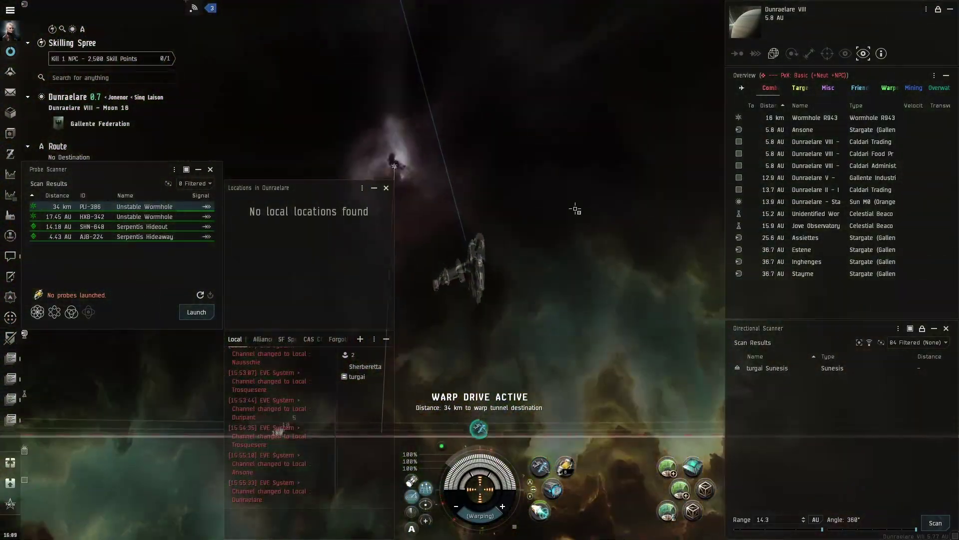
# Save the location of Wormhole R943 with the label "PLI-386 (R943)" in the Gas Sites folder, never expiring.
pyautogui.click(812, 118)
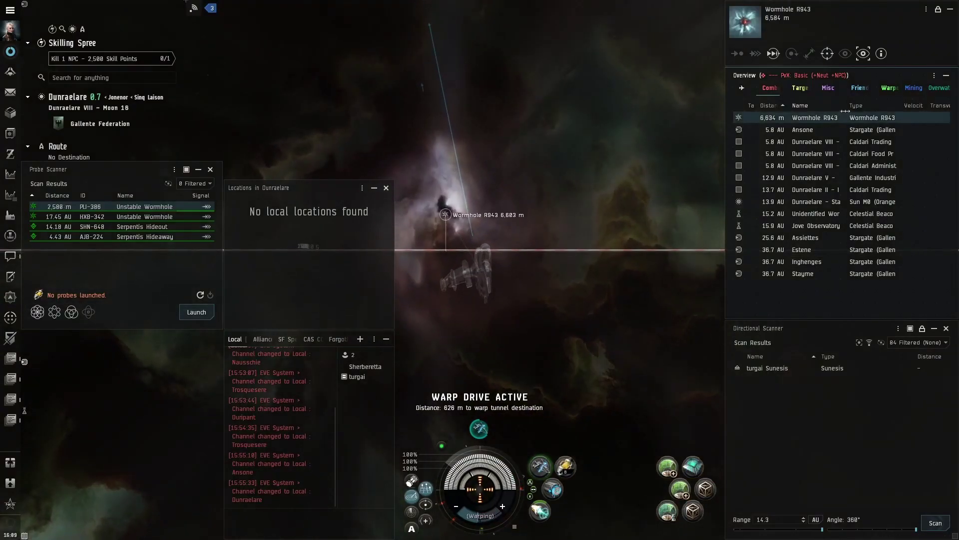
pyautogui.rightClick(830, 120)
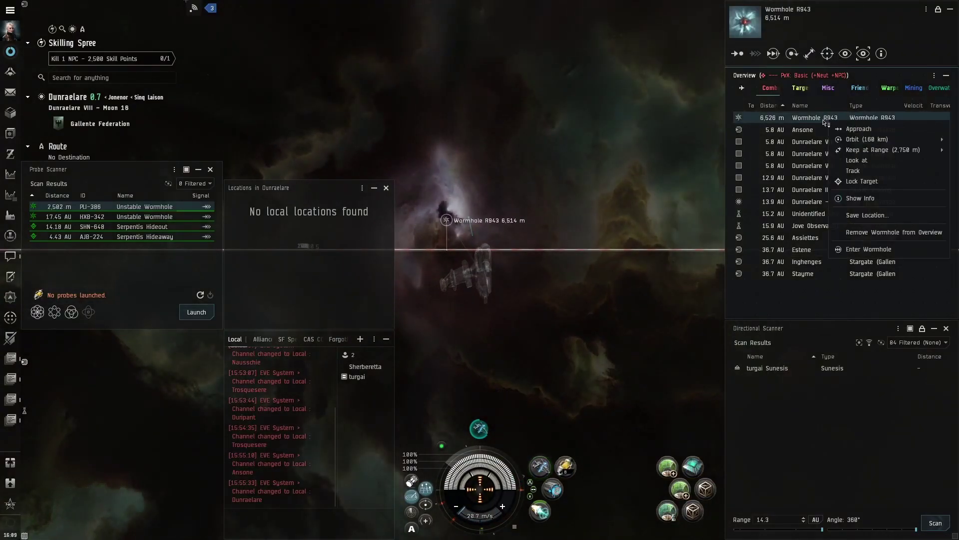
pyautogui.click(865, 215)
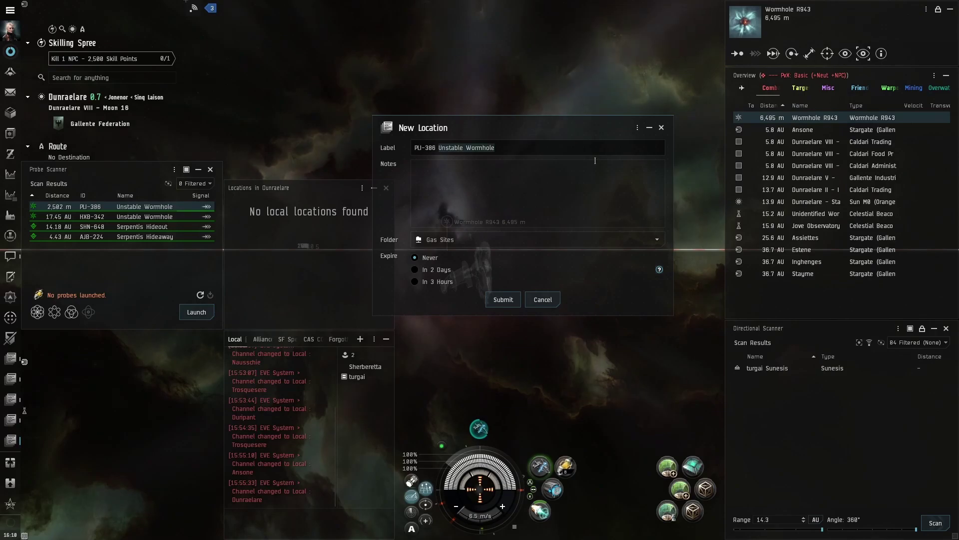
pyautogui.write('(R9')
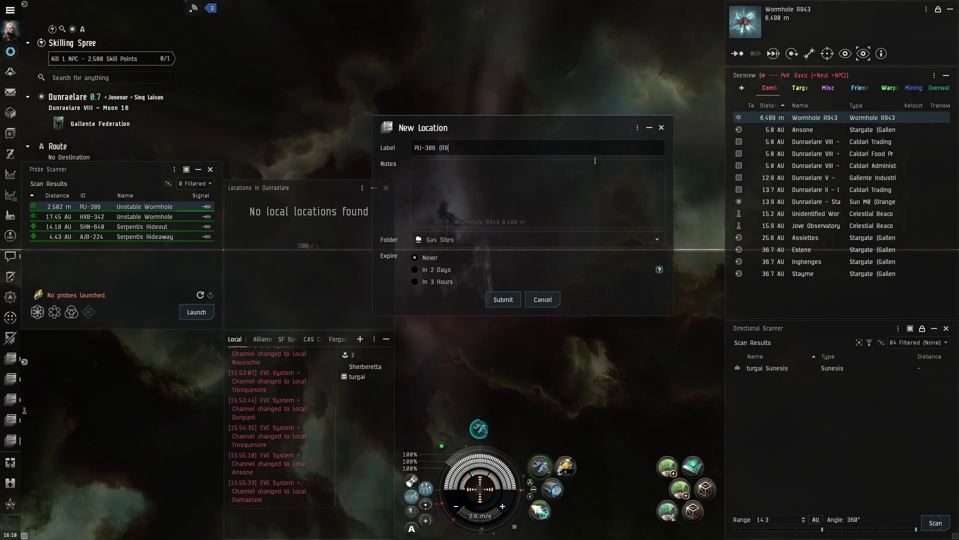
pyautogui.write('43)')
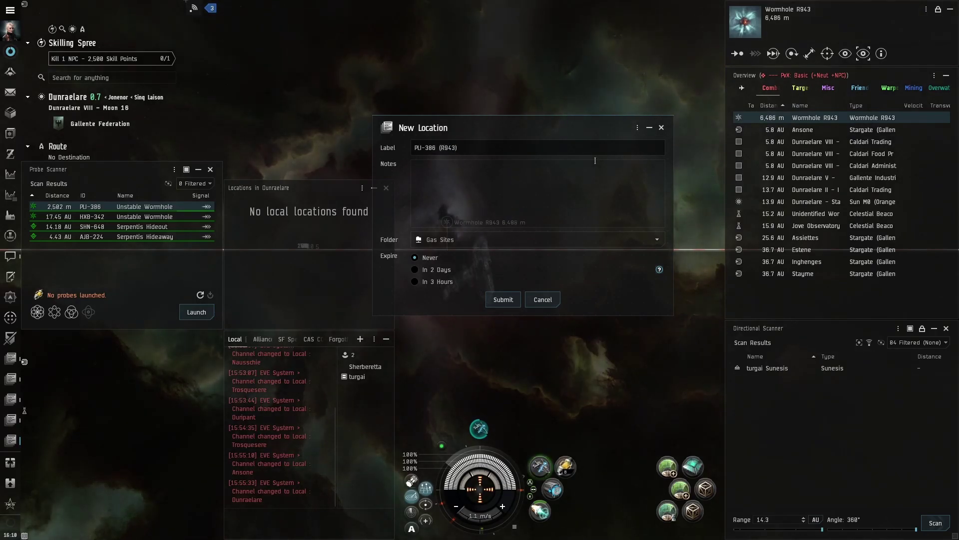
pyautogui.click(503, 299)
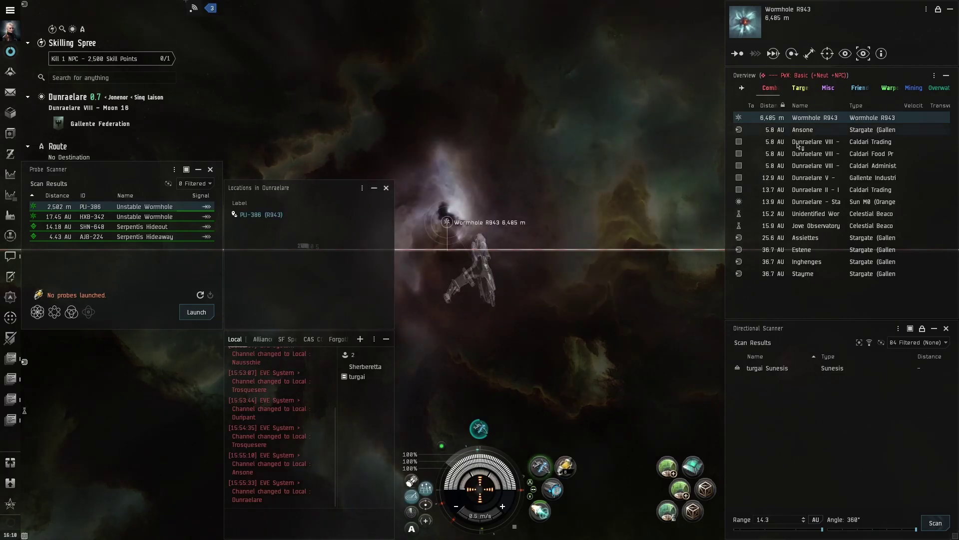
# Select the HXB-342 unstable wormhole in the scan results, dismiss its new location form, and warp to it.
pyautogui.moveTo(590, 164); pyautogui.dragTo(550, 205)
pyautogui.moveTo(402, 212); pyautogui.dragTo(407, 187)
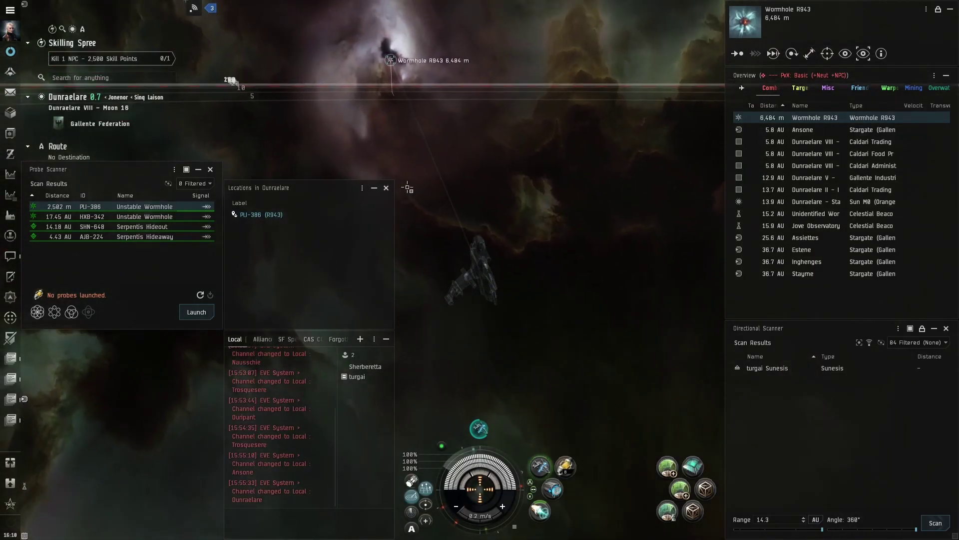
pyautogui.click(173, 217)
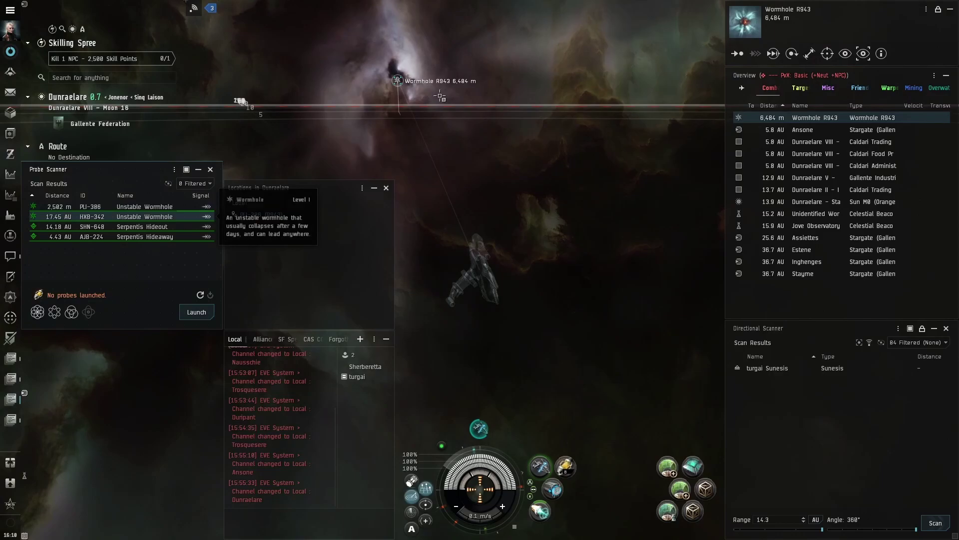
pyautogui.moveTo(255, 214)
pyautogui.mouseDown()
pyautogui.moveTo(245, 208)
pyautogui.moveTo(251, 217)
pyautogui.mouseUp()
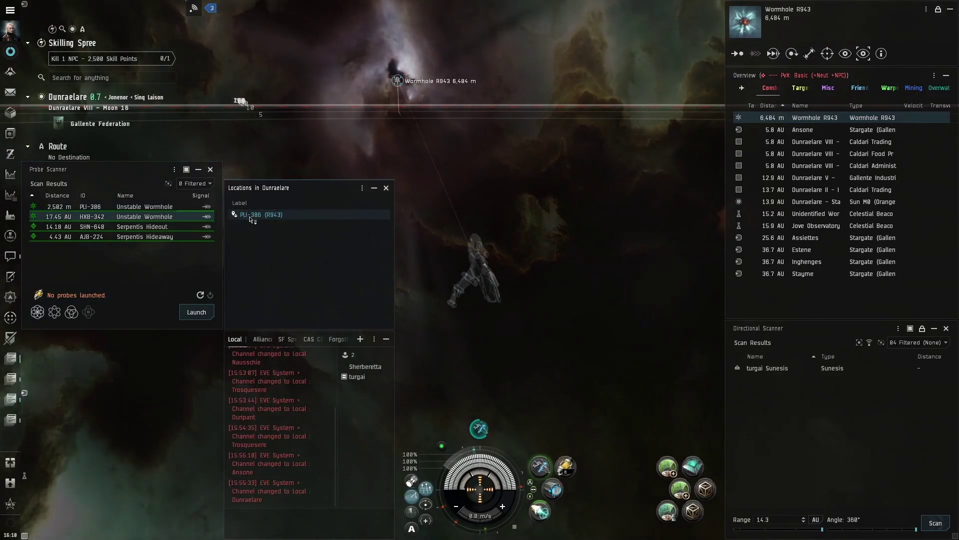
pyautogui.rightClick(198, 217)
pyautogui.click(220, 265)
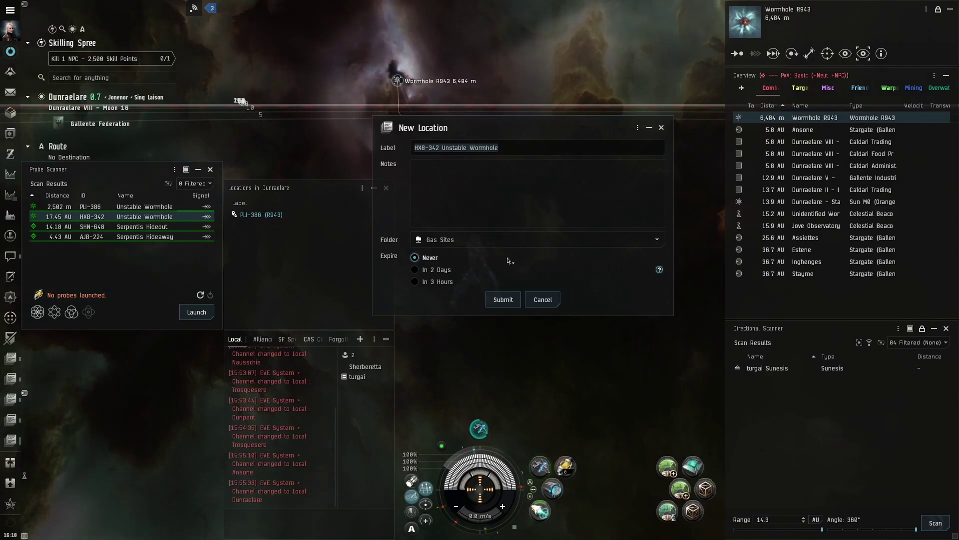
pyautogui.click(532, 296)
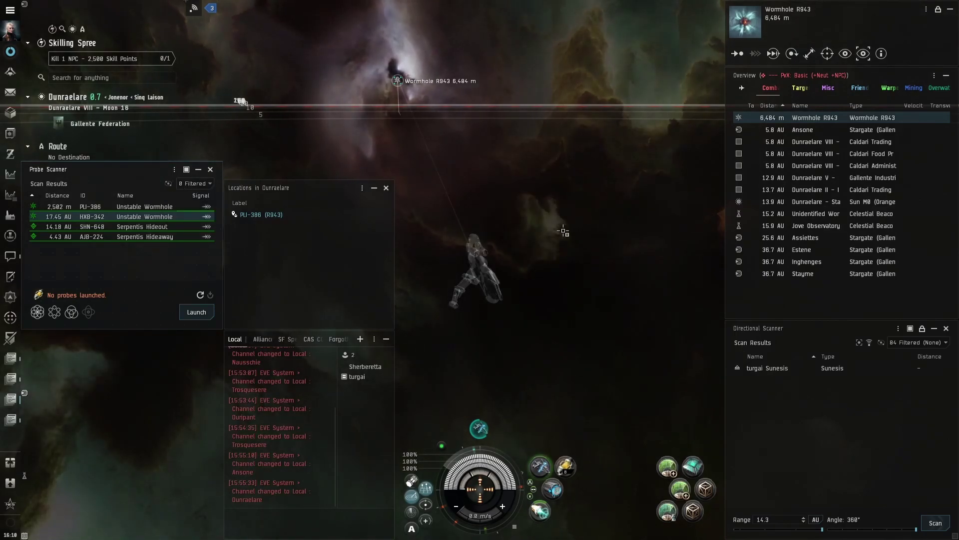
pyautogui.moveTo(564, 230); pyautogui.dragTo(572, 231)
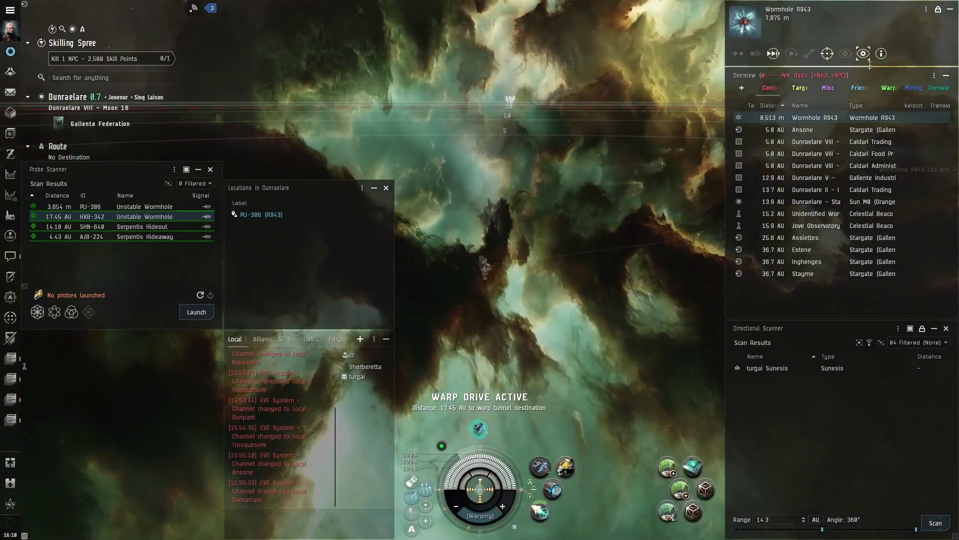
# Open the information on Wormhole R943 and examine its description for destination, remaining lifetime and mass stability.
pyautogui.click(880, 53)
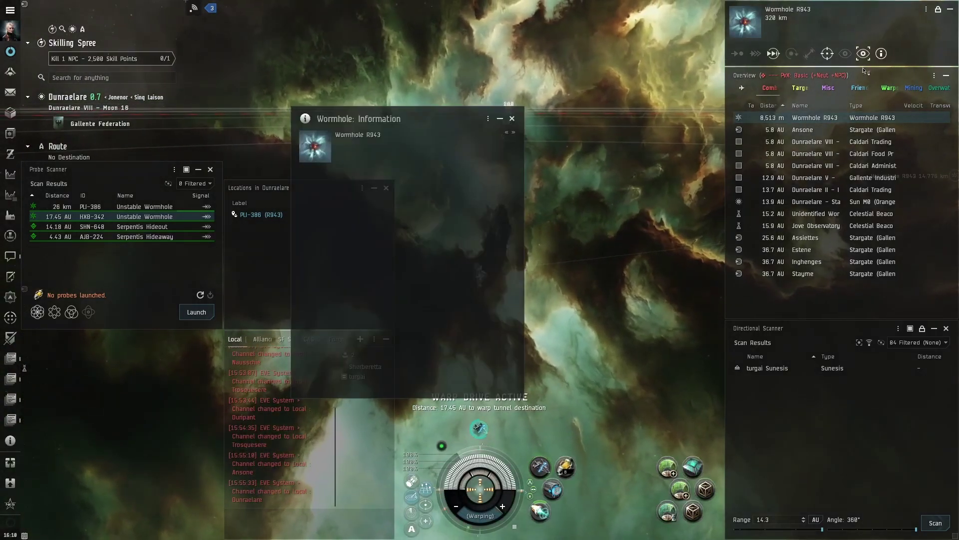
pyautogui.moveTo(443, 119); pyautogui.dragTo(569, 91)
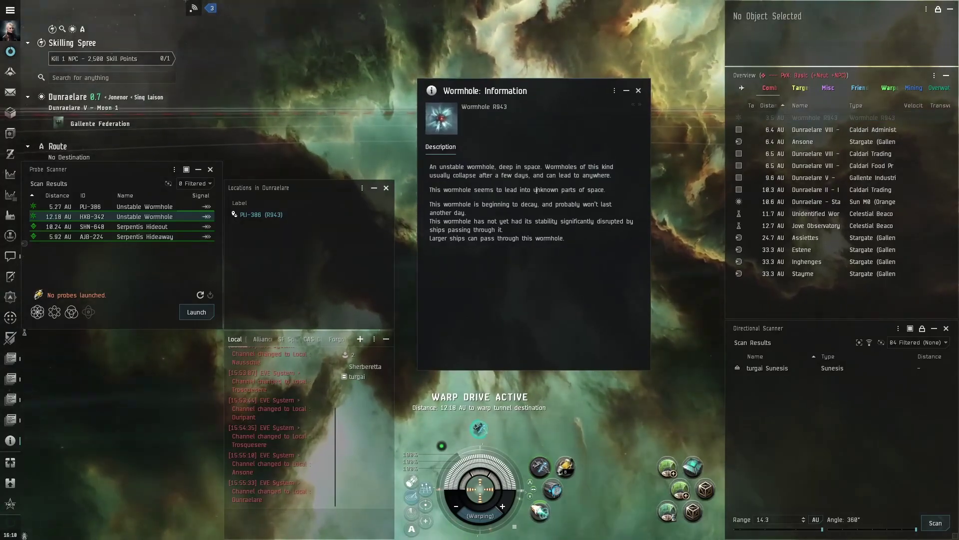
pyautogui.moveTo(536, 191); pyautogui.dragTo(568, 185)
pyautogui.click(615, 193)
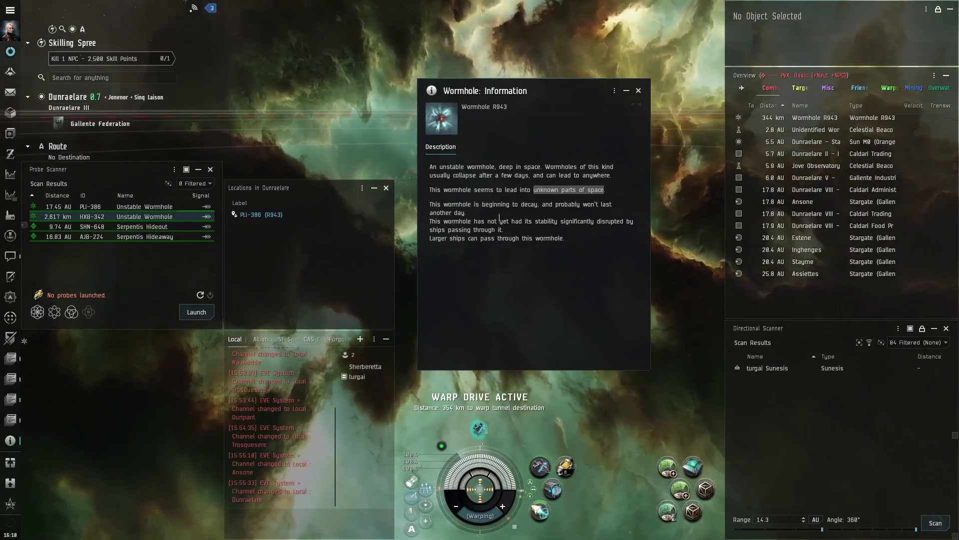
pyautogui.moveTo(468, 212); pyautogui.dragTo(429, 204)
pyautogui.moveTo(503, 229); pyautogui.dragTo(429, 204)
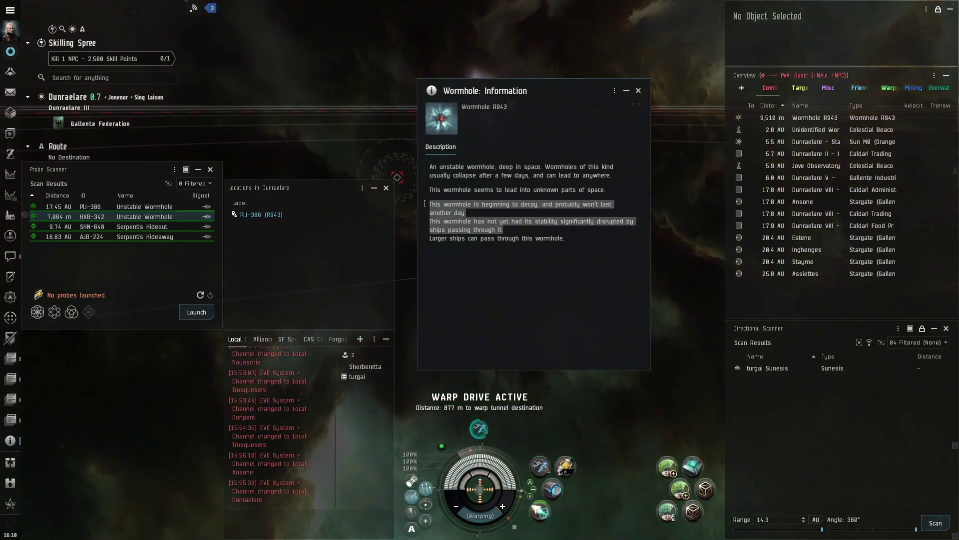
pyautogui.click(638, 91)
# Save the location of Wormhole R943 with the label "HXB-342 (R943)" in the Wormholes folder, never expiring.
pyautogui.click(805, 119)
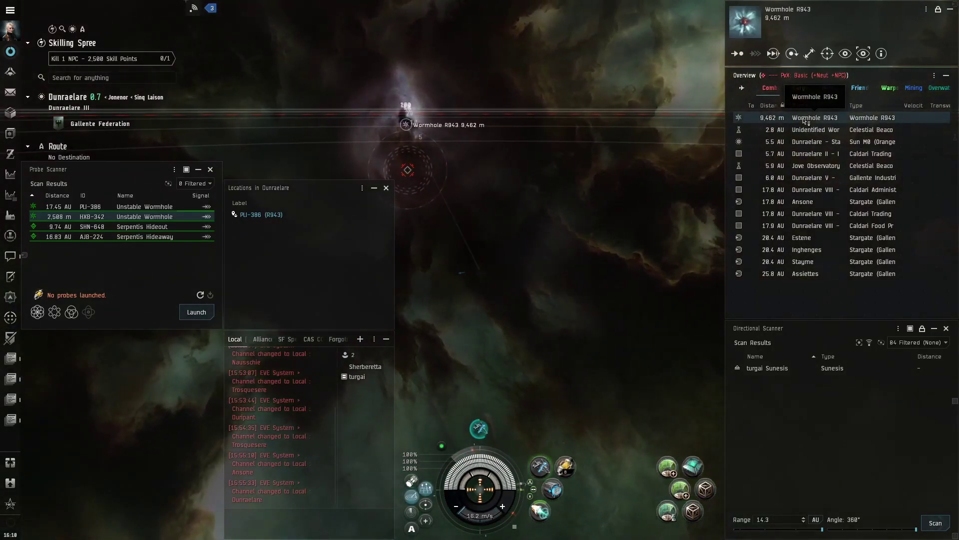
pyautogui.rightClick(804, 118)
pyautogui.click(844, 215)
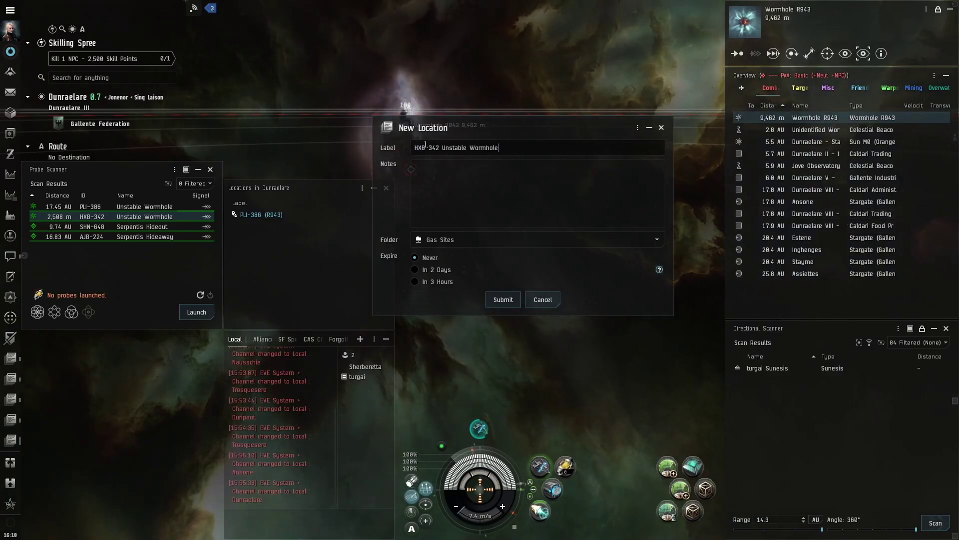
pyautogui.moveTo(442, 148); pyautogui.dragTo(617, 151)
pyautogui.write('(R943')
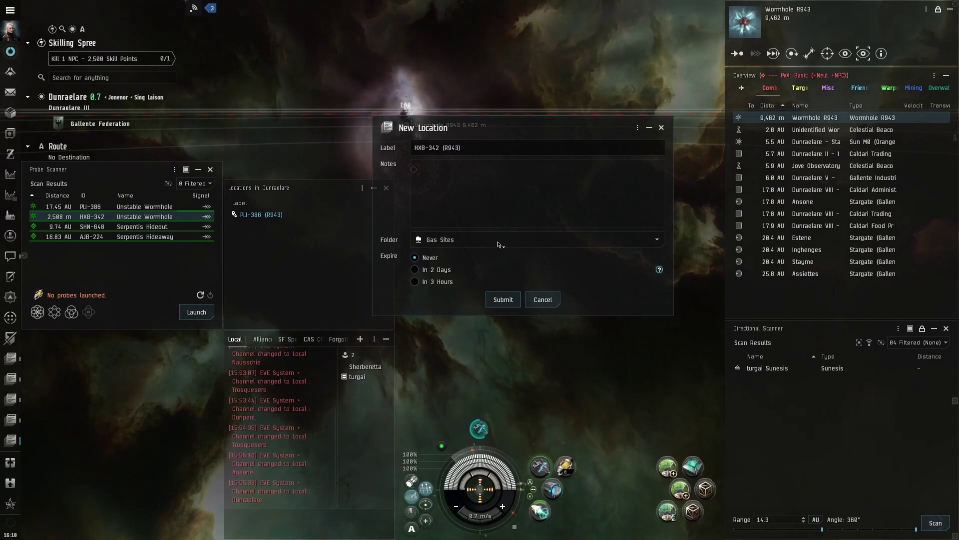
pyautogui.click(486, 241)
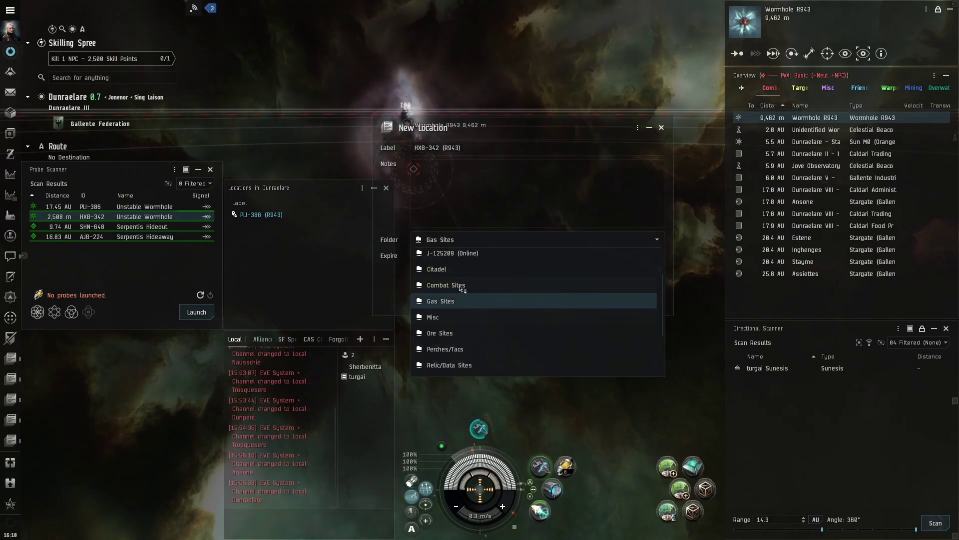
pyautogui.scroll(-5, 469, 325)
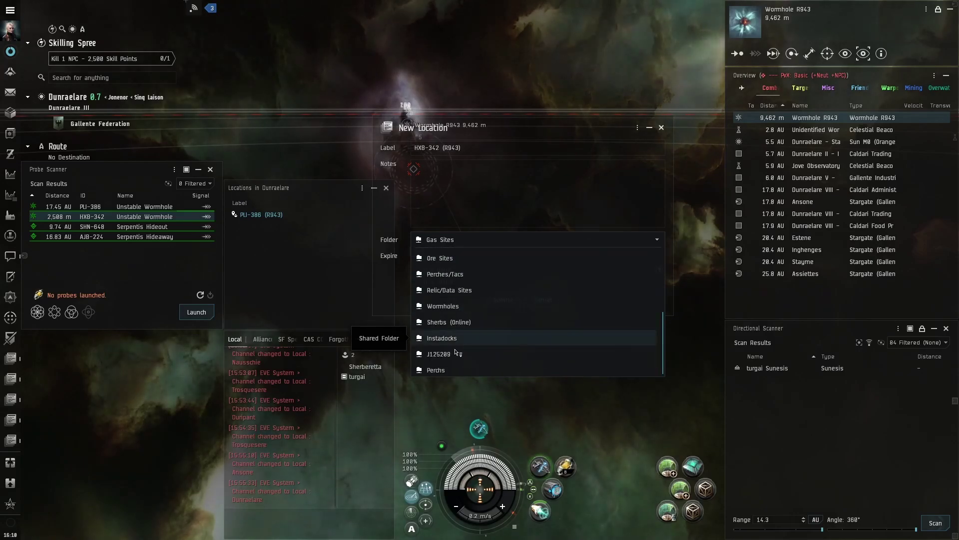
pyautogui.click(479, 306)
pyautogui.click(503, 300)
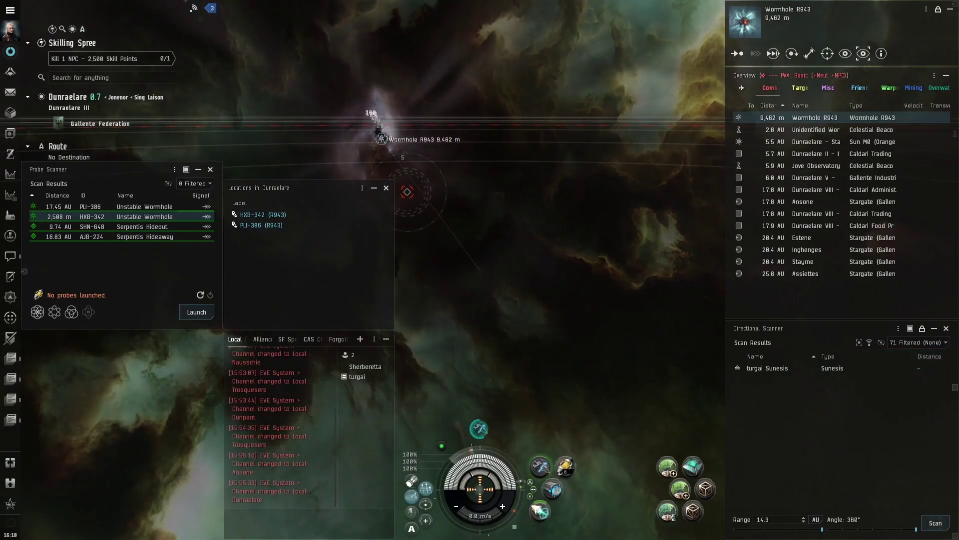
# Switch to Tripwire and set the wormhole type of signatures HXB-342 and PLI-386 to R943.
pyautogui.hotkey('alt', 'Tab')
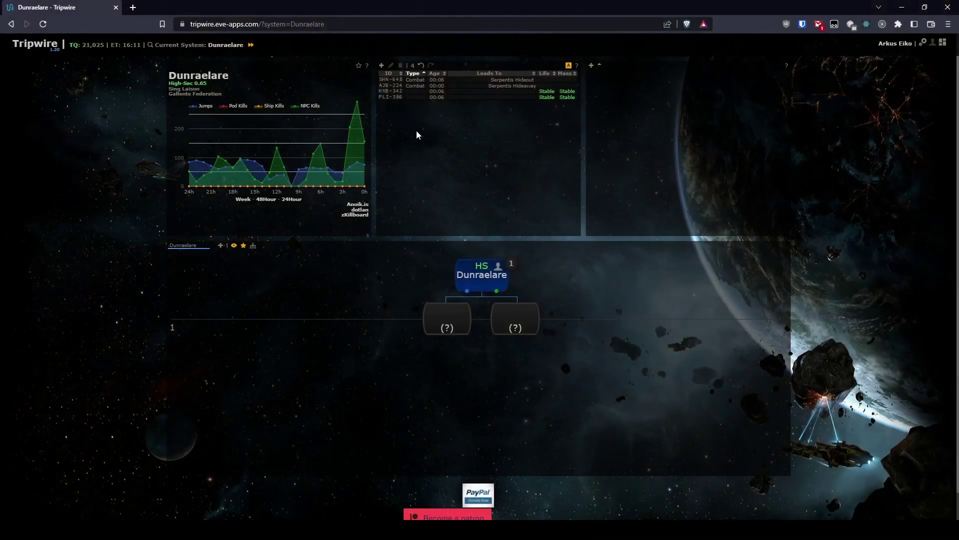
pyautogui.doubleClick(420, 94)
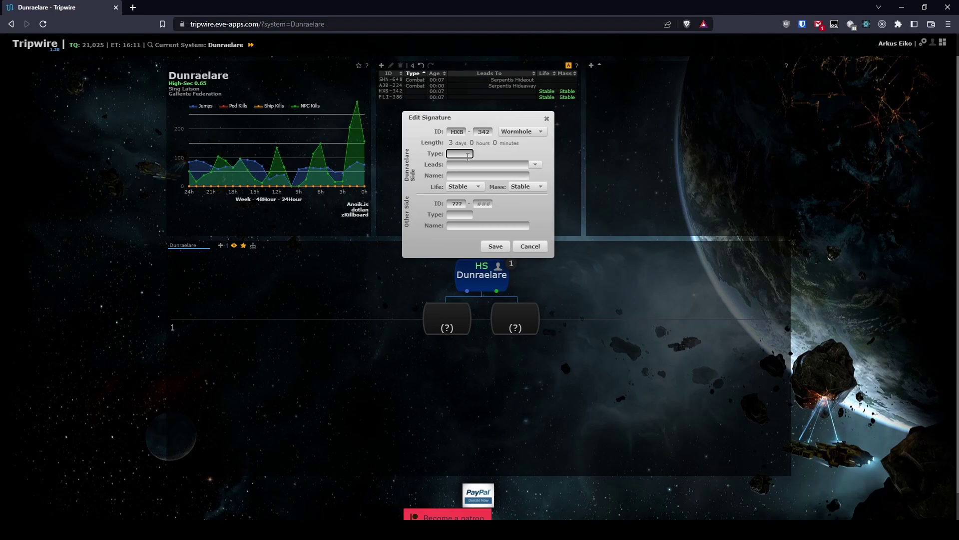
pyautogui.write('R943')
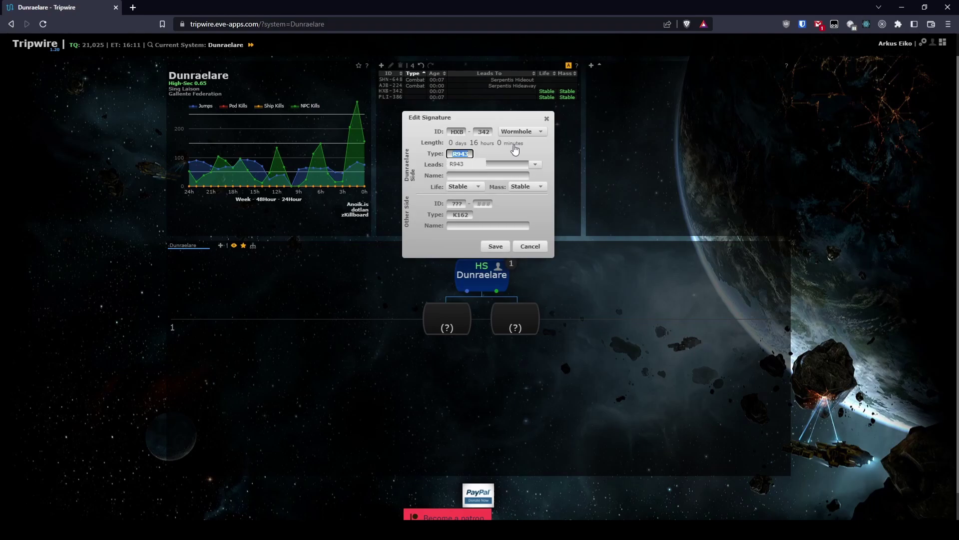
pyautogui.click(495, 246)
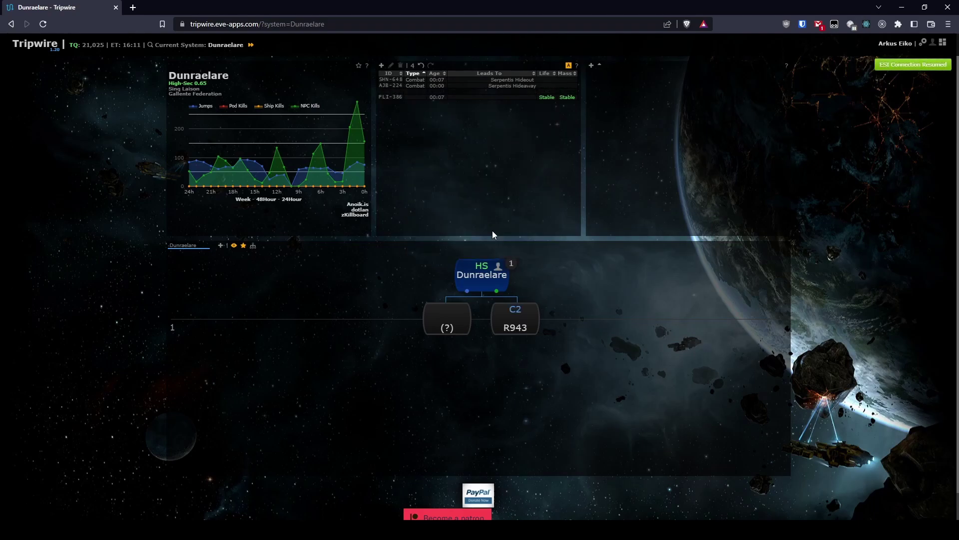
pyautogui.doubleClick(424, 98)
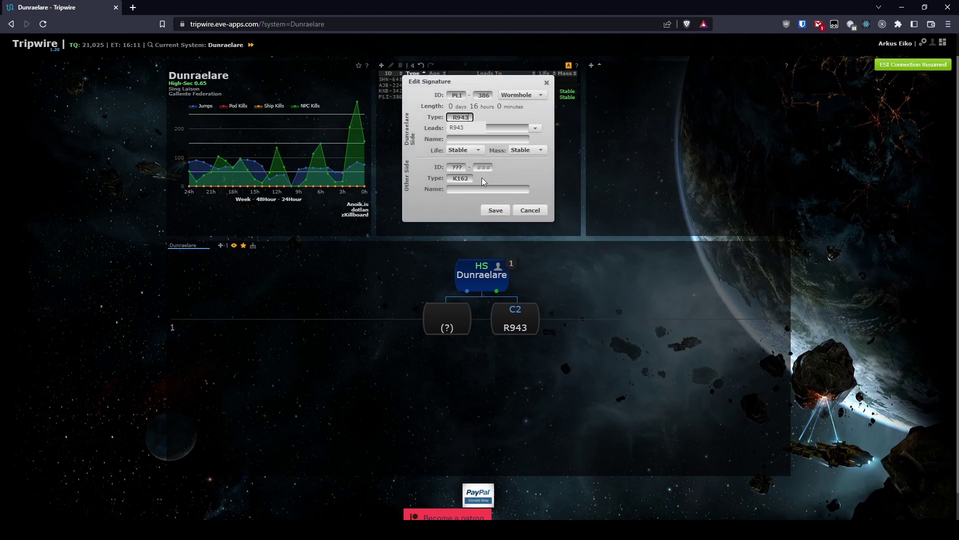
pyautogui.click(497, 211)
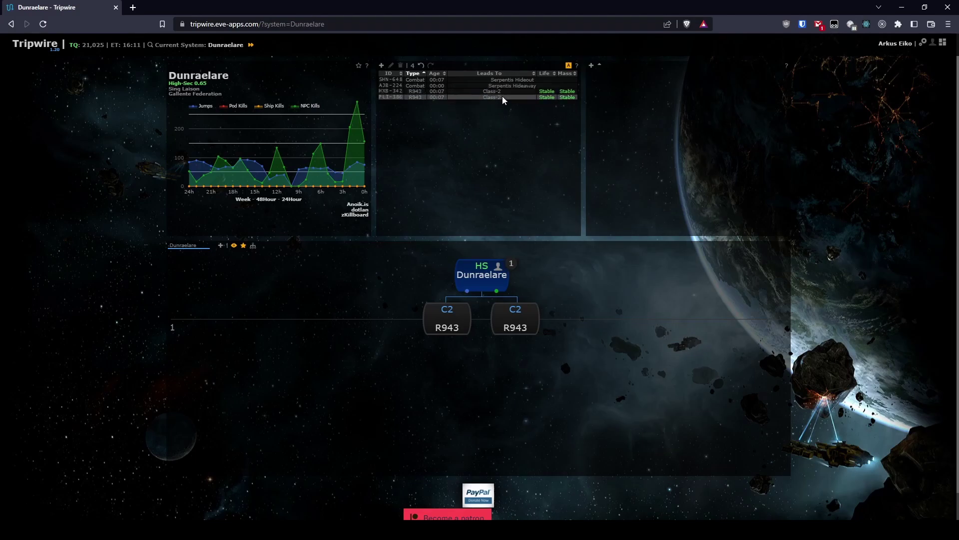
# Switch to the EVE Online client and sort the Probe Scanner results by distance.
pyautogui.hotkey('alt', 'Tab')
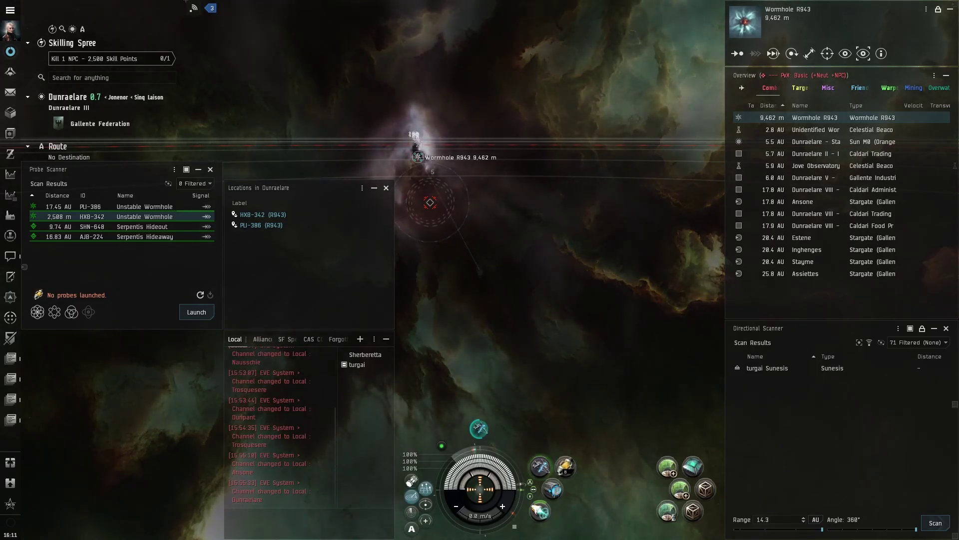
pyautogui.moveTo(558, 232); pyautogui.dragTo(540, 232)
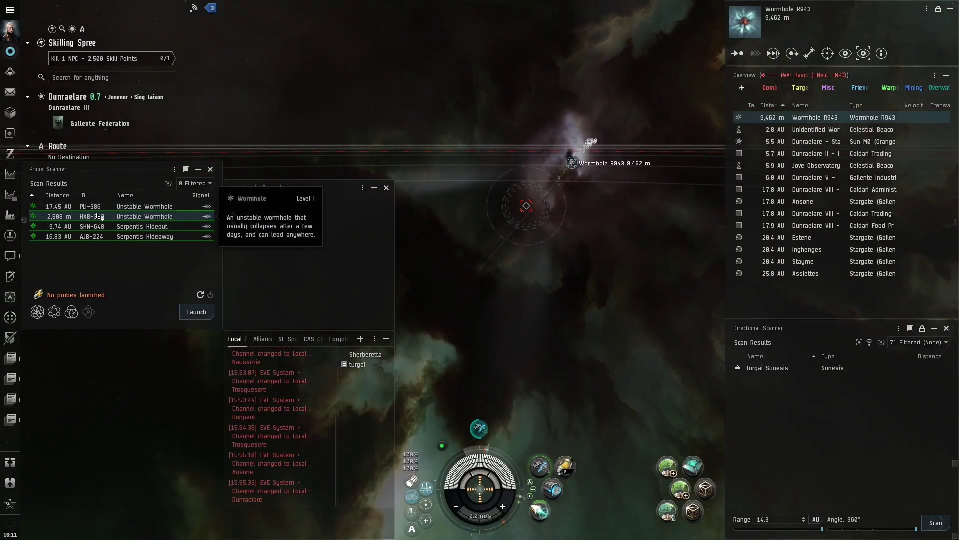
pyautogui.click(57, 196)
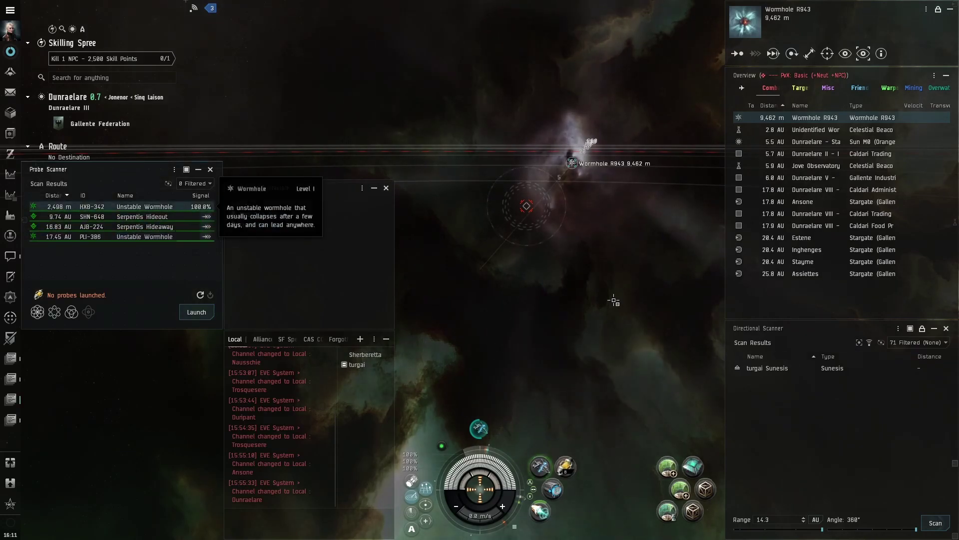
# Approach Wormhole R943 at the HXB-342 signature and jump through it.
pyautogui.moveTo(776, 118); pyautogui.dragTo(777, 78)
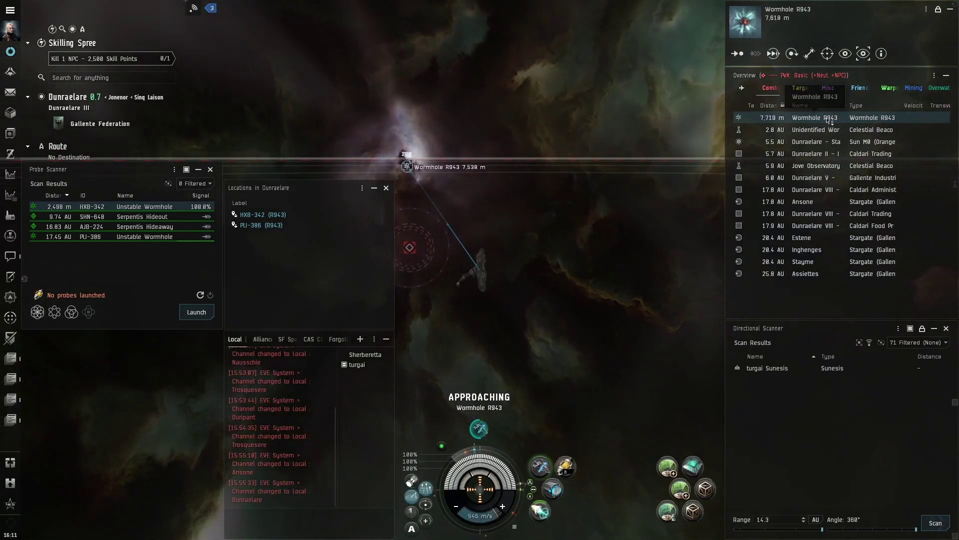
pyautogui.moveTo(542, 228); pyautogui.dragTo(618, 216)
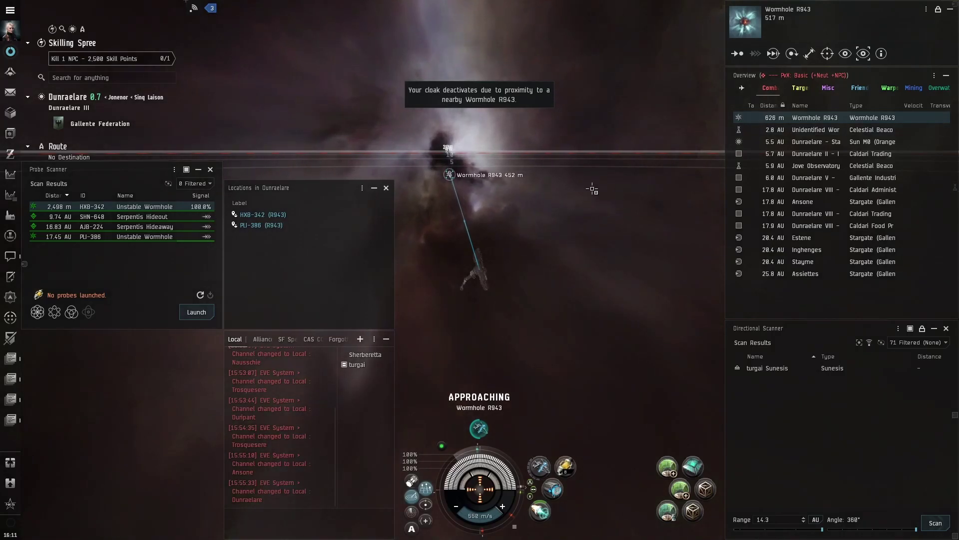
pyautogui.press('d')
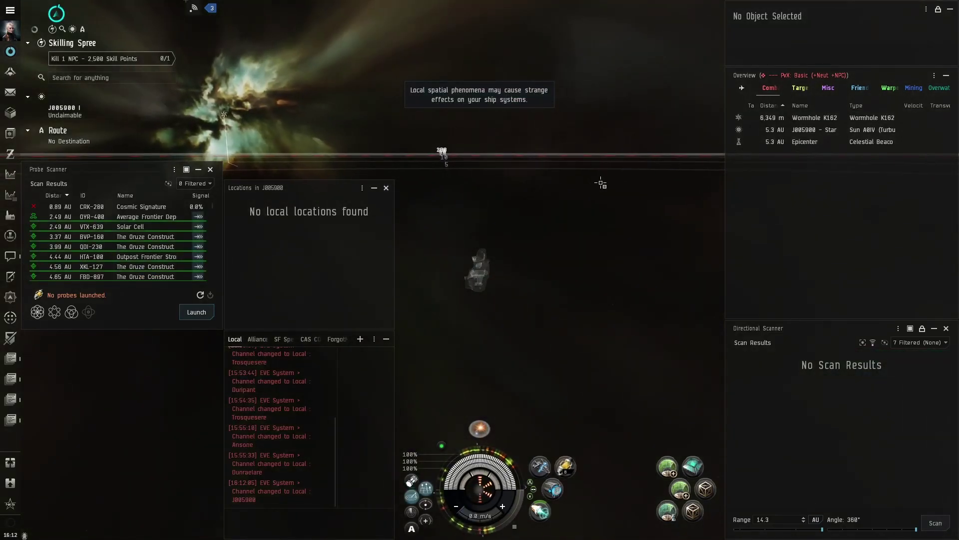
# Run a directional scan in J005900 and select Wormhole K162 in the overview.
pyautogui.press('v')
pyautogui.moveTo(603, 183); pyautogui.dragTo(576, 203)
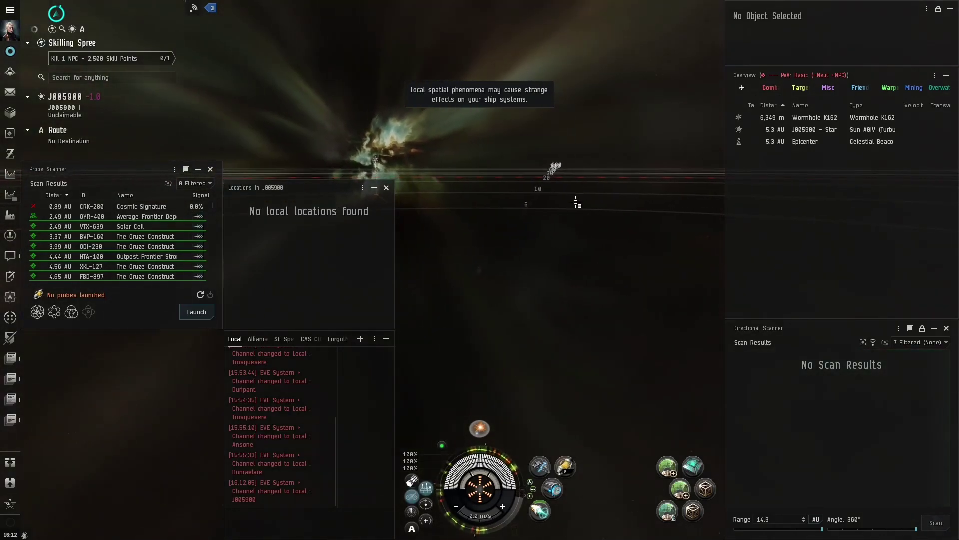
pyautogui.click(773, 118)
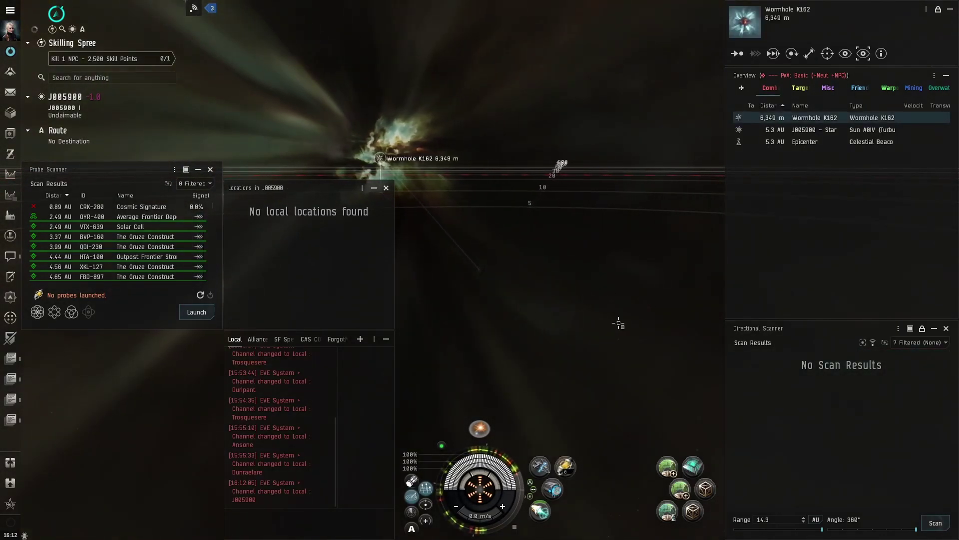
# Fly off into open space, activate the cloaking device, and stop the ship.
pyautogui.doubleClick(607, 369)
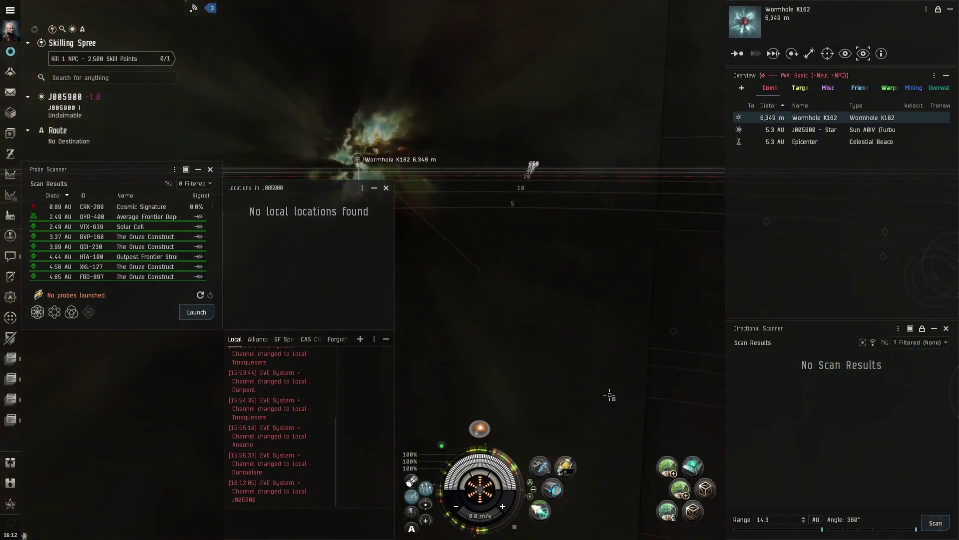
pyautogui.click(542, 468)
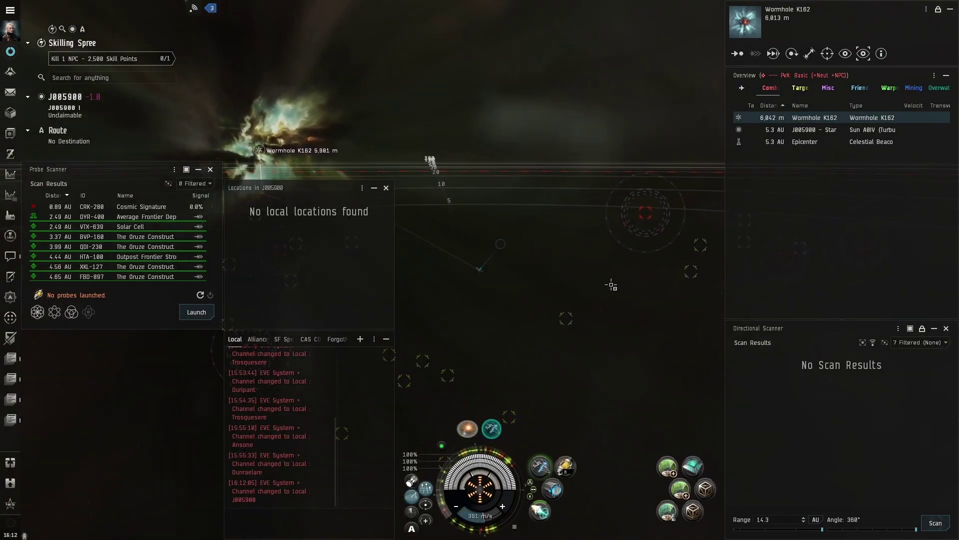
pyautogui.hotkey('ctrl', 'space')
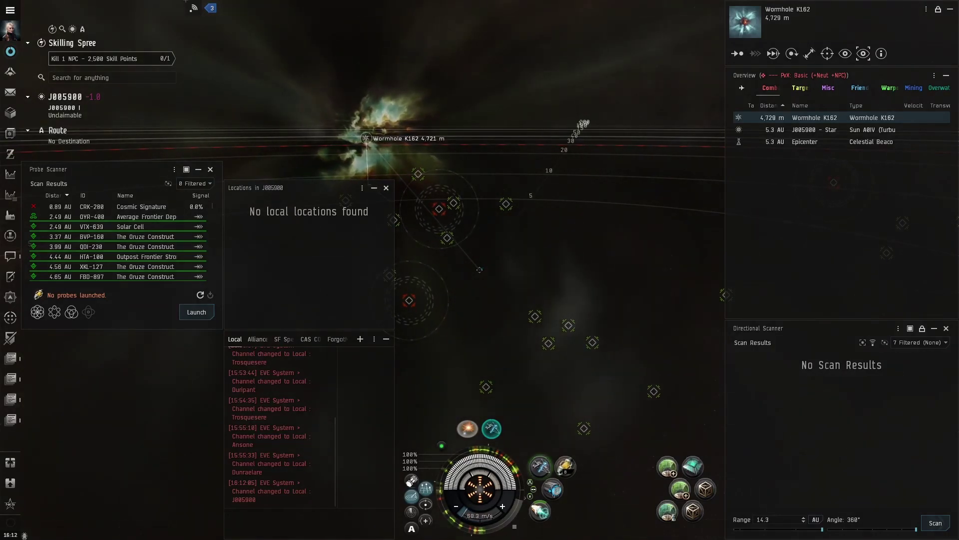
# Switch to Tripwire and assign the jump to J005900 to signature HXB-342.
pyautogui.hotkey('alt', 'Tab')
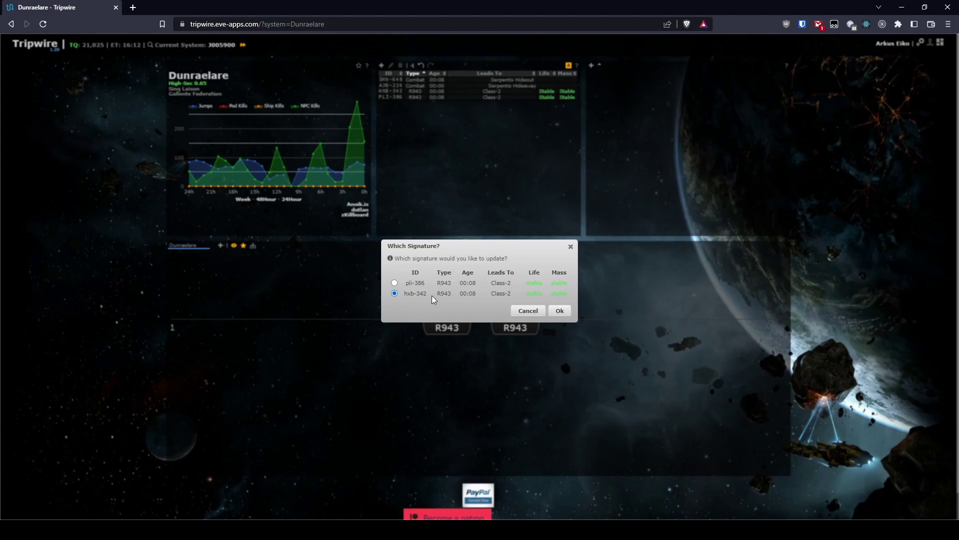
pyautogui.click(560, 311)
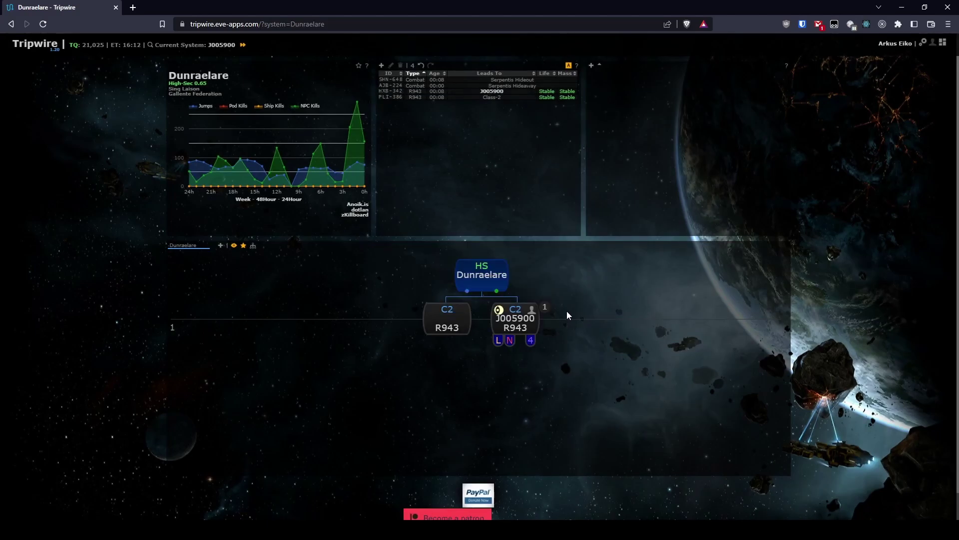
# Inspect the pilot and system-effect indicators on J005900 in the chain map, and open that system's signature list.
pyautogui.moveTo(534, 310)
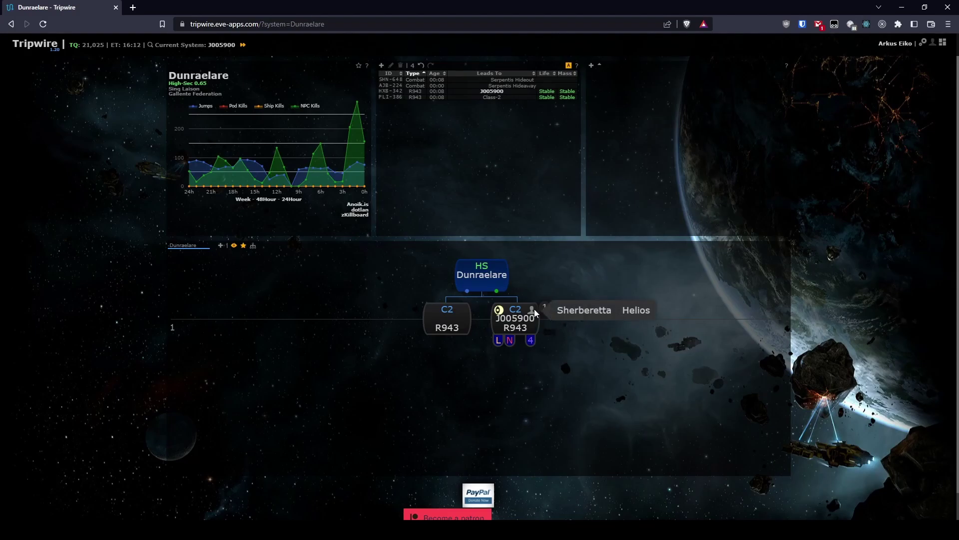
pyautogui.moveTo(499, 310)
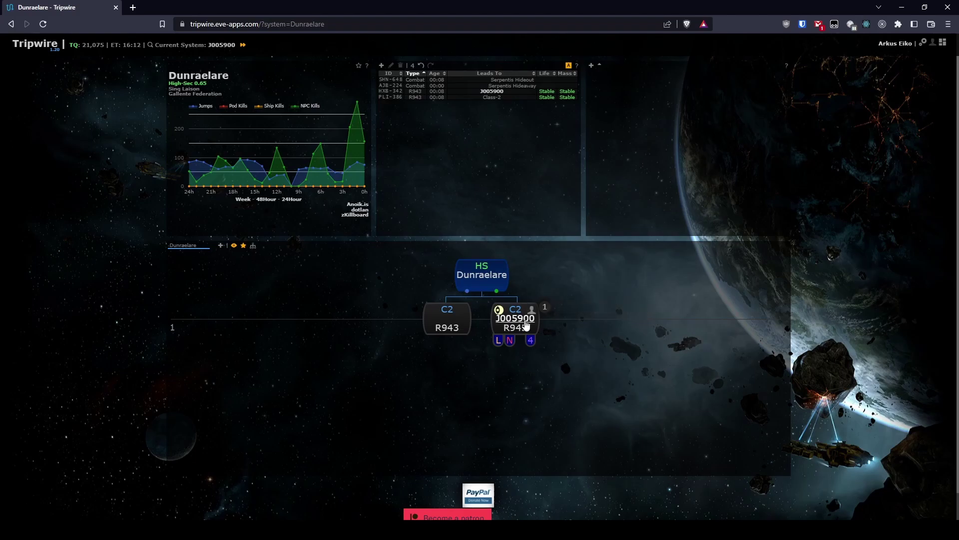
pyautogui.click(526, 325)
pyautogui.moveTo(410, 81)
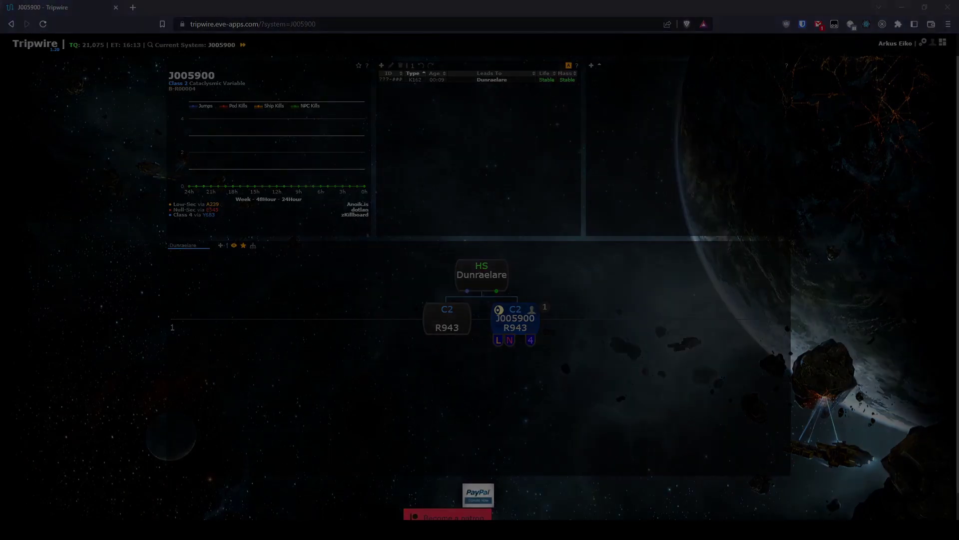
# Switch to EVE Online and enlarge the Probe Scanner window to show all of J005900's cosmic signatures.
pyautogui.click(171, 218)
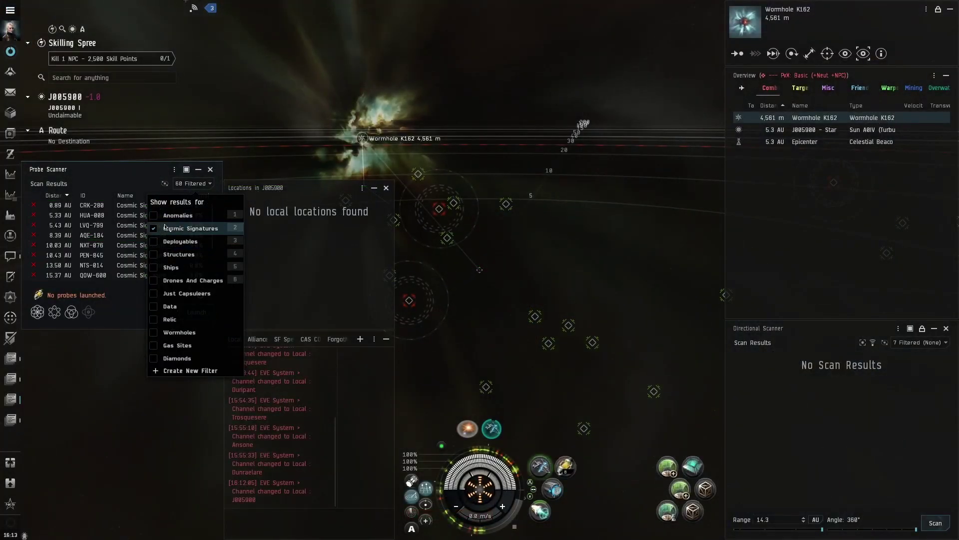
pyautogui.click(147, 165)
pyautogui.moveTo(147, 162); pyautogui.dragTo(146, 92)
pyautogui.moveTo(514, 185); pyautogui.dragTo(532, 192)
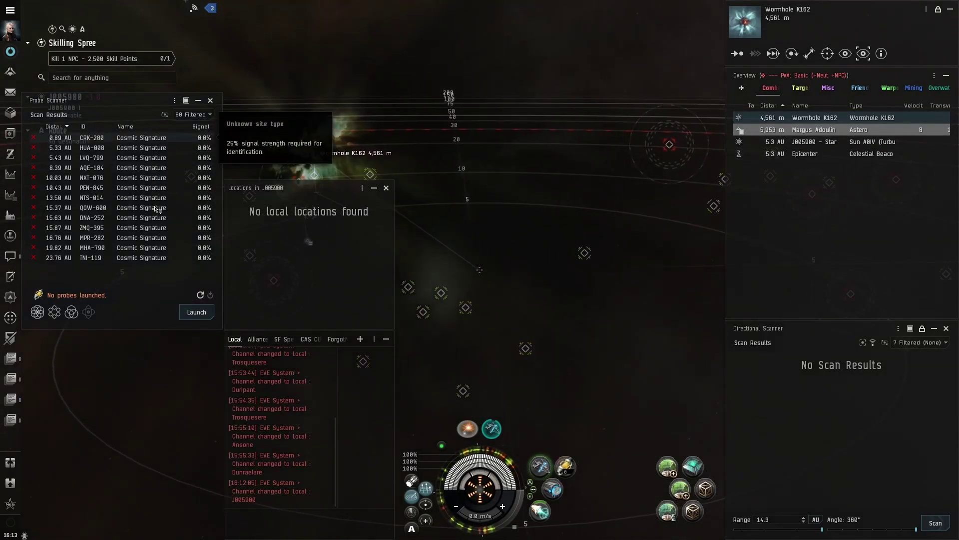
pyautogui.moveTo(495, 197); pyautogui.dragTo(576, 196)
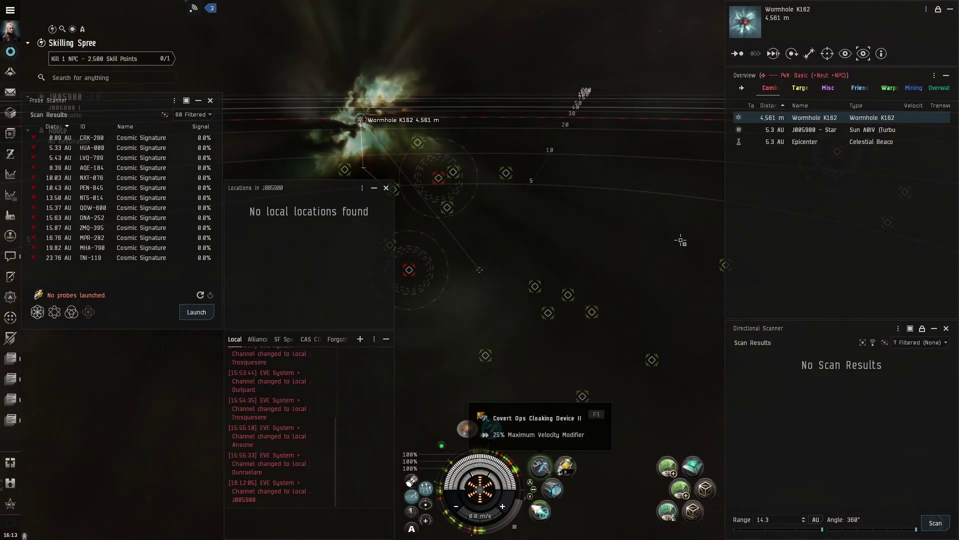
# Launch the scanner probes and keep the ship at a range of 30 km from Wormhole K162.
pyautogui.click(565, 467)
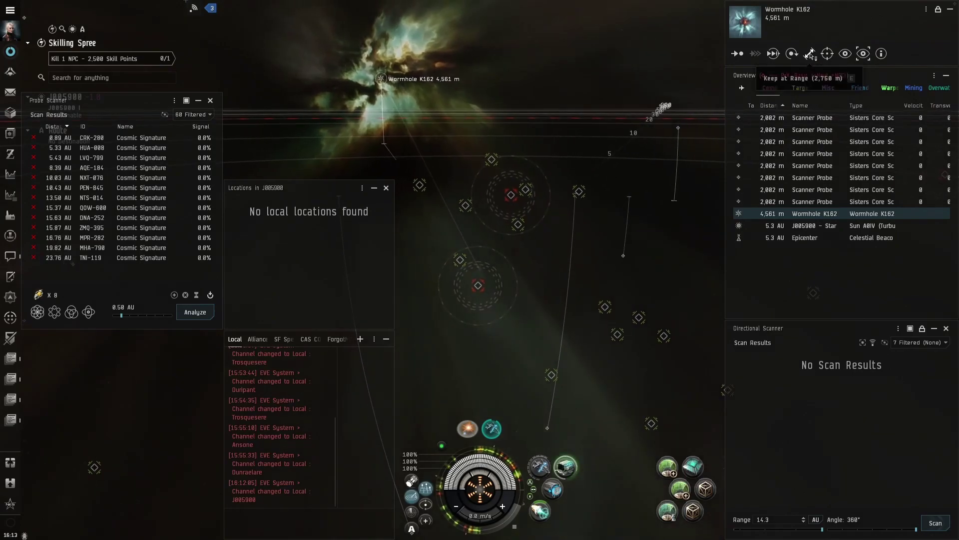
pyautogui.moveTo(385, 82); pyautogui.dragTo(399, 94)
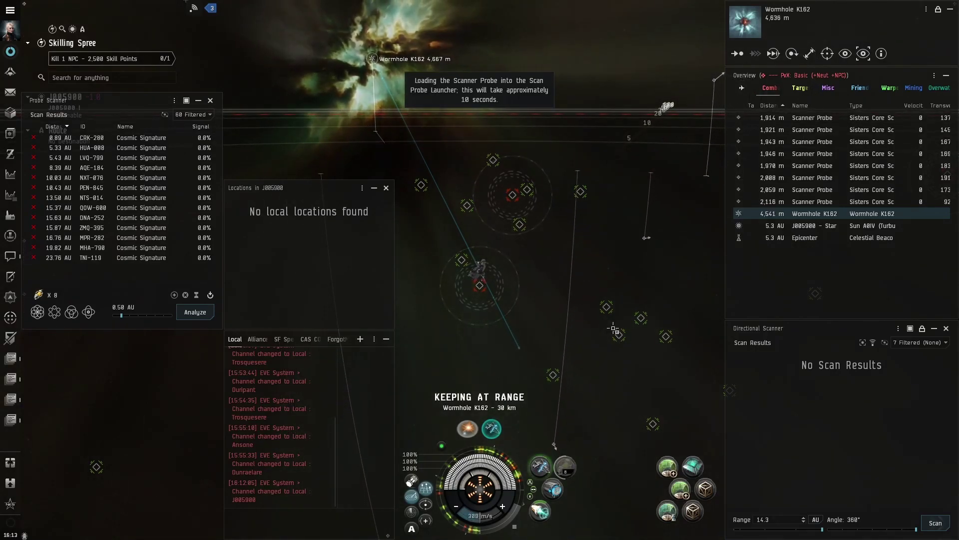
pyautogui.scroll(5, 616, 320)
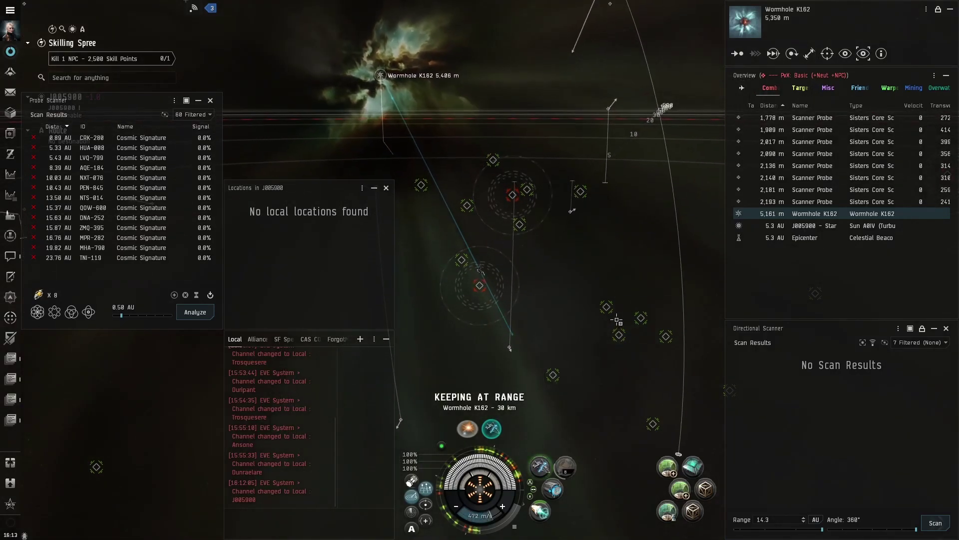
pyautogui.moveTo(640, 291); pyautogui.dragTo(564, 248)
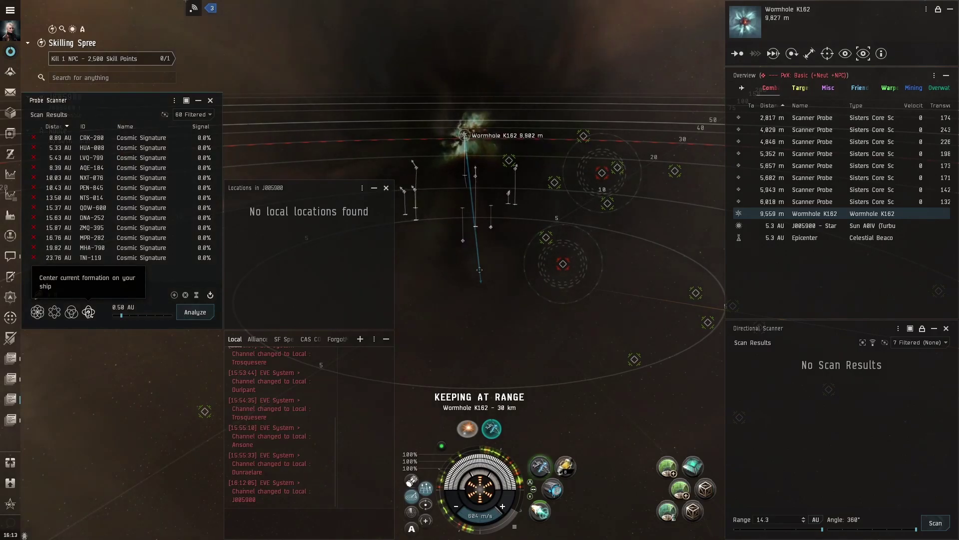
# Analyze J005900's signatures with the probe formation centered on the ship at a 0.50 AU scan range.
pyautogui.click(189, 314)
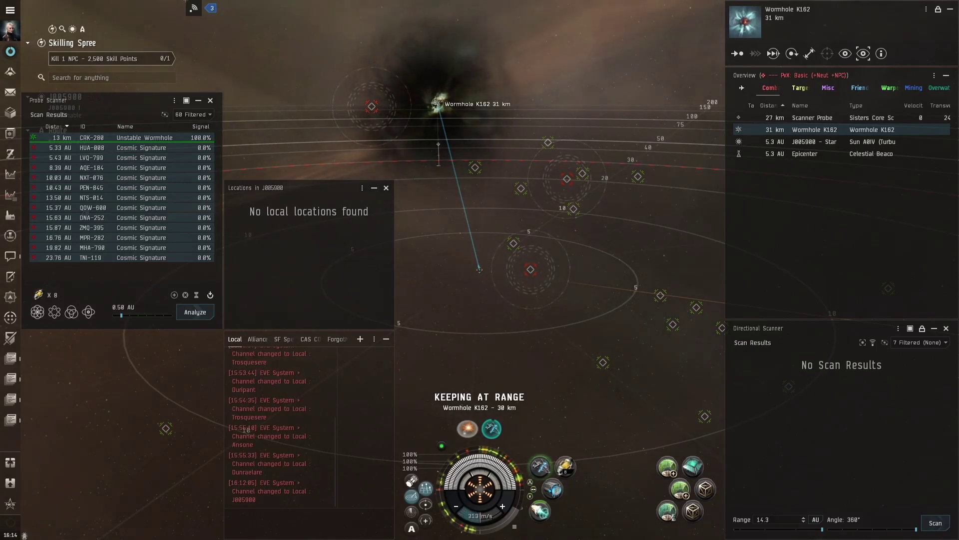
pyautogui.moveTo(581, 207); pyautogui.dragTo(581, 228)
pyautogui.scroll(3, 606, 229)
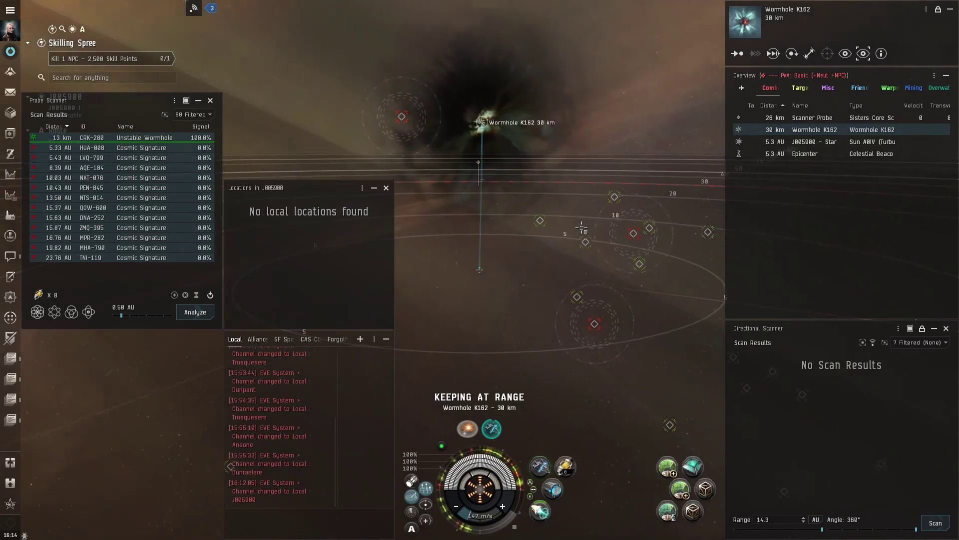
# Run a directional scan at 14.3 AU and 360°, and recover the active probes.
pyautogui.click(924, 529)
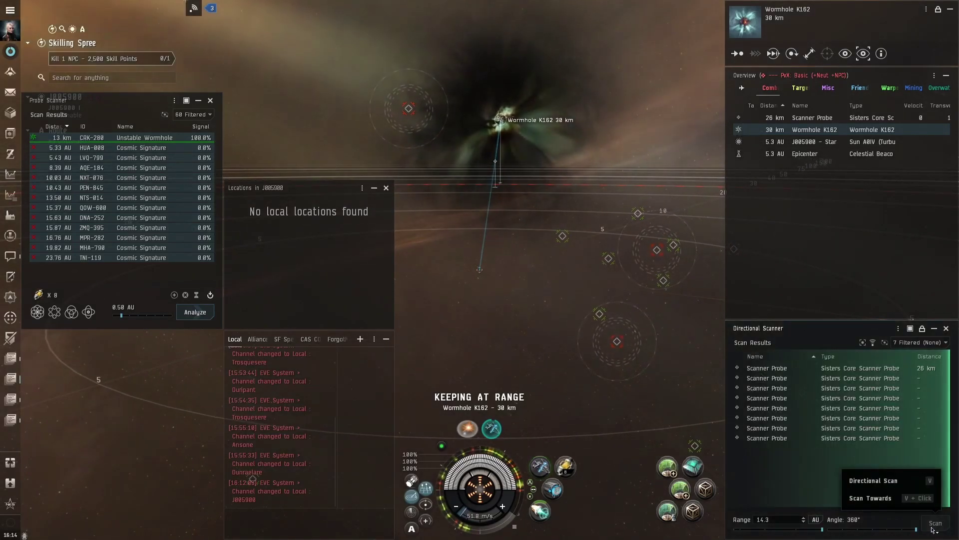
pyautogui.click(212, 294)
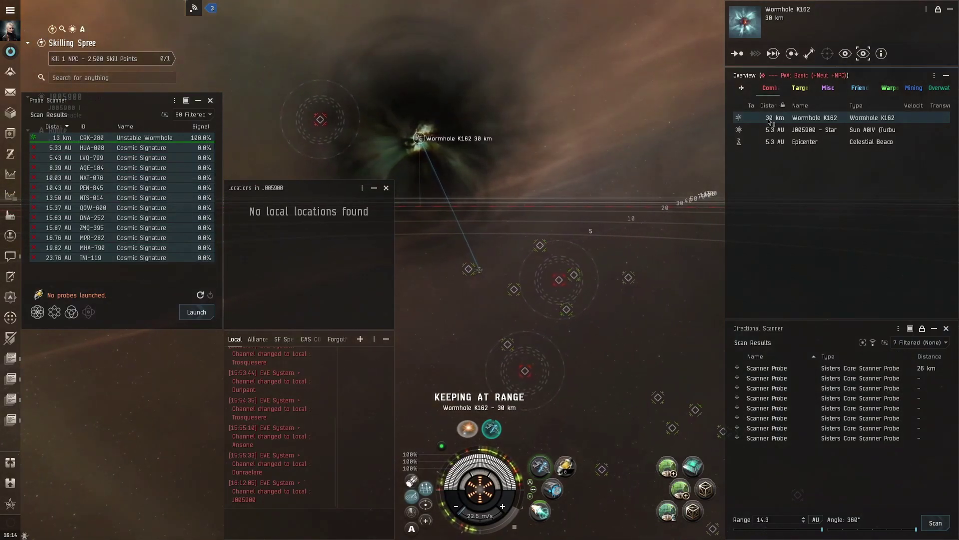
# Approach Wormhole K162 and shrink the Probe Scanner window to a shorter height.
pyautogui.moveTo(769, 118); pyautogui.dragTo(769, 87)
pyautogui.click(769, 87)
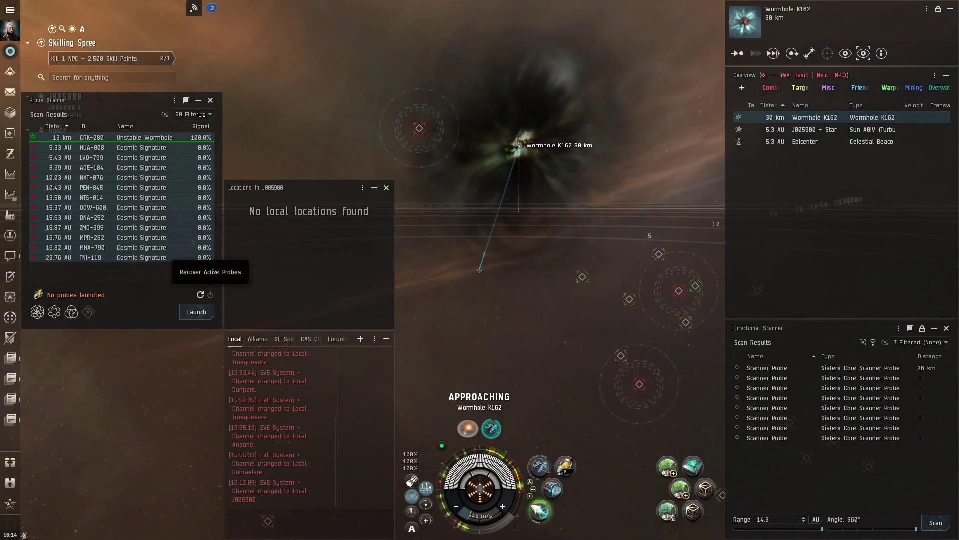
pyautogui.moveTo(134, 94); pyautogui.dragTo(135, 180)
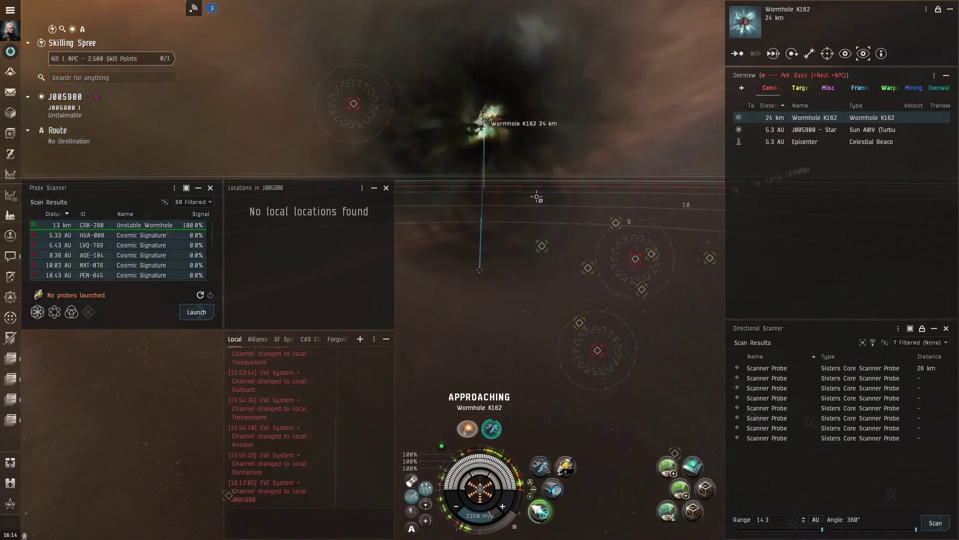
# Jump through Wormhole K162 back to Dunraelare.
pyautogui.moveTo(773, 120); pyautogui.dragTo(774, 80)
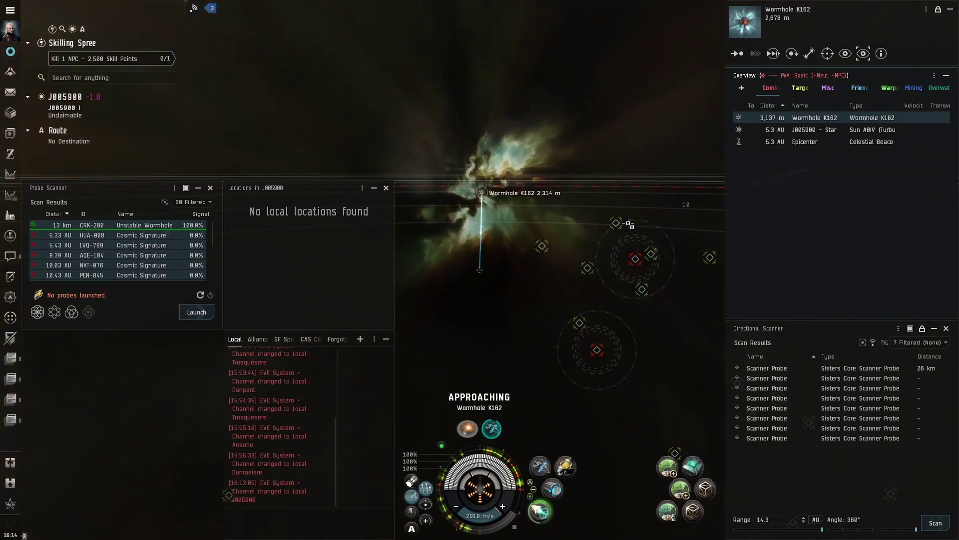
pyautogui.click(773, 55)
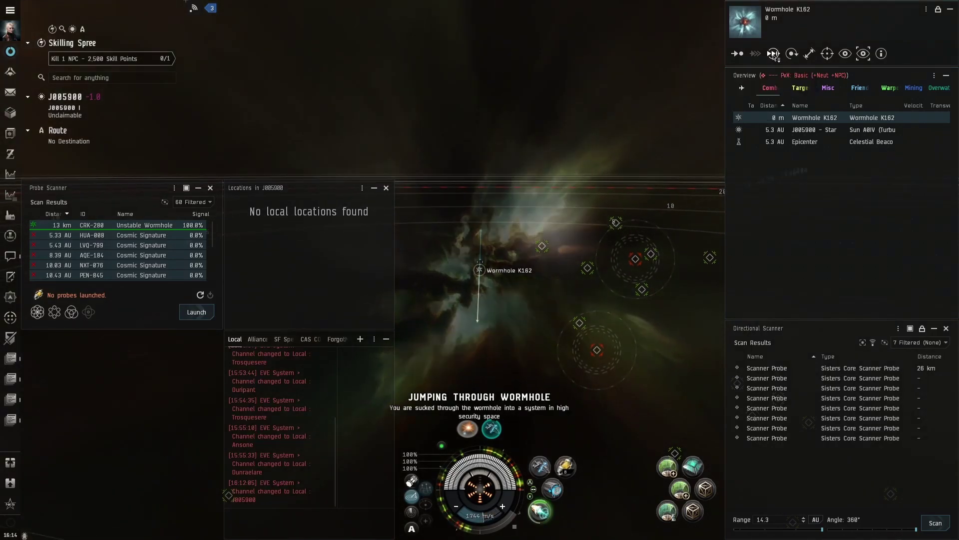
pyautogui.click(773, 56)
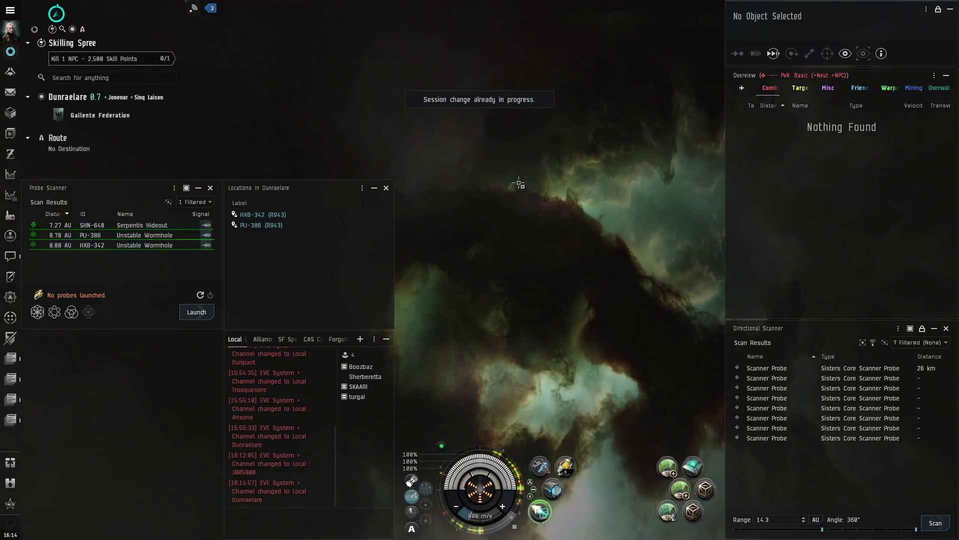
# Edit the HXB-342 bookmark in Dunraelare so its label reads "HXB-342 (R943) J005900 C2".
pyautogui.rightClick(283, 219)
pyautogui.click(315, 307)
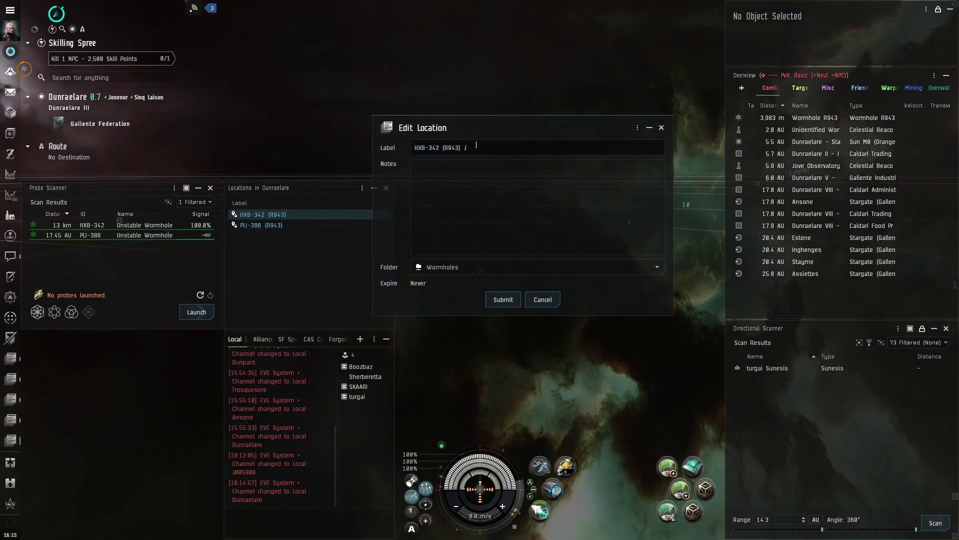
pyautogui.write('J00590')
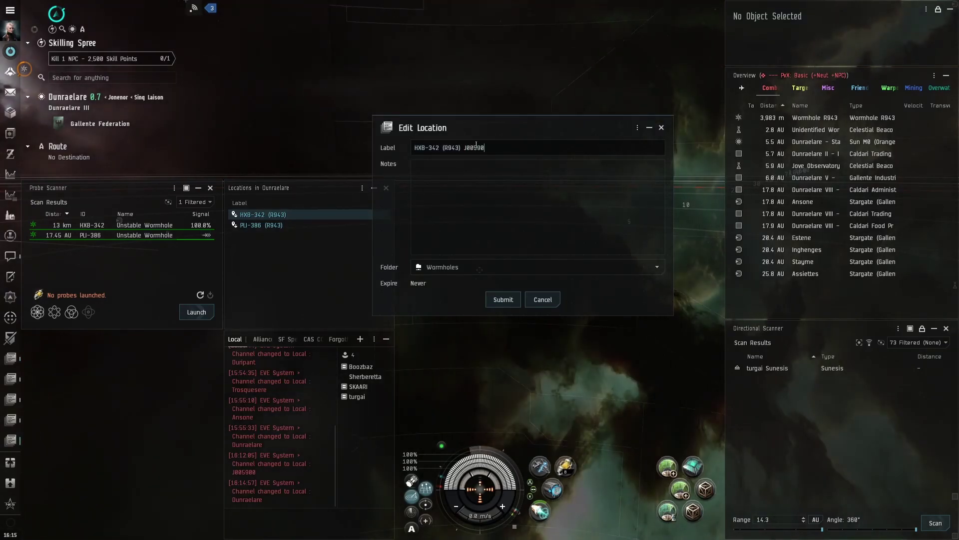
pyautogui.write('0 C2')
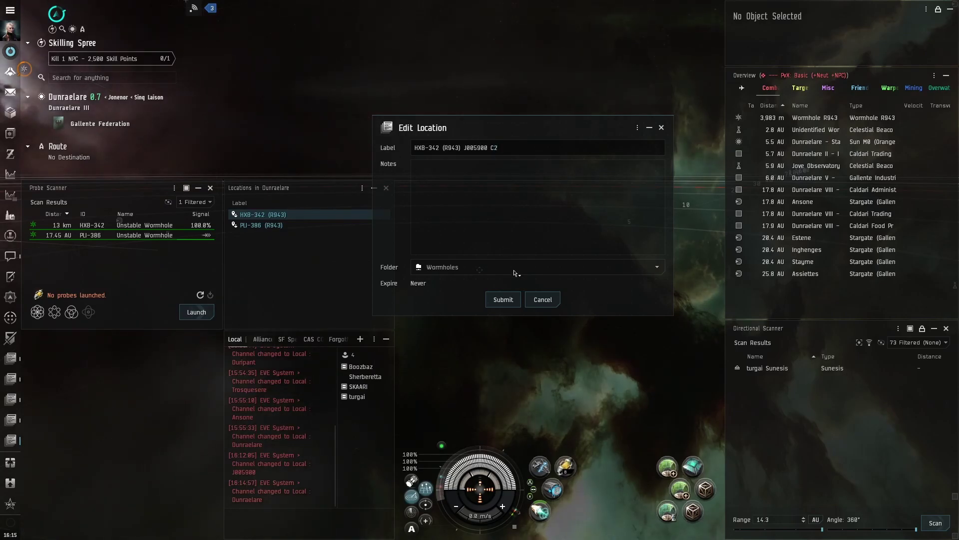
pyautogui.click(502, 299)
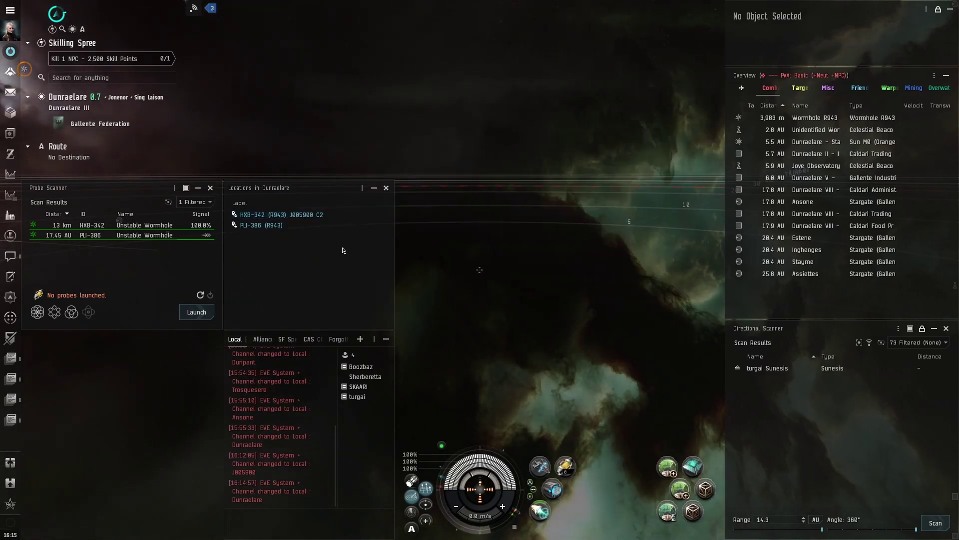
# Warp to the PLI-386 (R943) bookmark at 0 m and jump through Wormhole R943 there.
pyautogui.moveTo(276, 226); pyautogui.dragTo(260, 207)
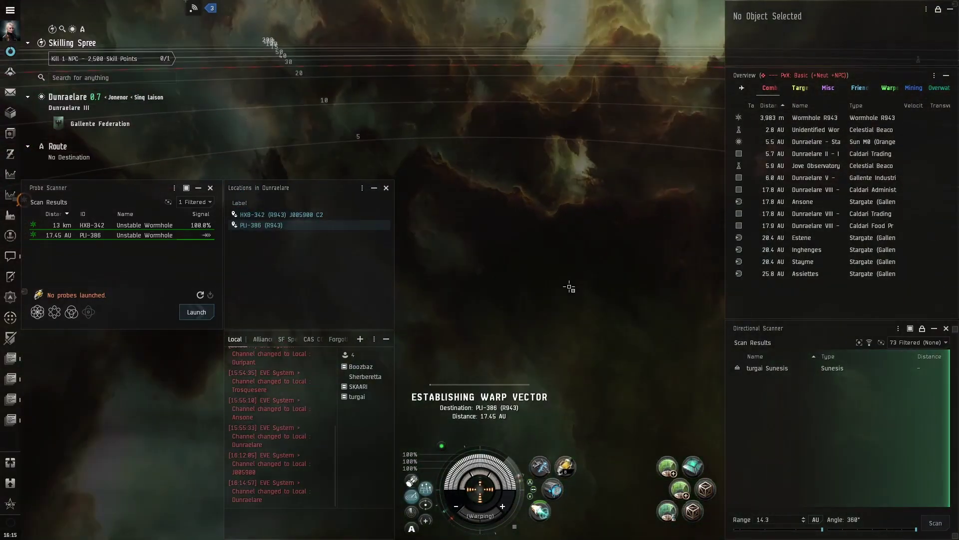
pyautogui.moveTo(569, 286); pyautogui.dragTo(615, 111)
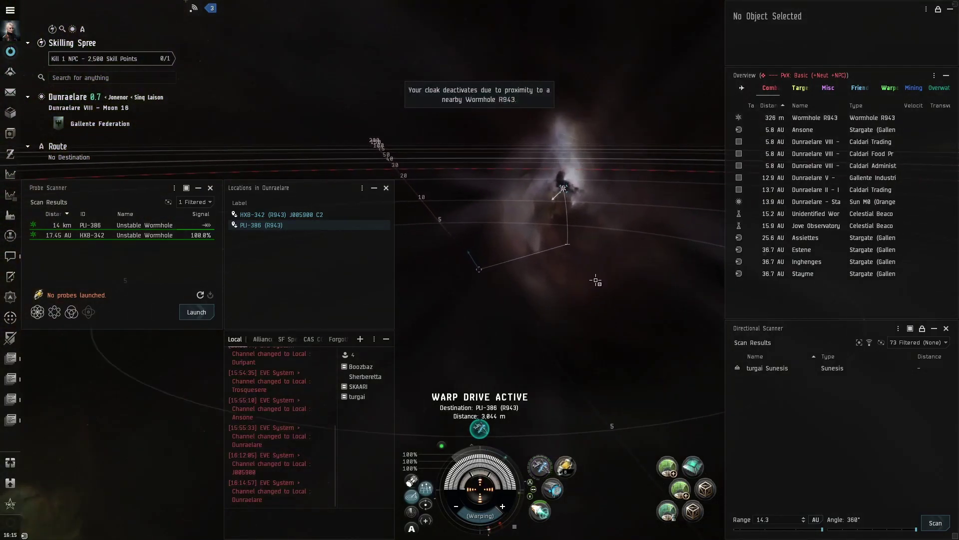
pyautogui.moveTo(789, 122); pyautogui.dragTo(787, 89)
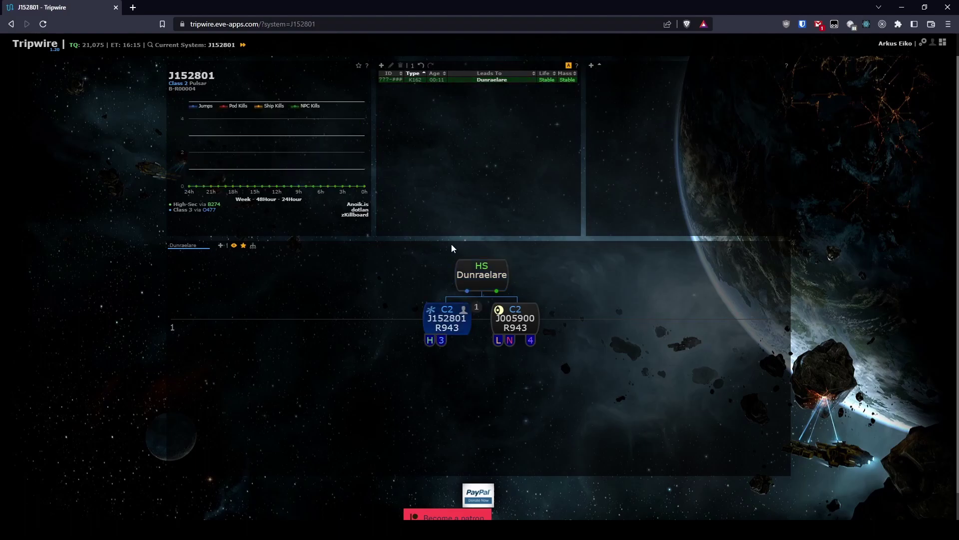
# Switch from Tripwire to EVE Online, preview the keep-at-range option for Wormhole K162, and select that wormhole in the overview.
pyautogui.hotkey('alt', 'Tab')
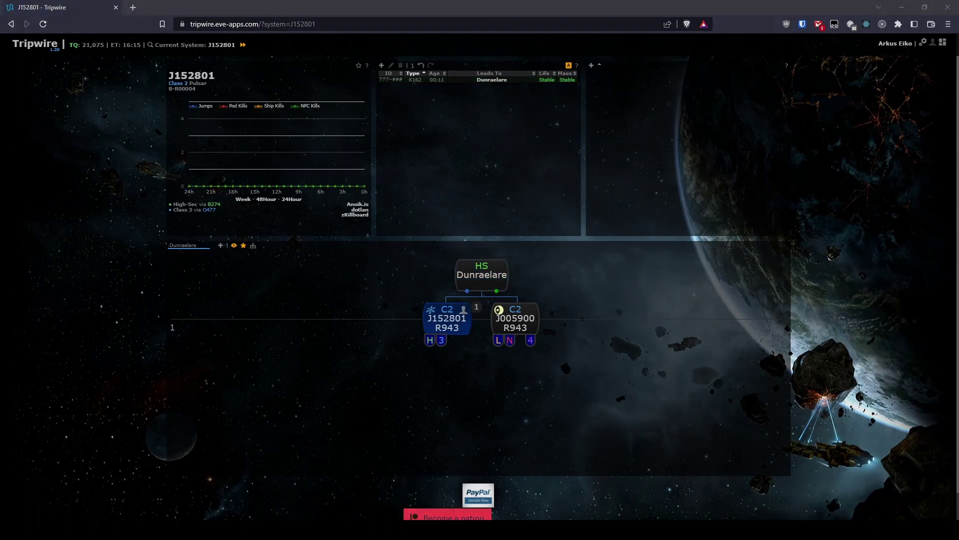
pyautogui.moveTo(627, 156); pyautogui.dragTo(482, 267)
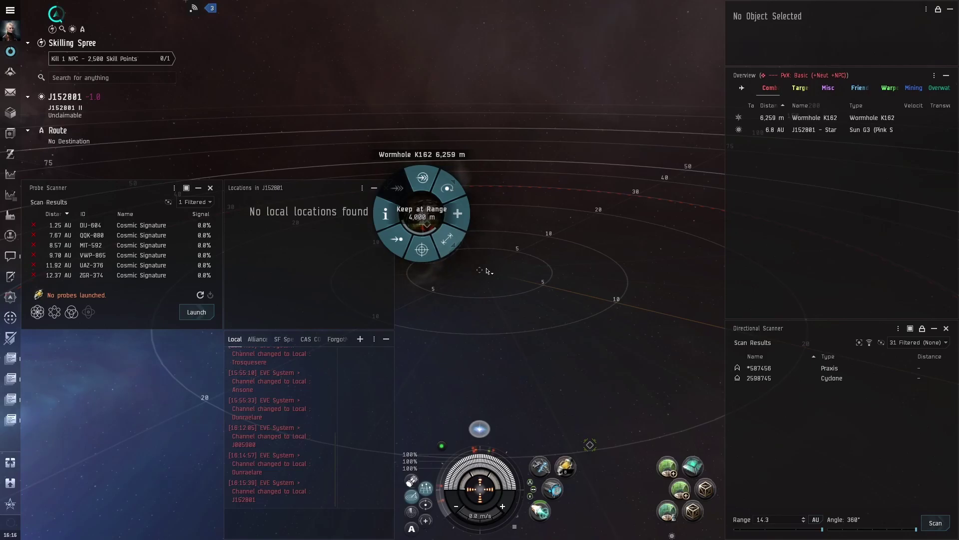
pyautogui.moveTo(486, 271); pyautogui.dragTo(430, 219)
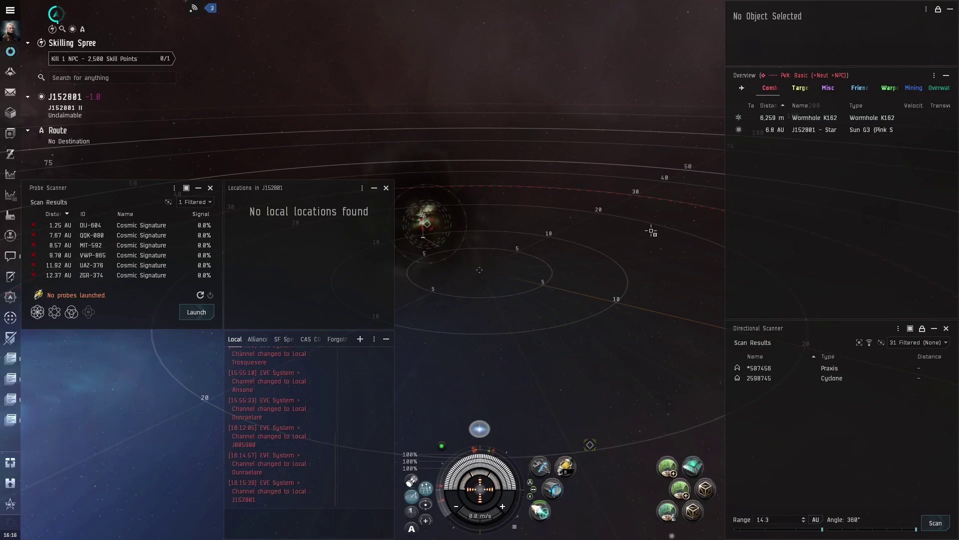
pyautogui.click(809, 118)
pyautogui.moveTo(660, 168); pyautogui.dragTo(556, 191)
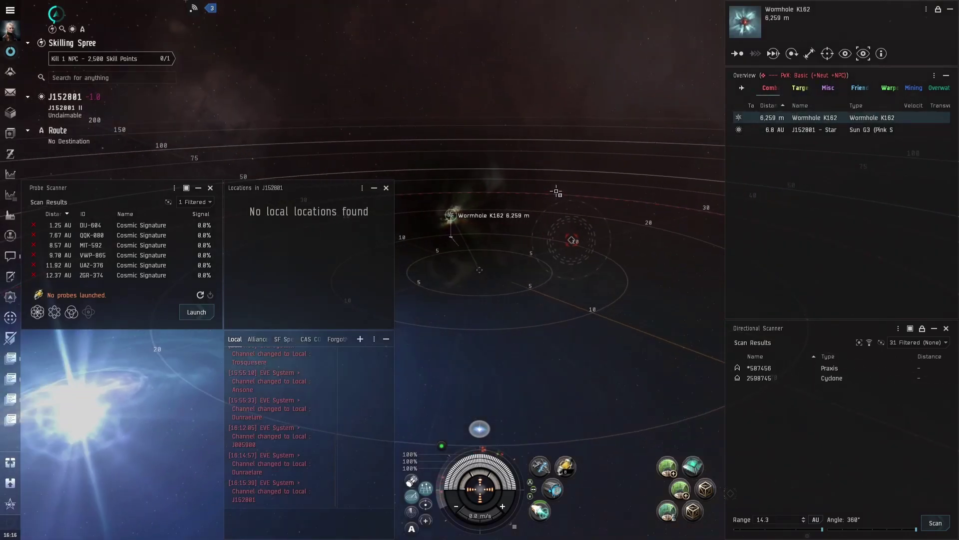
pyautogui.scroll(3, 566, 191)
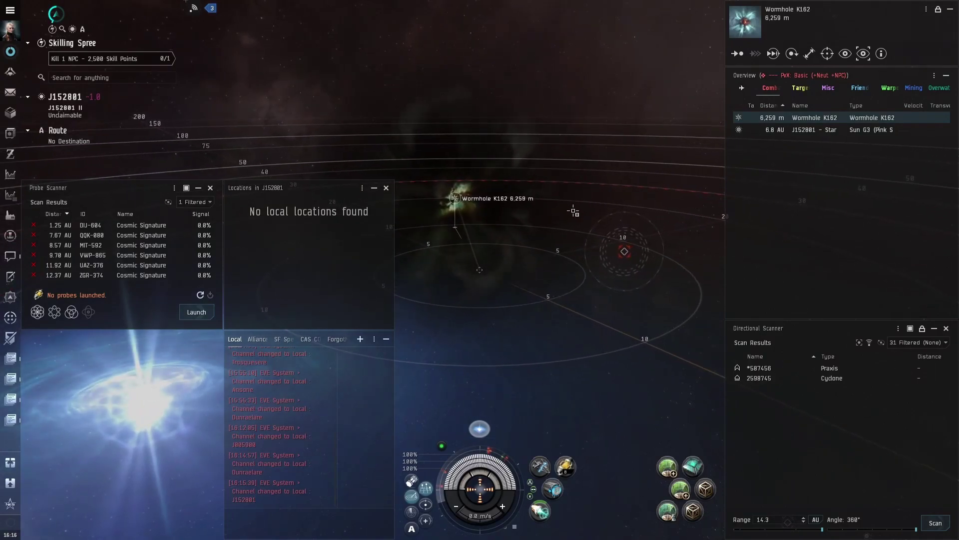
pyautogui.moveTo(165, 188); pyautogui.dragTo(143, 182)
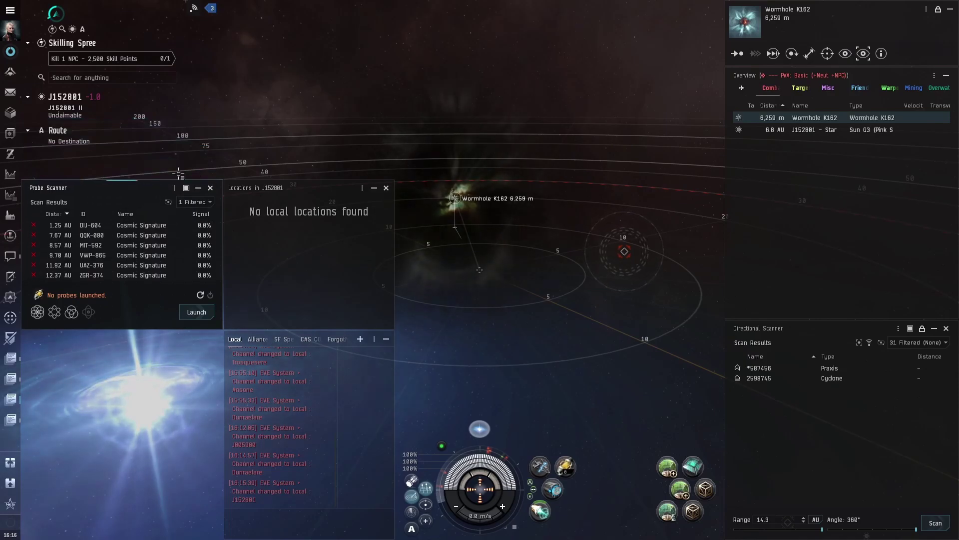
pyautogui.moveTo(511, 130); pyautogui.dragTo(517, 134)
pyautogui.scroll(2, 599, 231)
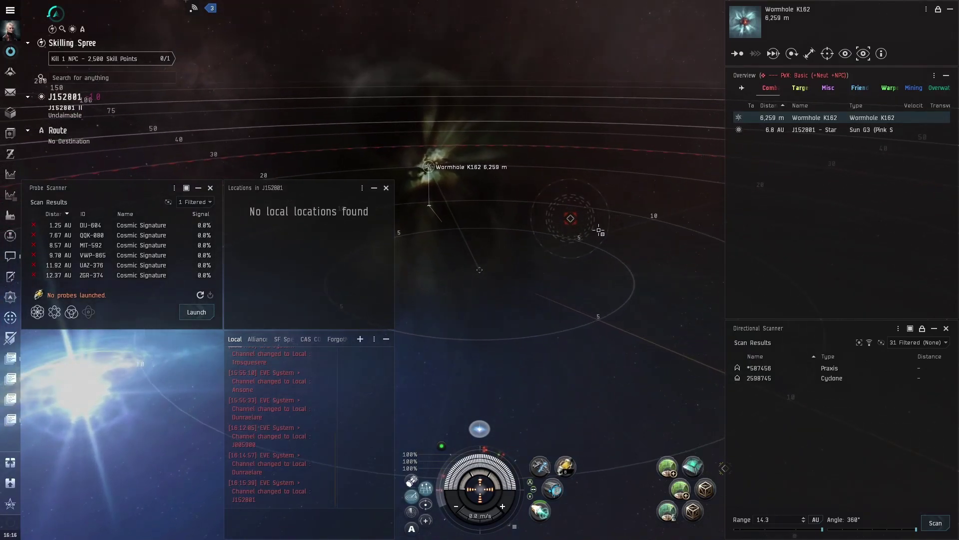
pyautogui.scroll(-2, 600, 233)
pyautogui.moveTo(556, 230)
pyautogui.mouseDown()
pyautogui.moveTo(578, 233)
pyautogui.moveTo(552, 241)
pyautogui.mouseUp()
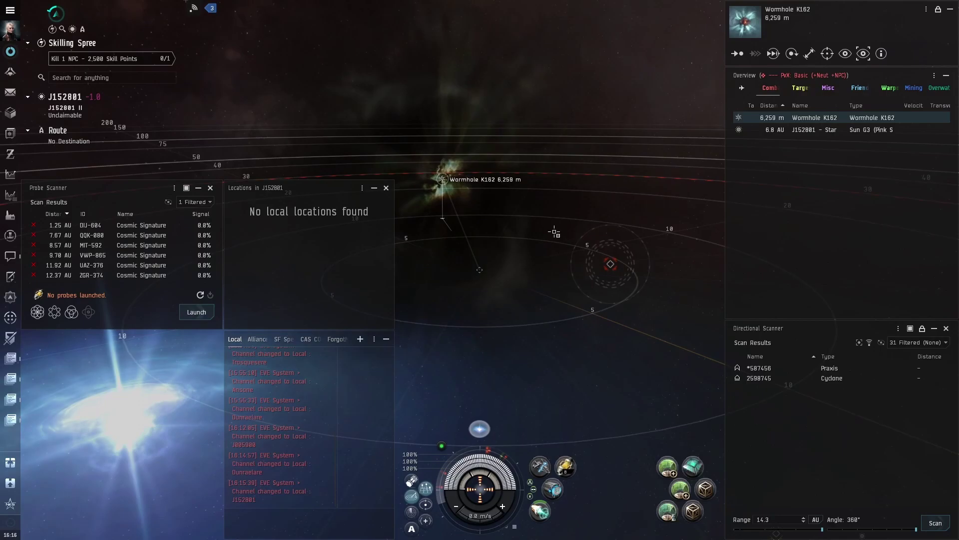
pyautogui.moveTo(556, 225); pyautogui.dragTo(583, 207)
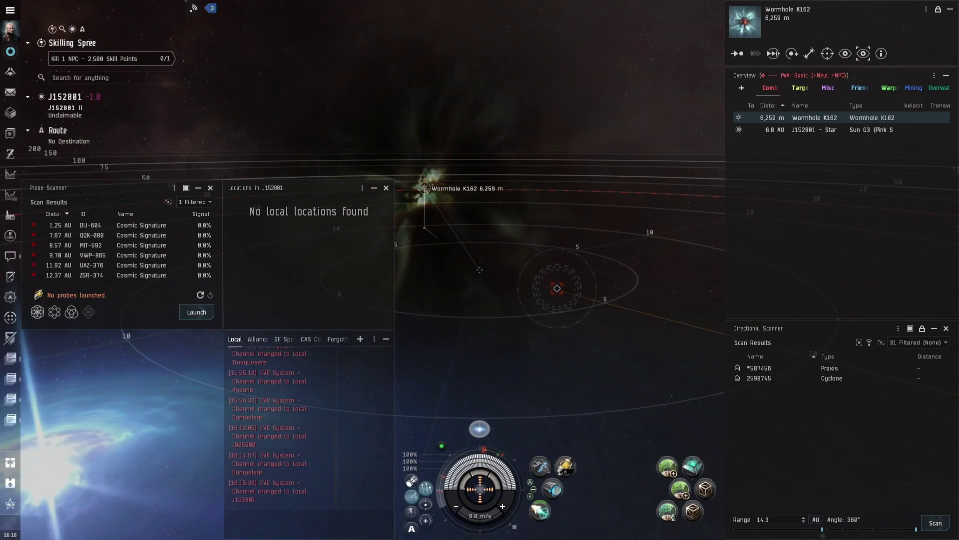
# Switch to Tripwire to review the Dunraelare signature list and wormhole chain.
pyautogui.hotkey('alt', 'Tab')
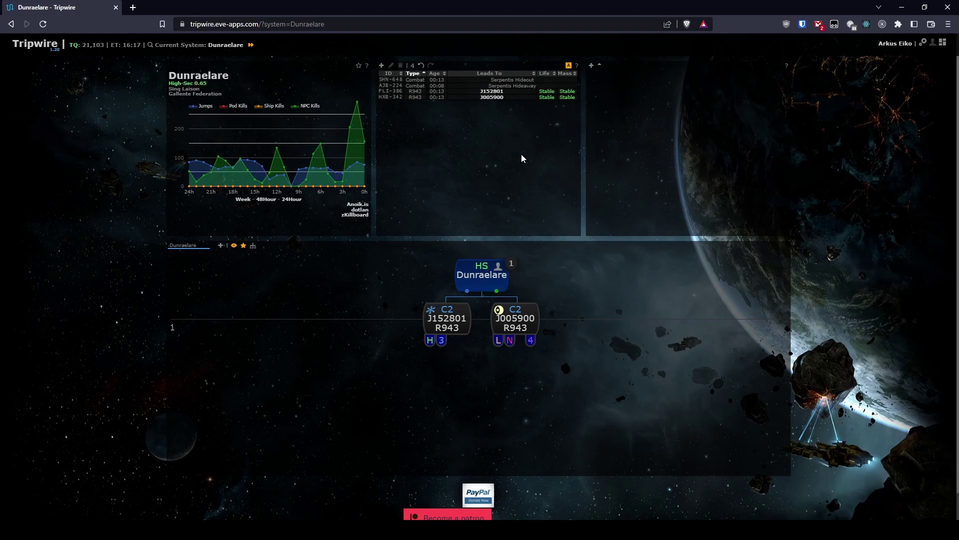
pyautogui.hotkey('ctrl', 'a')
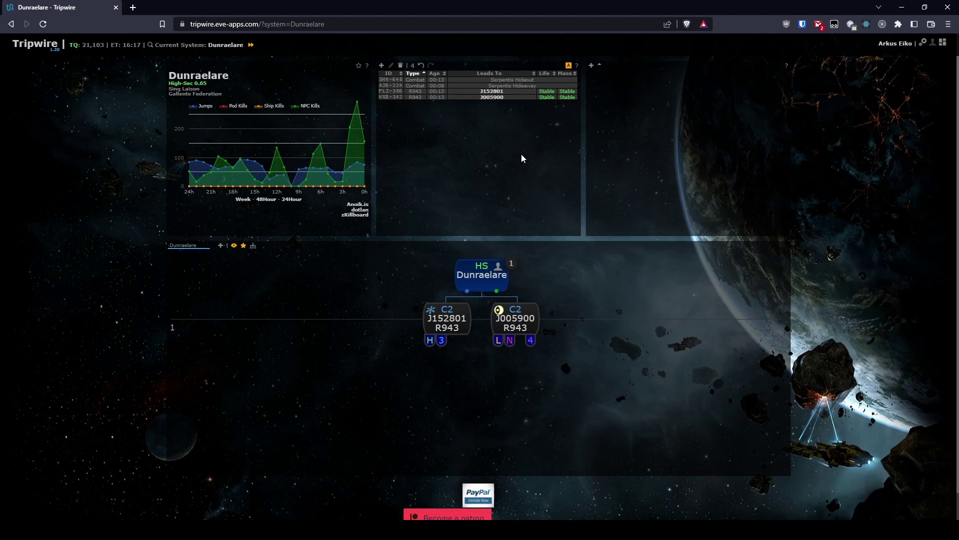
pyautogui.click(522, 158)
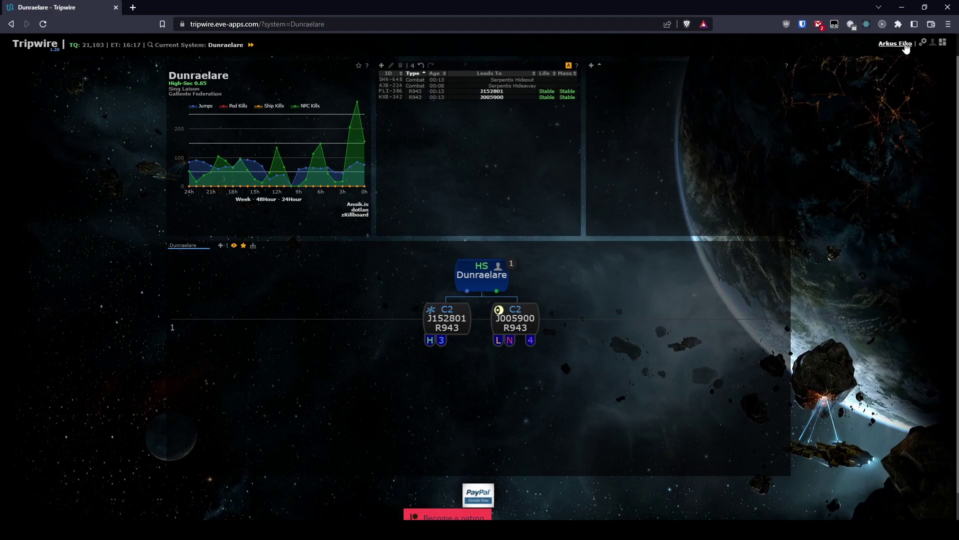
pyautogui.click(905, 45)
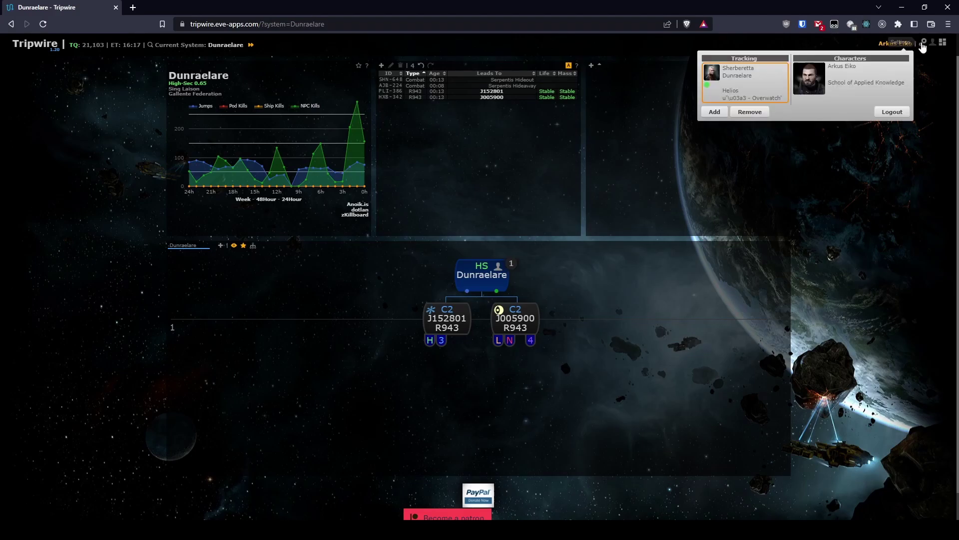
pyautogui.click(923, 44)
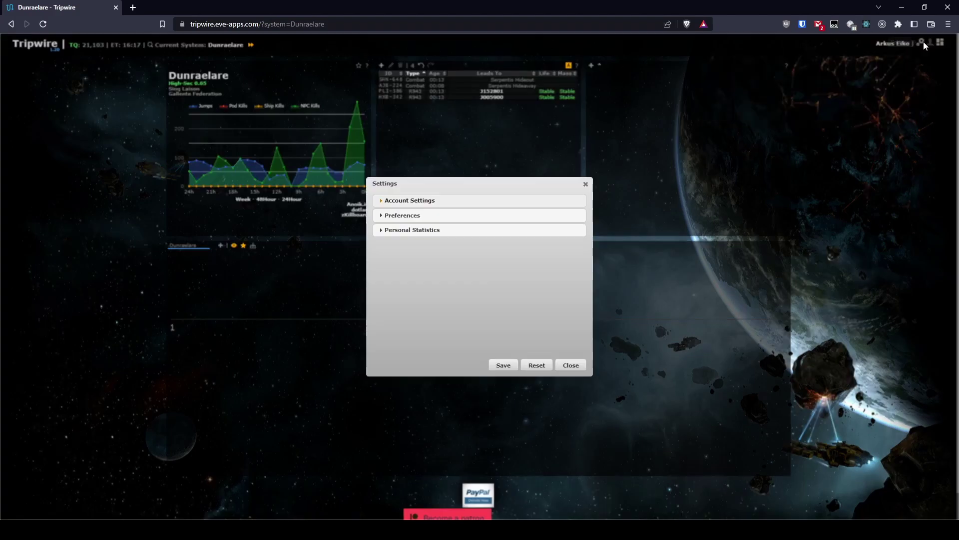
pyautogui.click(380, 202)
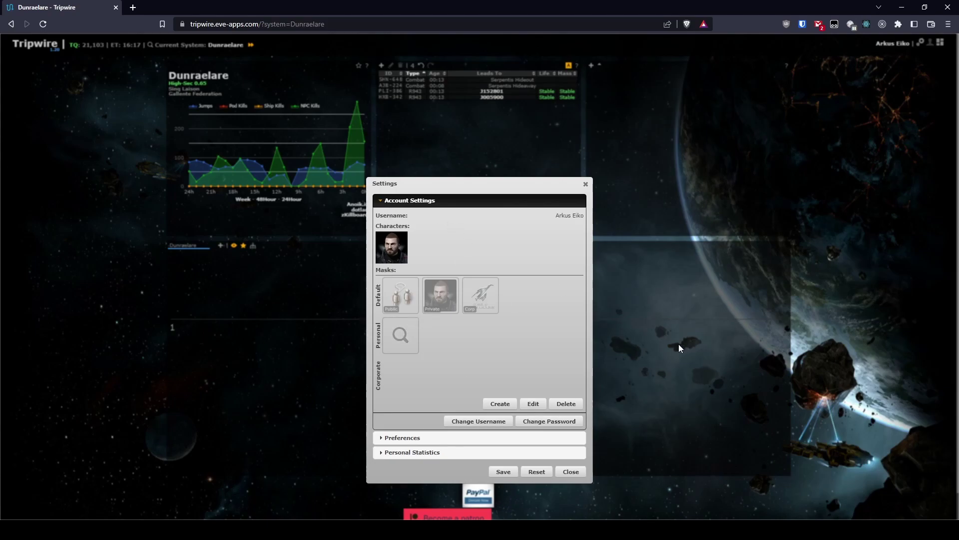
pyautogui.click(446, 297)
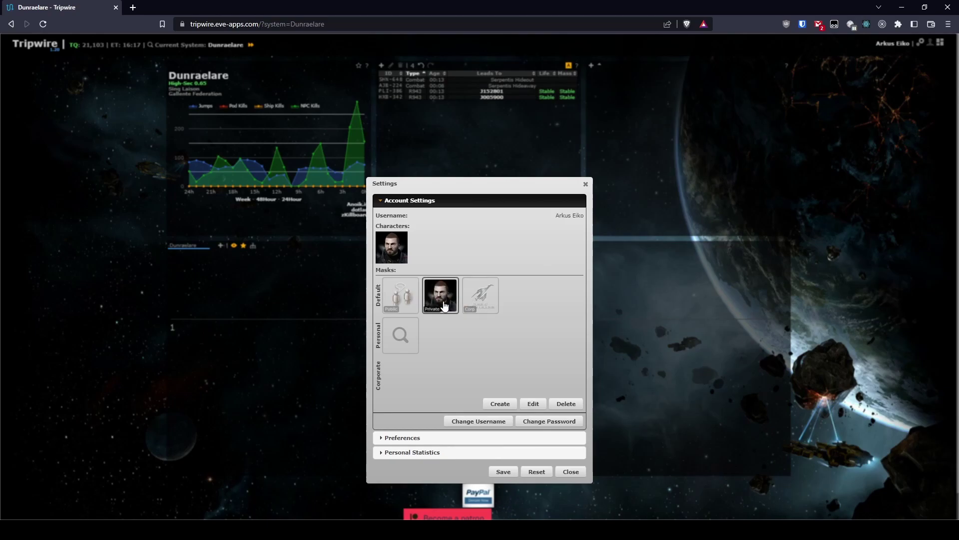
pyautogui.click(403, 298)
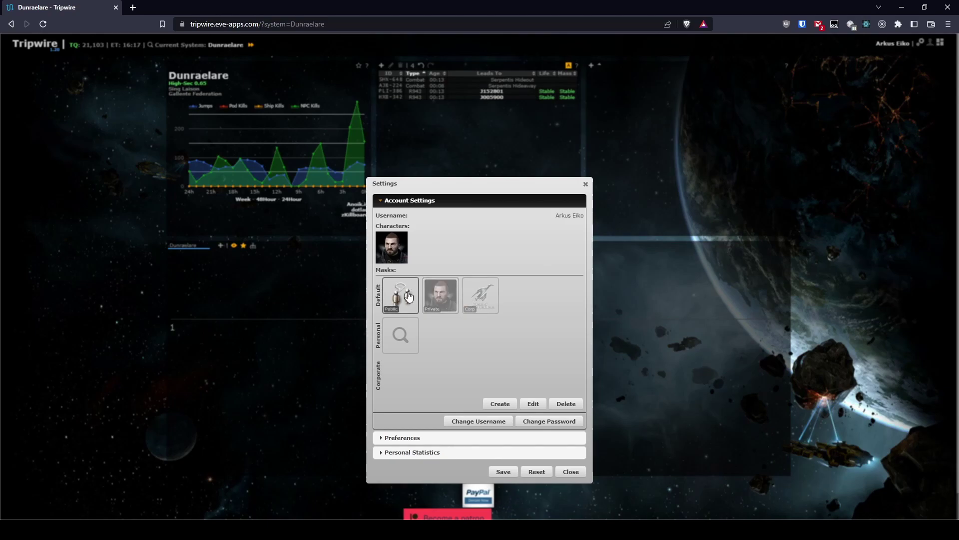
pyautogui.click(481, 295)
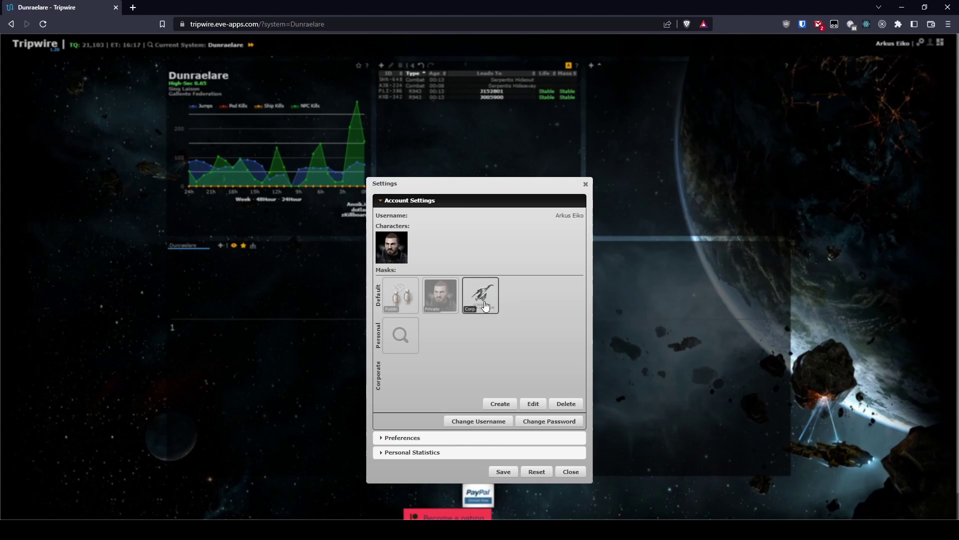
pyautogui.click(406, 341)
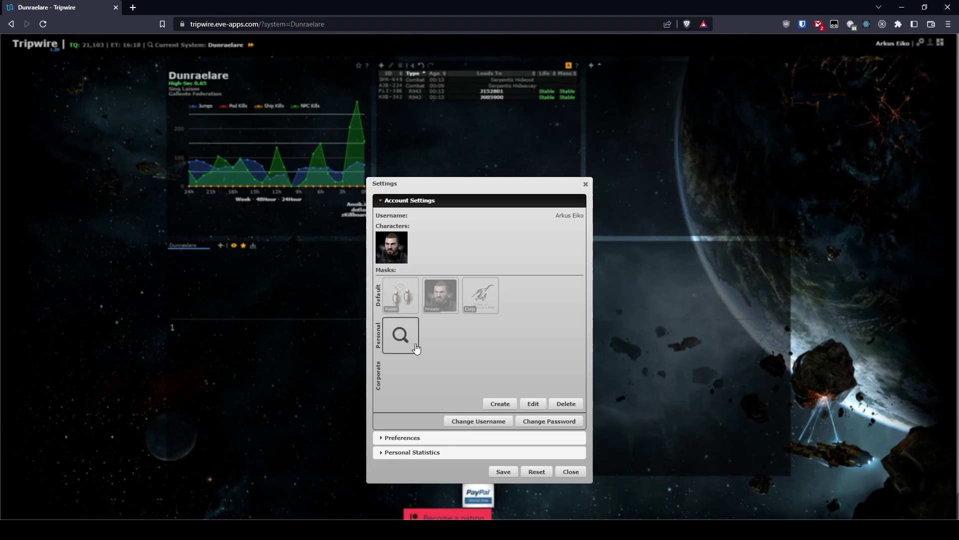
# Look at the new mask form and its Character and Corporate types, and close it without creating a mask.
pyautogui.click(500, 404)
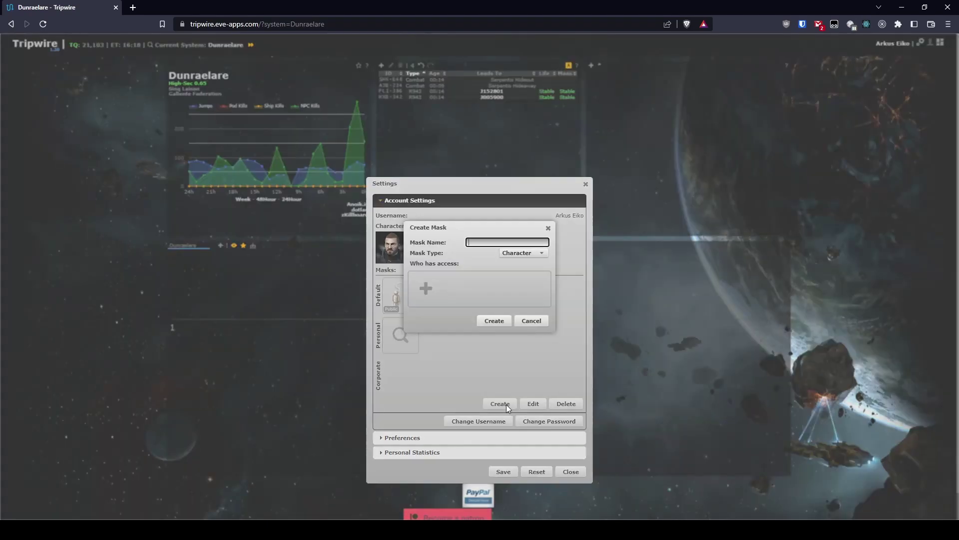
pyautogui.click(502, 256)
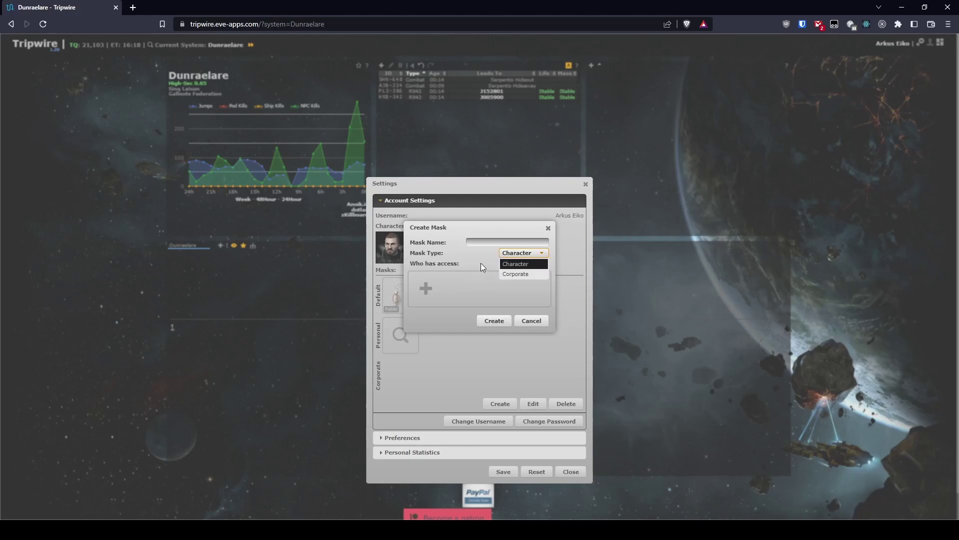
pyautogui.click(534, 262)
pyautogui.click(481, 242)
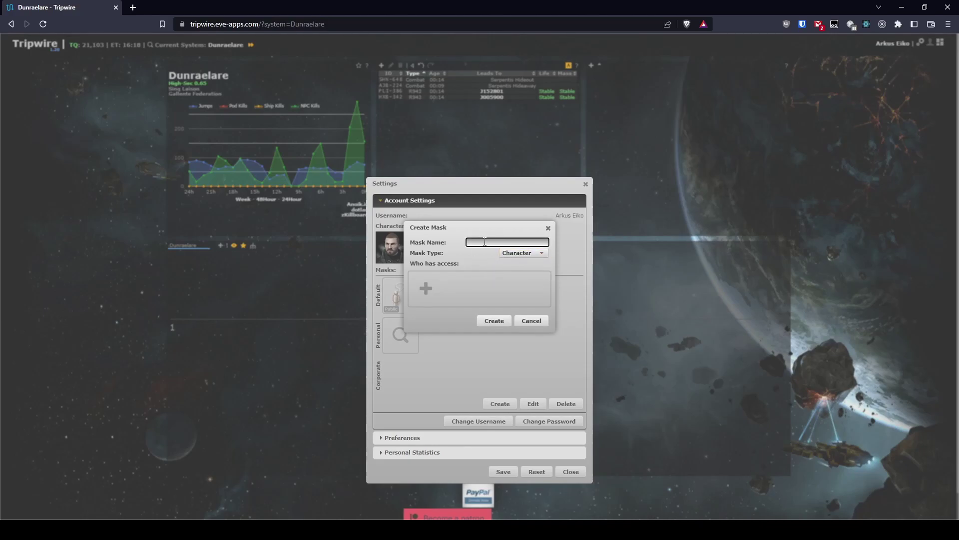
pyautogui.click(549, 229)
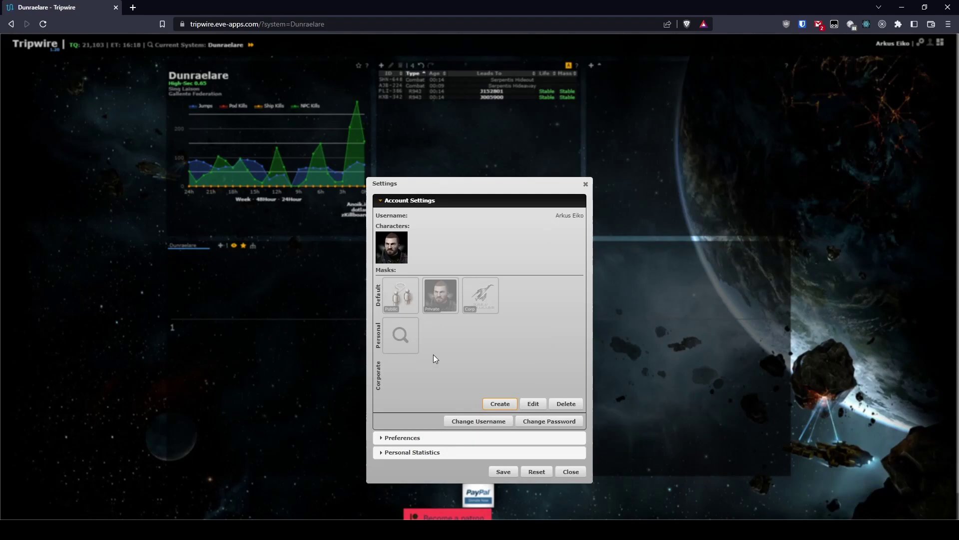
# Search for the mask named "Wormhole Guys" and add it to the personal masks.
pyautogui.click(408, 337)
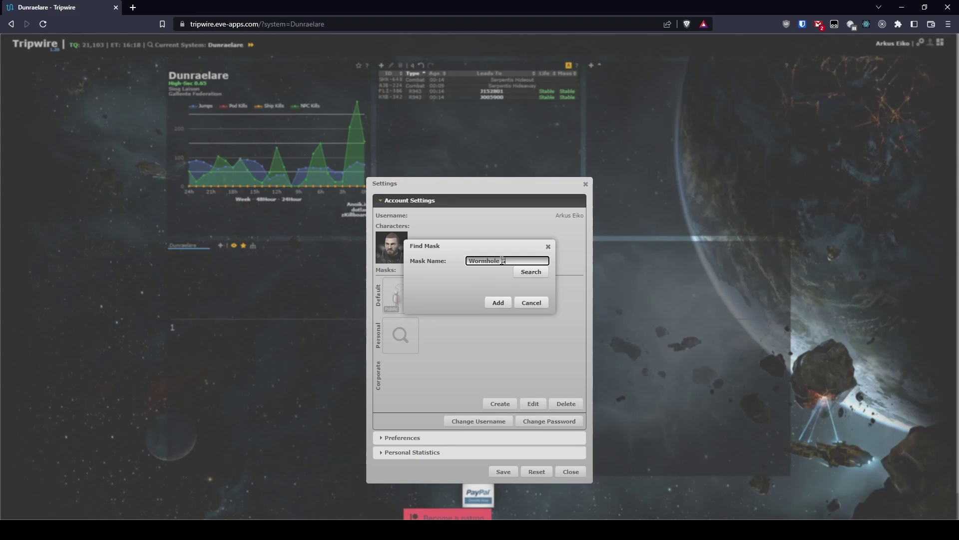
pyautogui.write('Wormhole Guys')
pyautogui.click(529, 272)
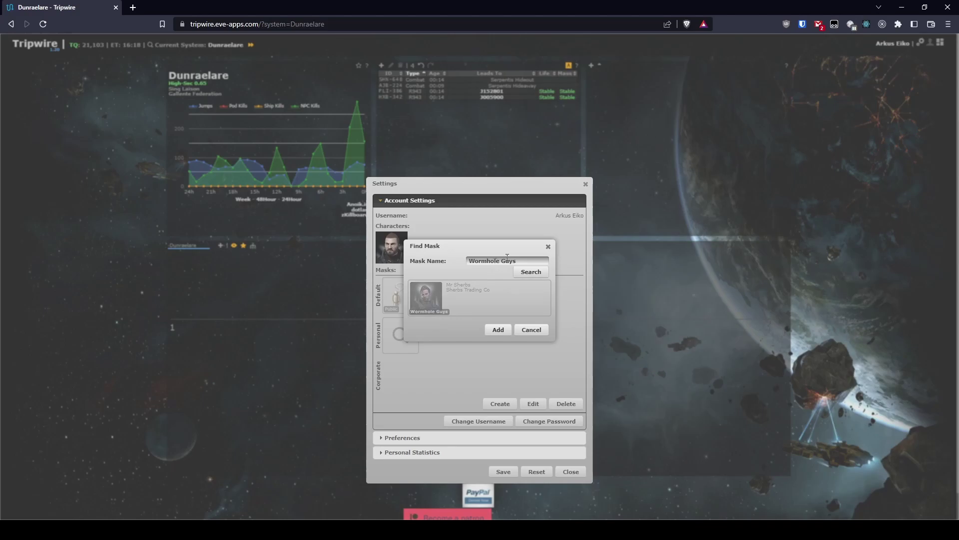
pyautogui.click(457, 288)
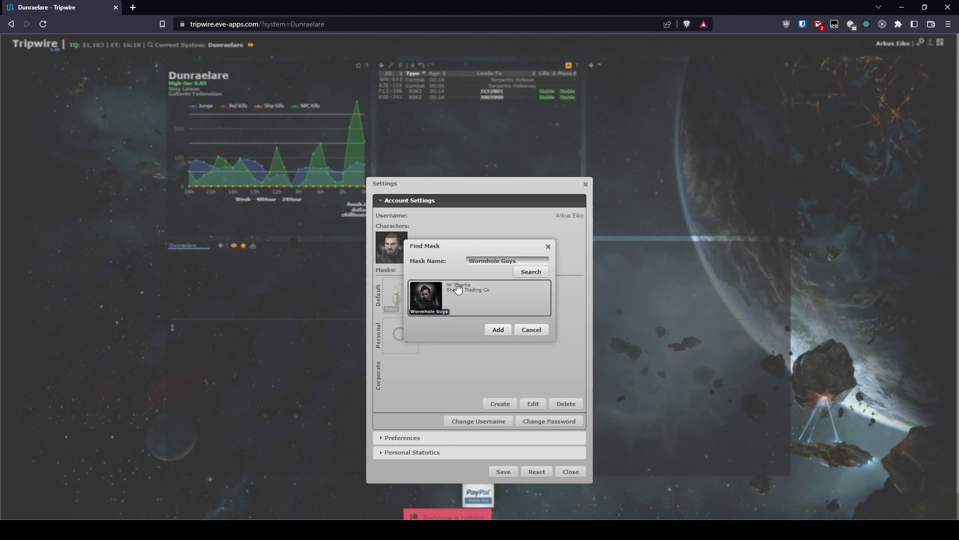
pyautogui.click(499, 329)
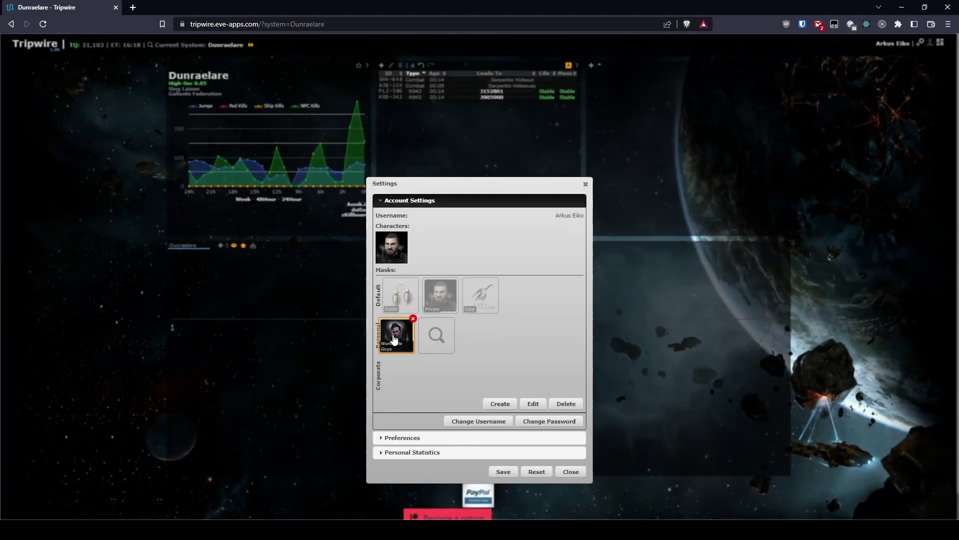
# Try the Private mask, make Wormhole Guys the active mask, and save the settings.
pyautogui.click(442, 301)
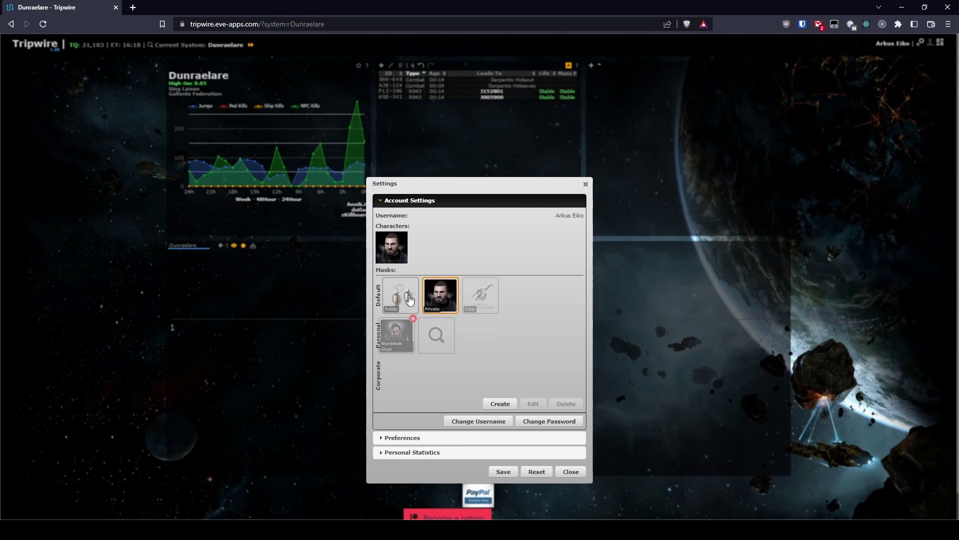
pyautogui.click(393, 344)
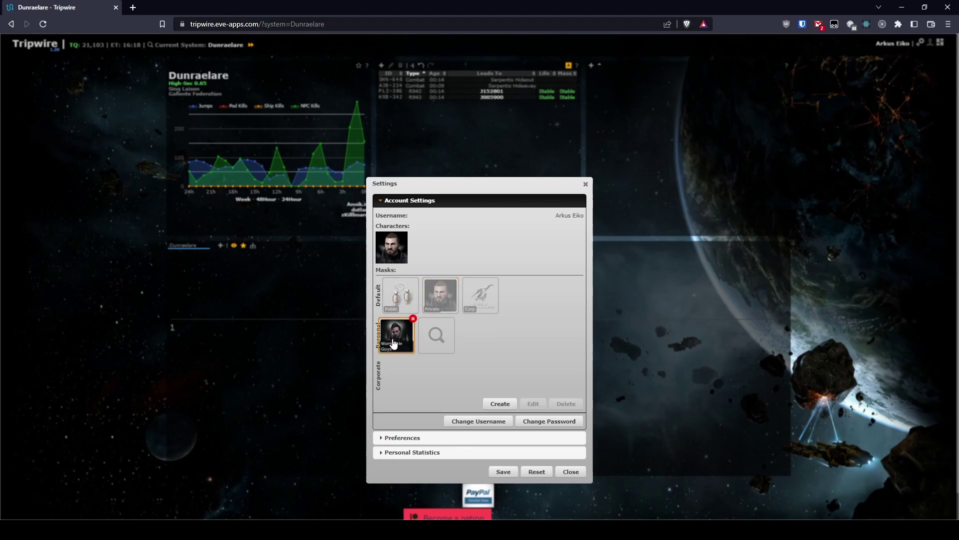
pyautogui.click(504, 472)
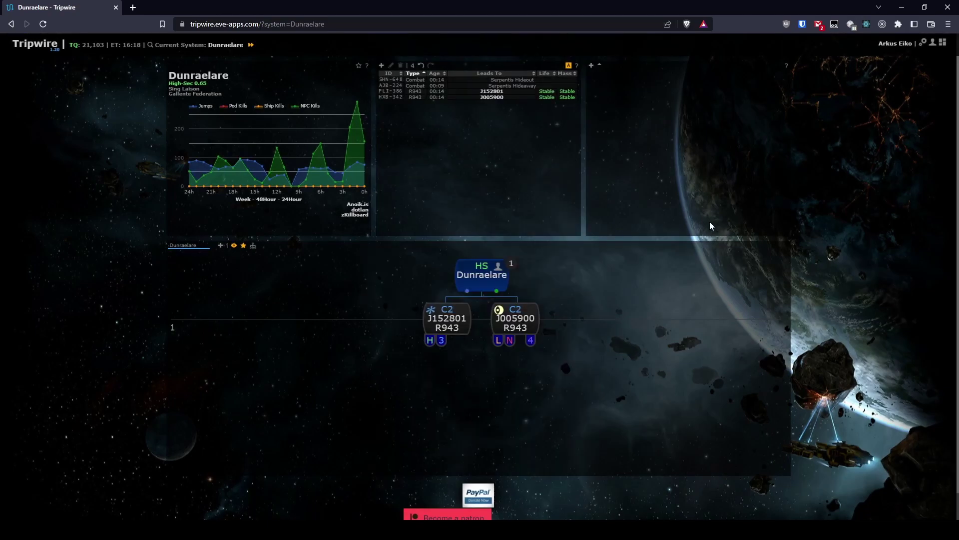
# Reopen the settings, switch the mask to Private and back to Wormhole Guys, and save.
pyautogui.click(922, 42)
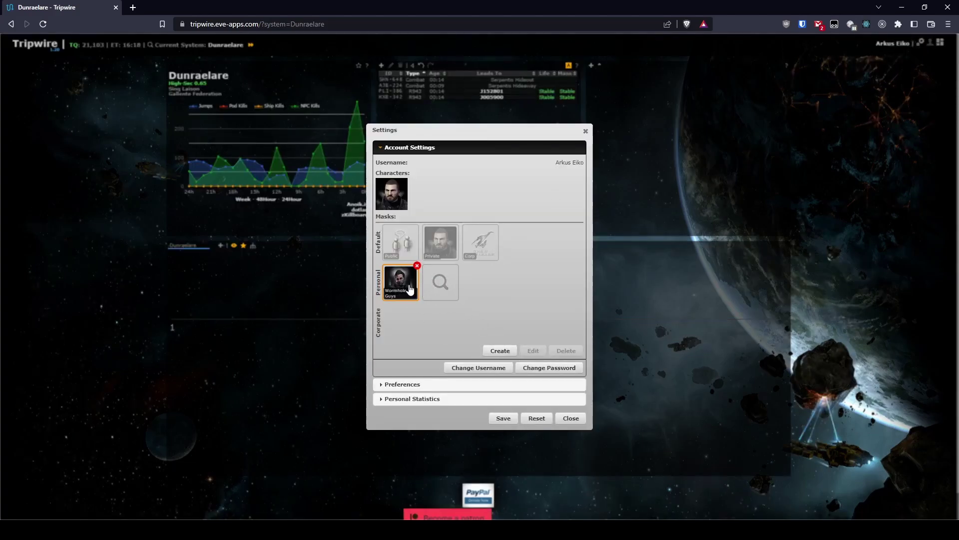
pyautogui.click(447, 239)
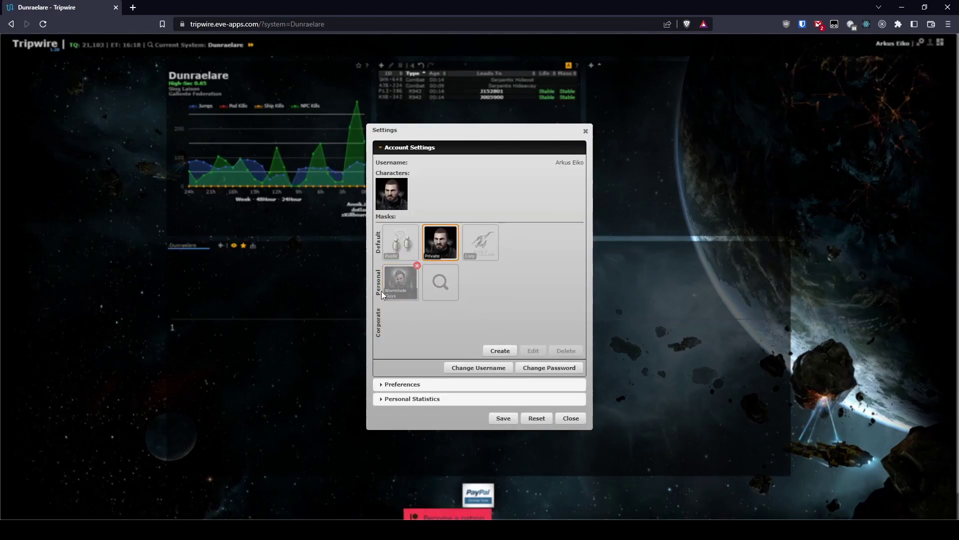
pyautogui.click(397, 283)
pyautogui.click(505, 418)
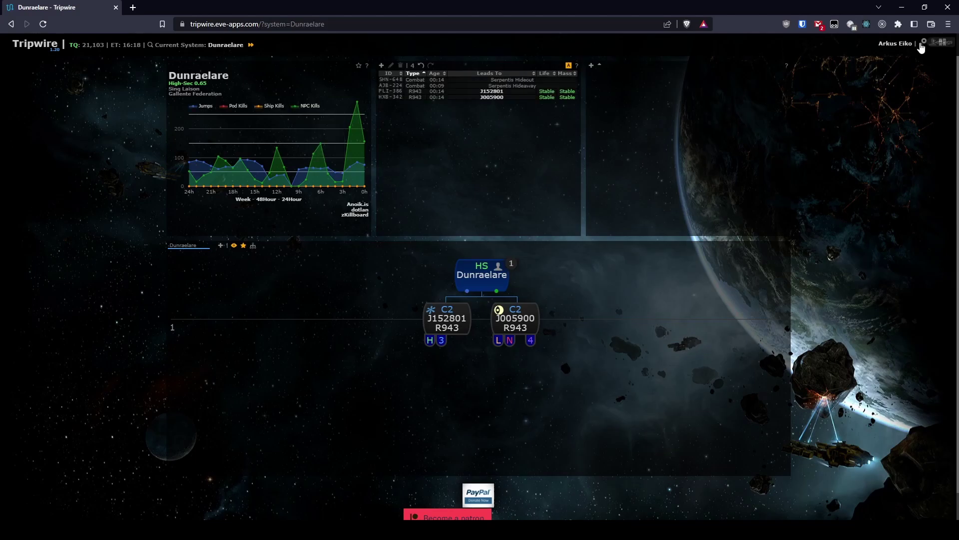
# Reopen the settings to look at the mask search and the Public and Private masks, and close them without saving.
pyautogui.click(922, 45)
pyautogui.click(447, 279)
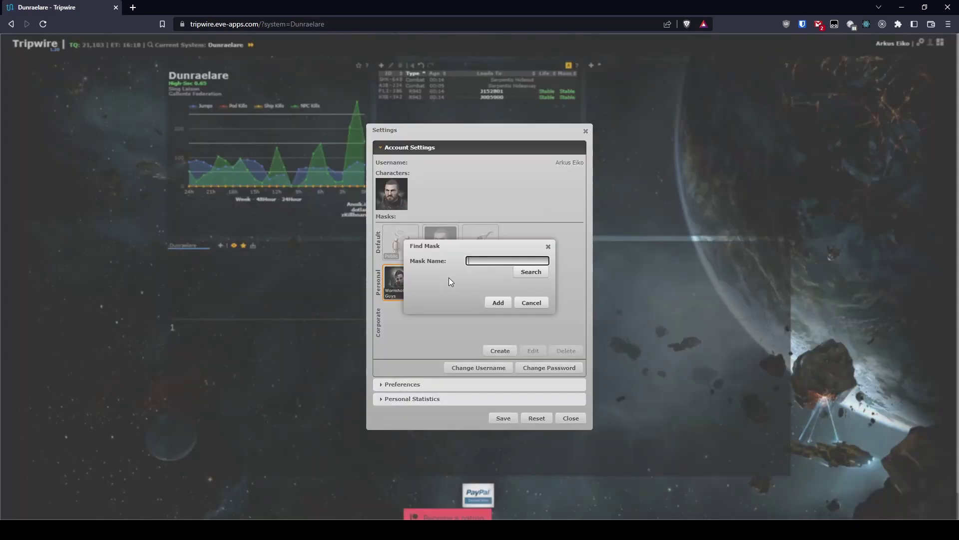
pyautogui.click(531, 301)
pyautogui.click(398, 243)
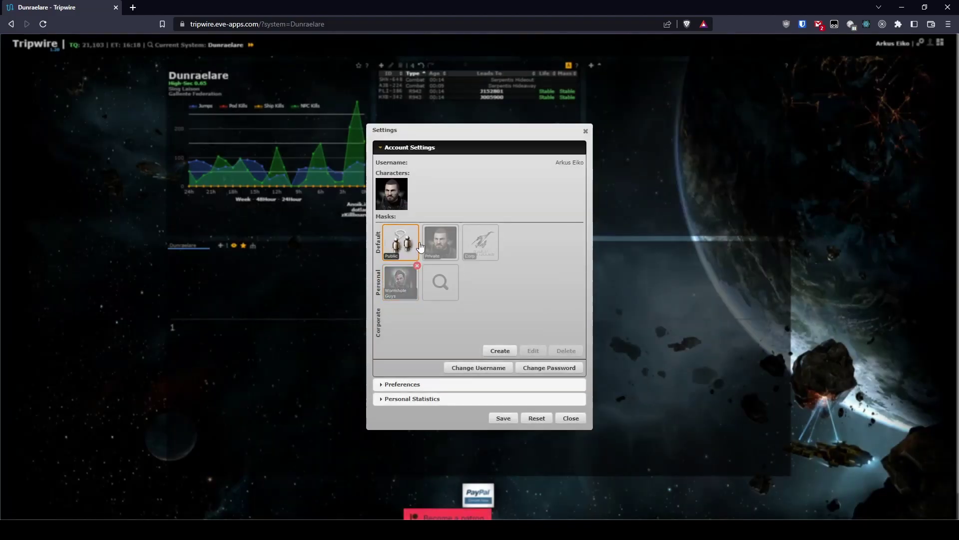
pyautogui.click(434, 247)
pyautogui.click(586, 131)
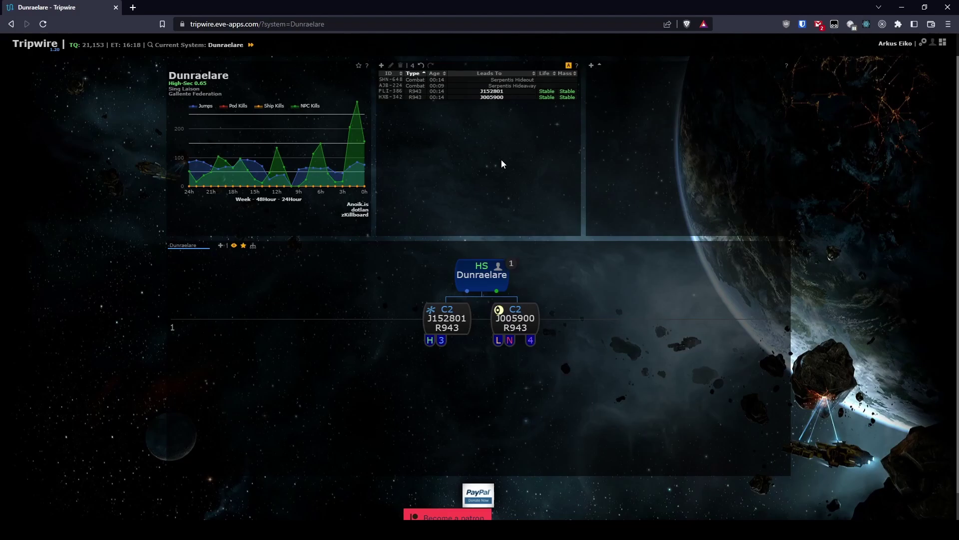
# Select all of Dunraelare's signatures in Tripwire and delete them.
pyautogui.hotkey('ctrl', 'a')
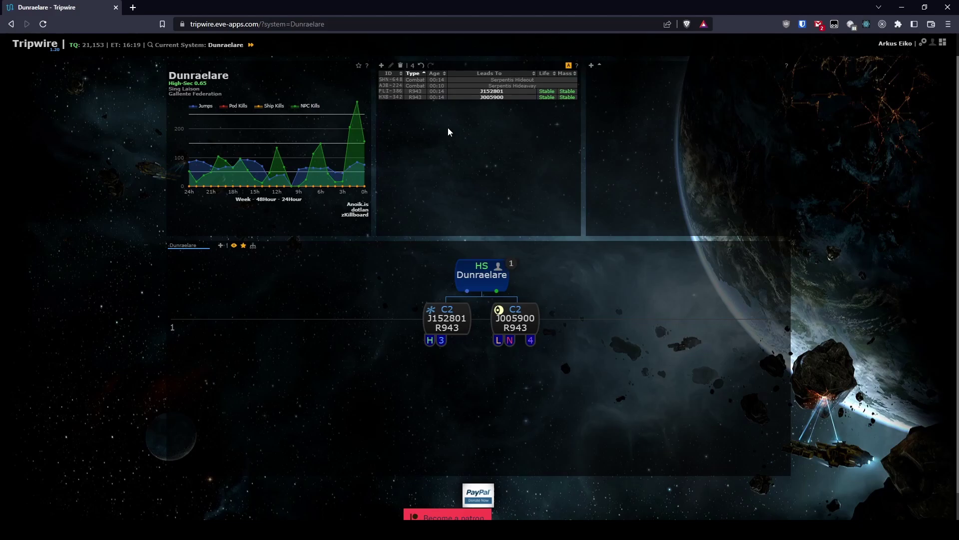
pyautogui.click(400, 65)
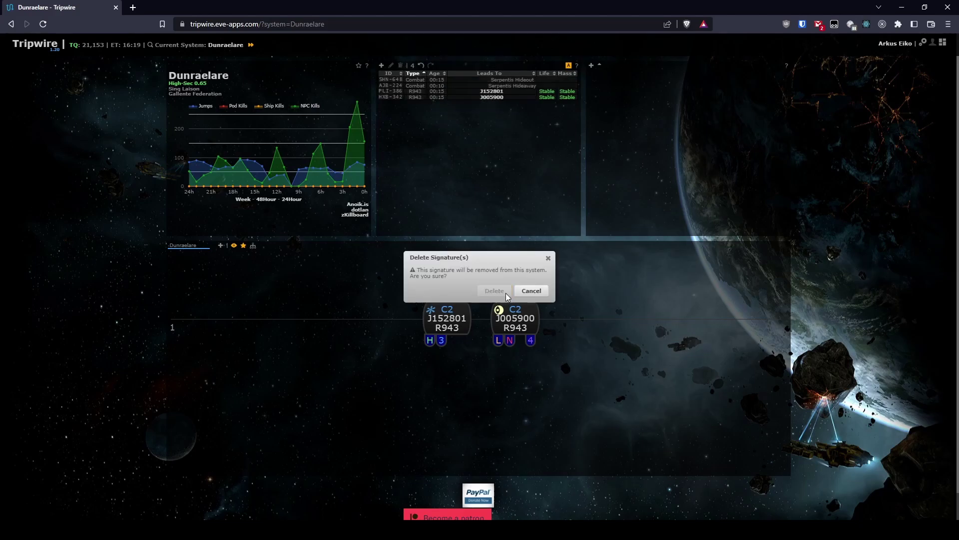
pyautogui.click(508, 293)
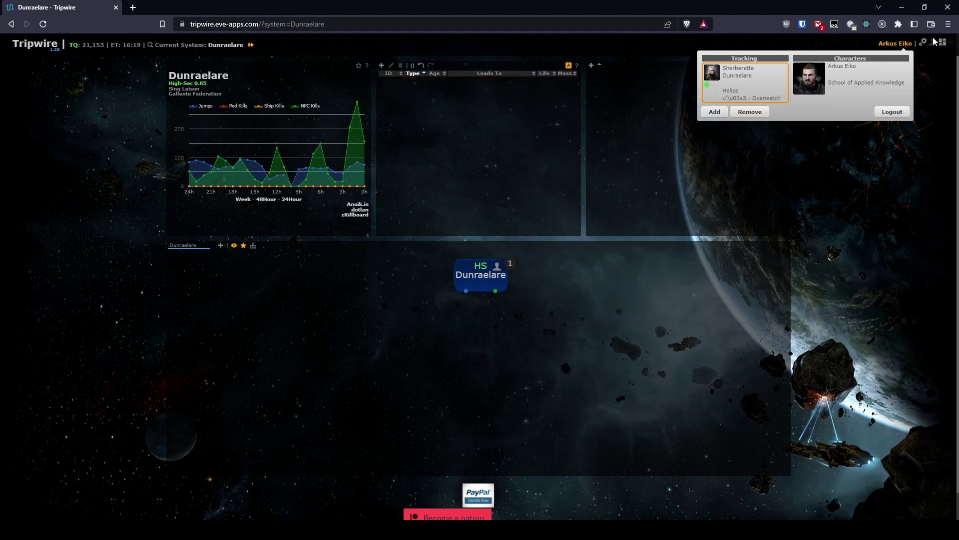
# Make Private the active mask, save the settings, and paste the copied scan results into Tripwire.
pyautogui.click(923, 43)
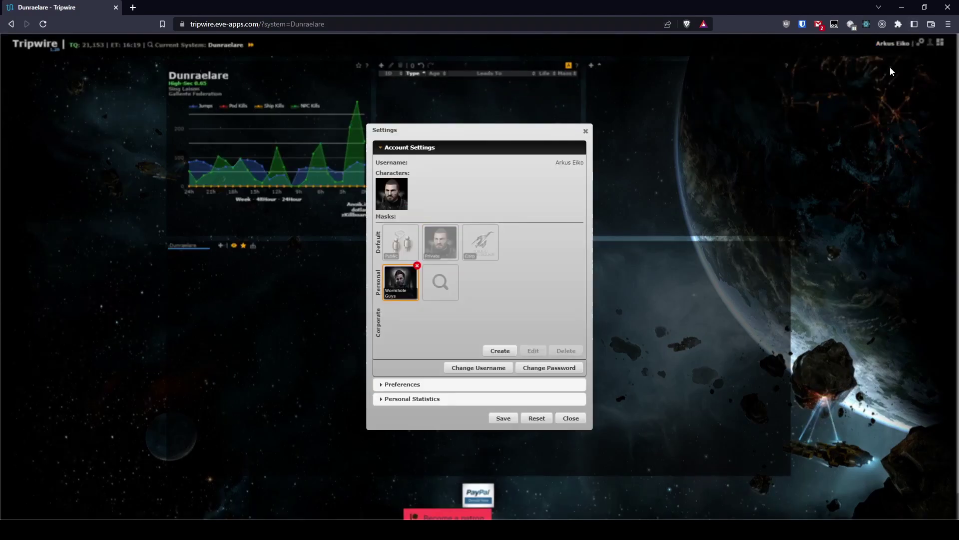
pyautogui.click(445, 239)
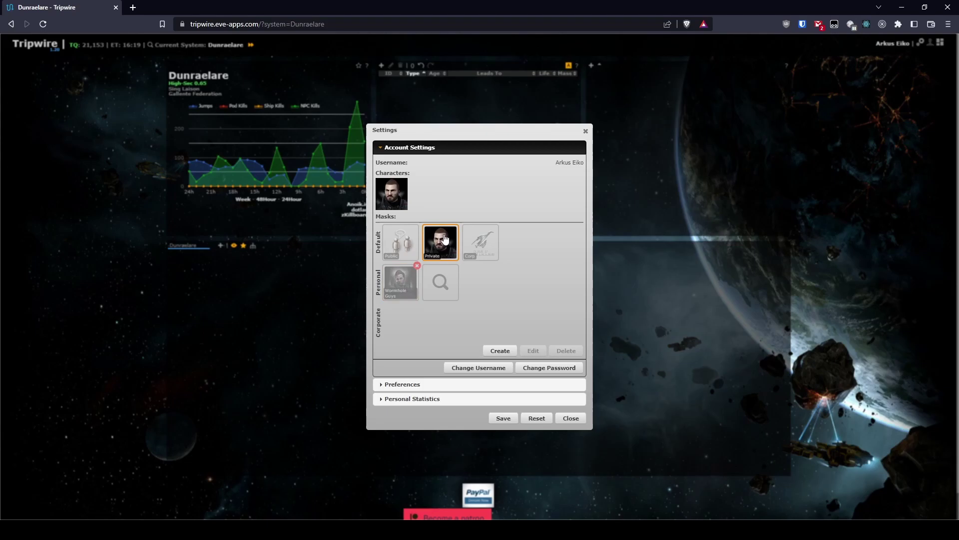
pyautogui.click(505, 420)
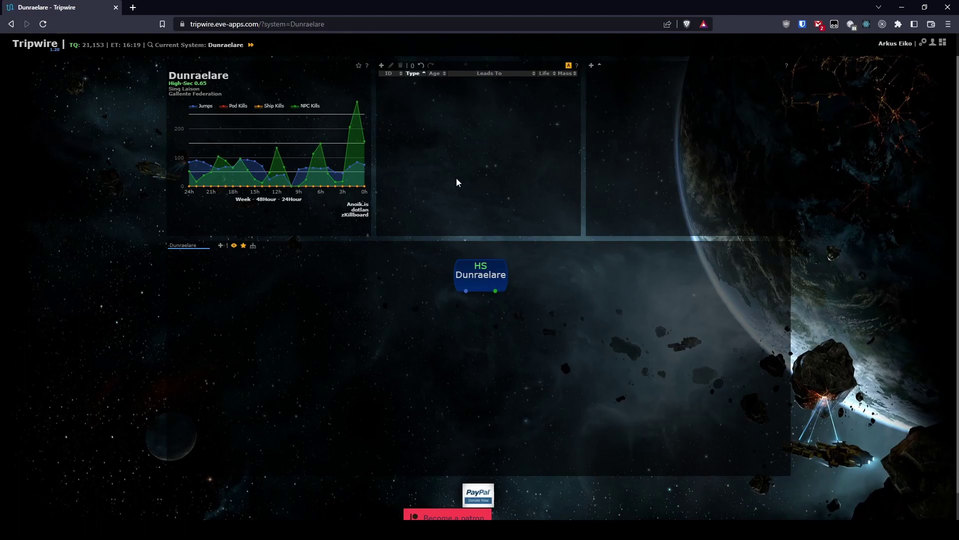
pyautogui.hotkey('ctrl', 'v')
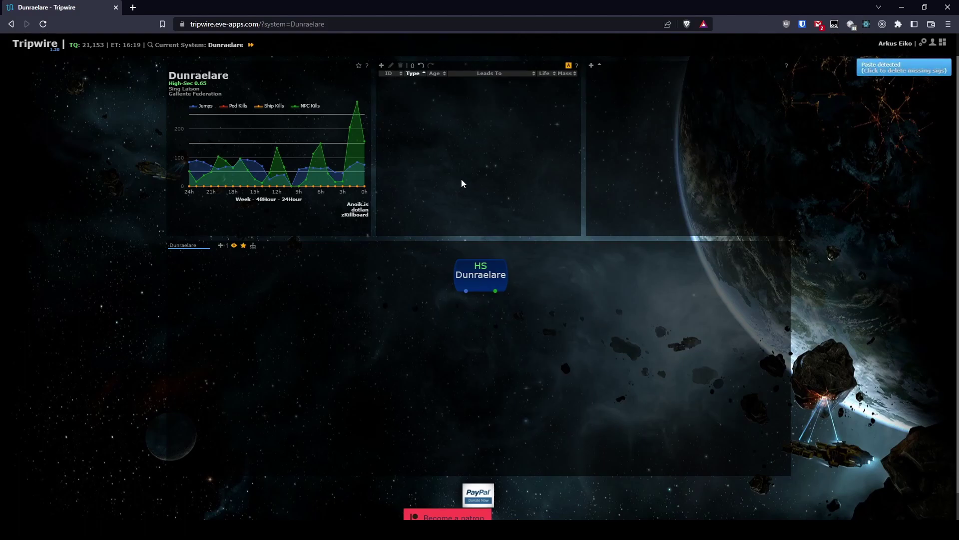
# Switch to EVE Online and adjust the Probe Scanner's filter so the hidden combat signature is included in the scan results.
pyautogui.hotkey('alt', 'Tab')
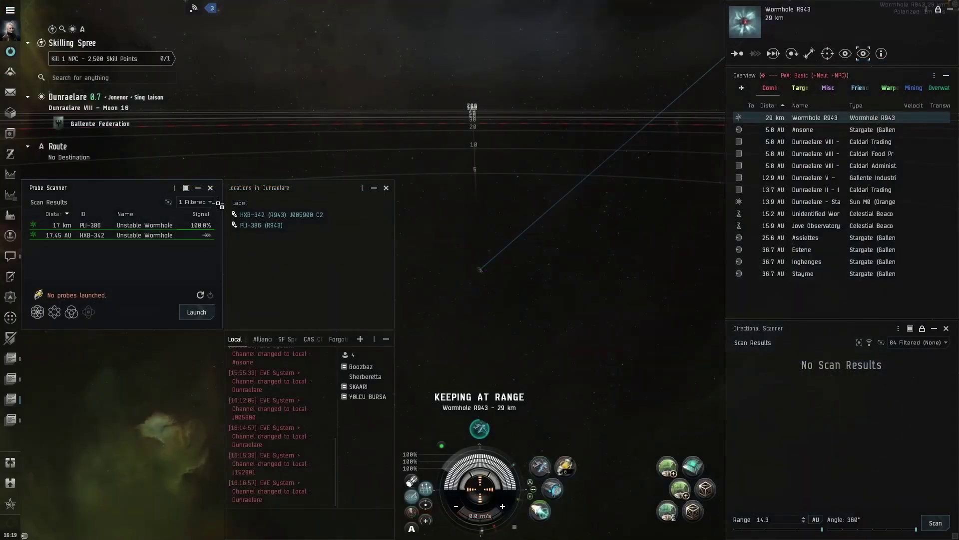
pyautogui.click(206, 203)
pyautogui.click(173, 233)
# Copy all Probe Scanner results and paste them into Tripwire as Dunraelare's signatures.
pyautogui.click(129, 270)
pyautogui.hotkey('ctrl', 'a')
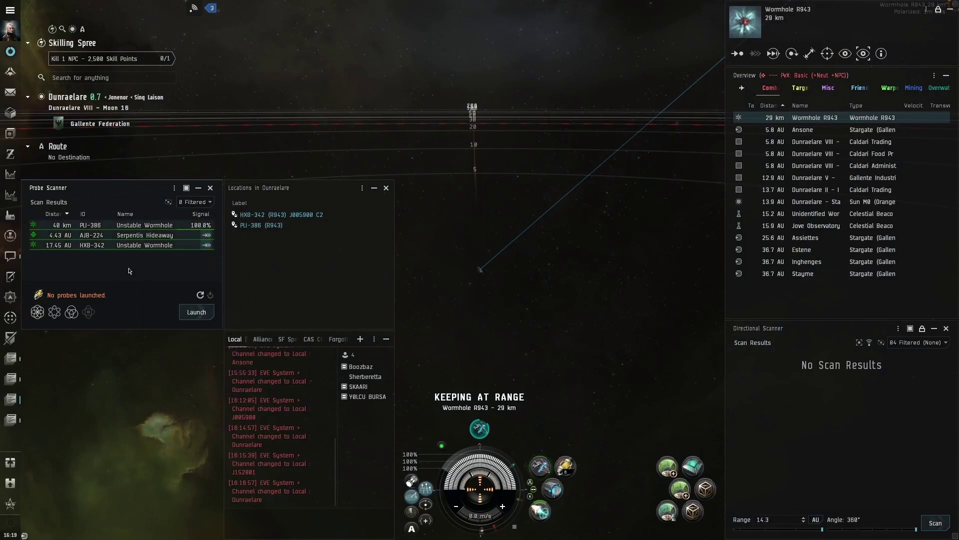
pyautogui.hotkey('ctrl', 'c')
pyautogui.hotkey('alt', 'Tab')
pyautogui.hotkey('ctrl', 'v')
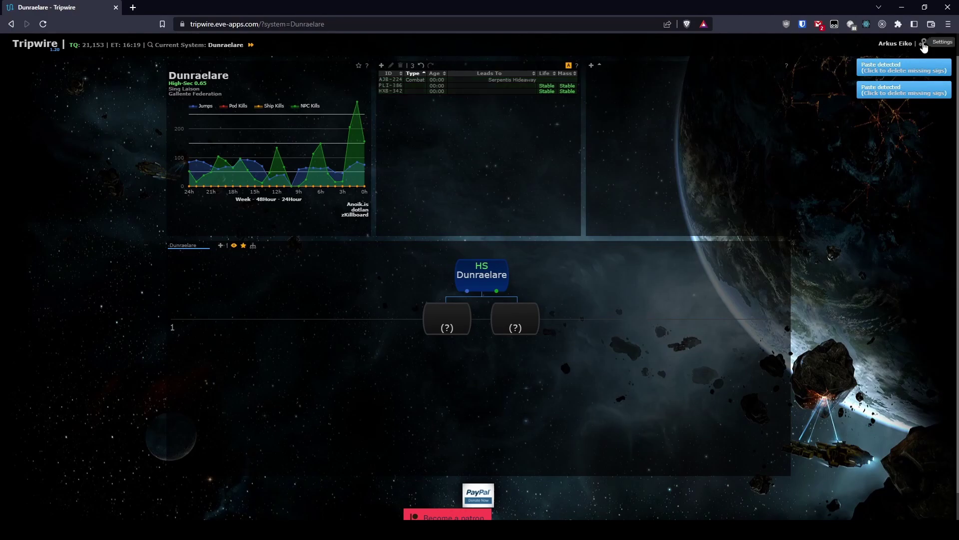
# Make Wormhole Guys the active mask and save, and switch the mask back to Private and save again.
pyautogui.click(923, 42)
pyautogui.click(400, 281)
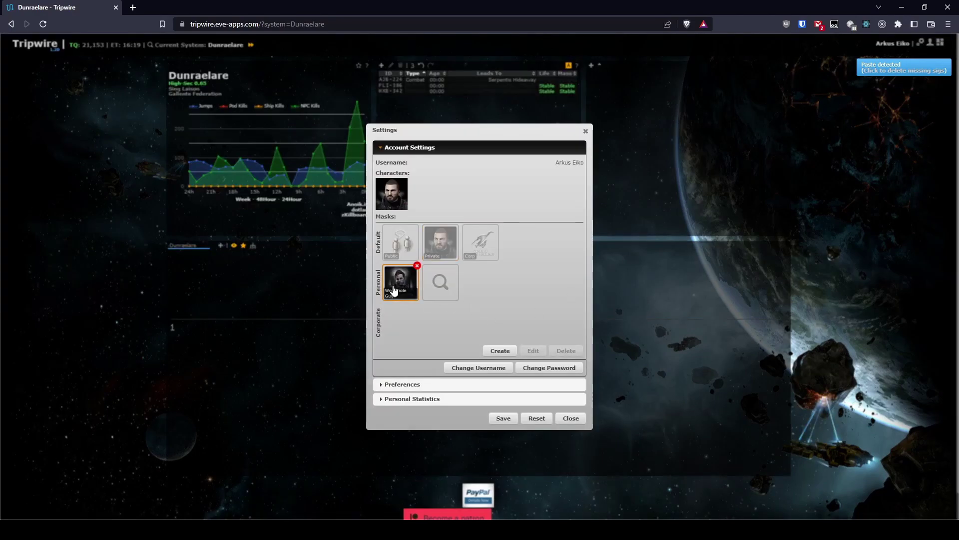
pyautogui.click(504, 418)
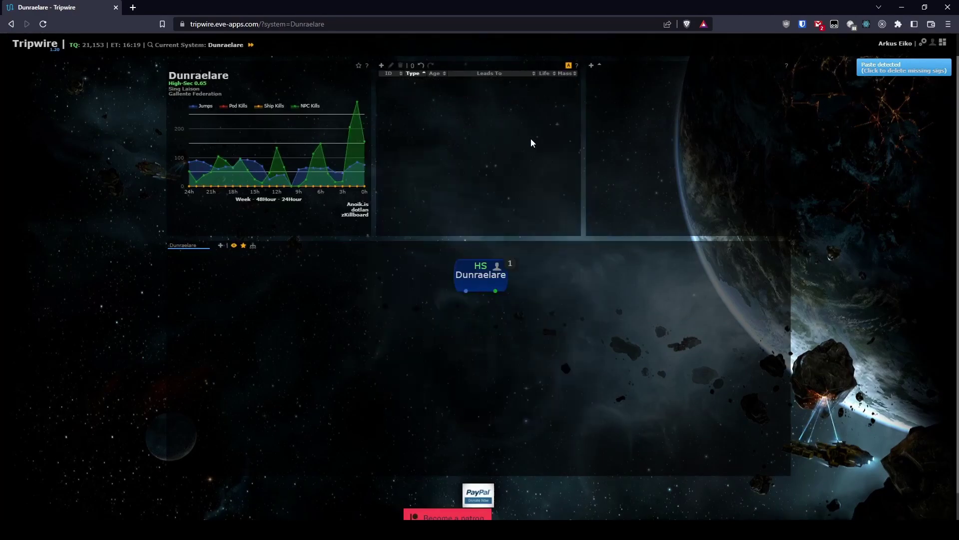
pyautogui.click(923, 42)
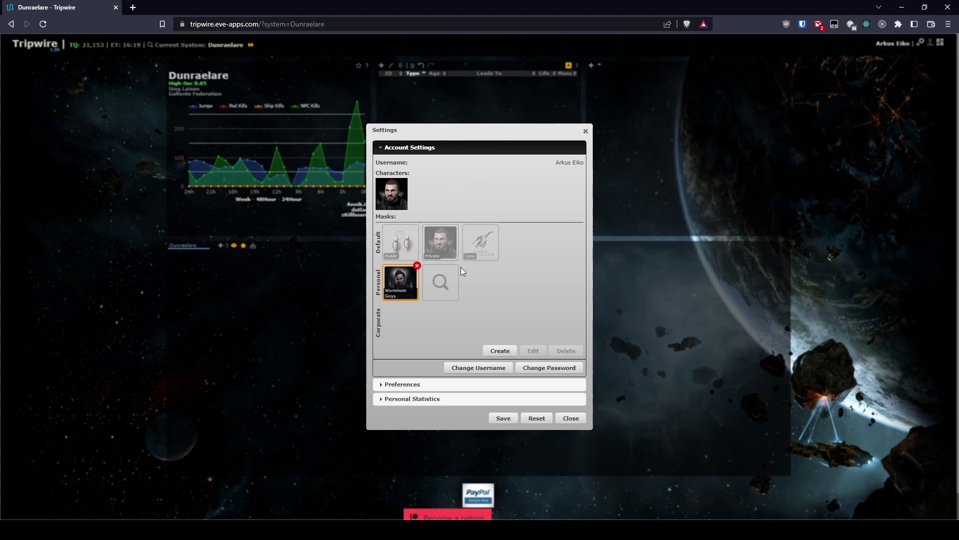
pyautogui.click(440, 243)
pyautogui.click(501, 418)
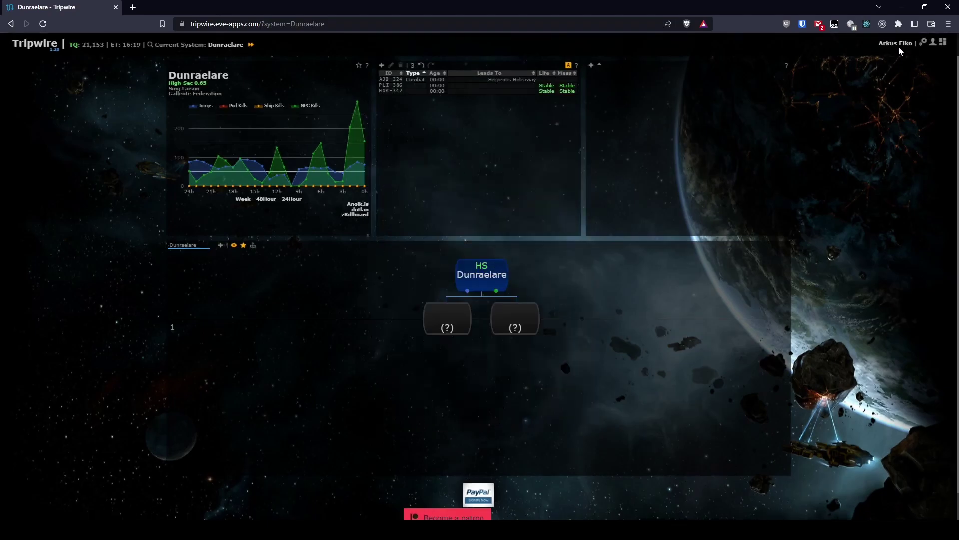
# Reopen the settings, select the Wormhole Guys mask, and close the dialog without saving.
pyautogui.click(921, 43)
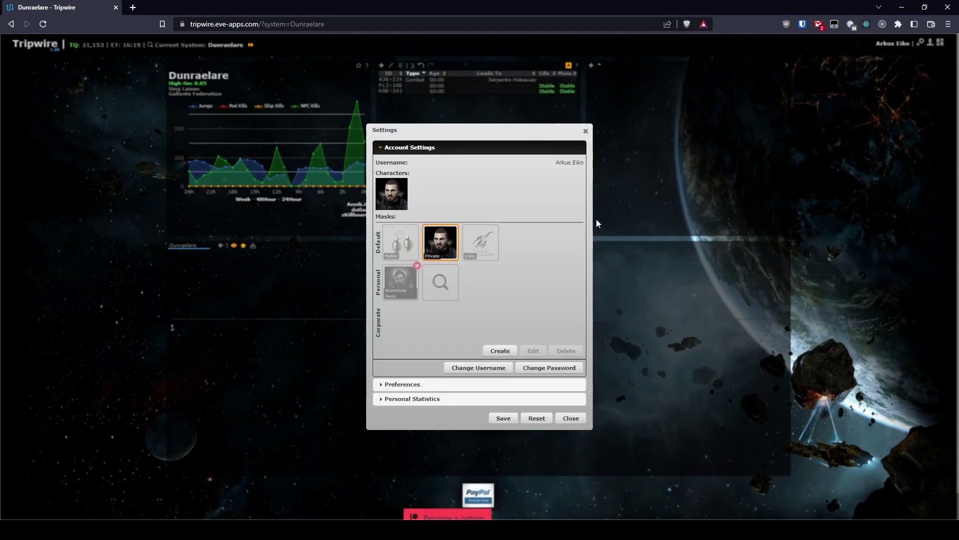
pyautogui.click(395, 295)
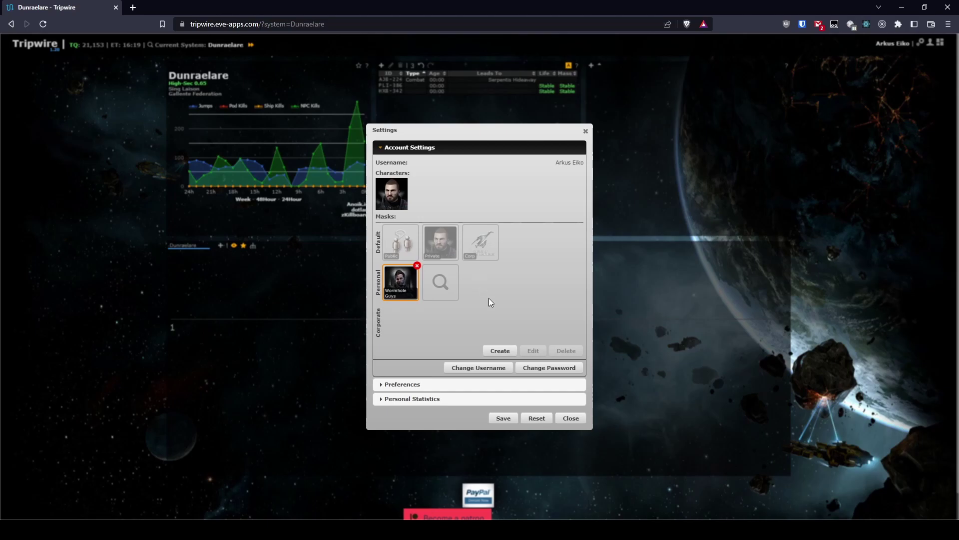
pyautogui.click(575, 419)
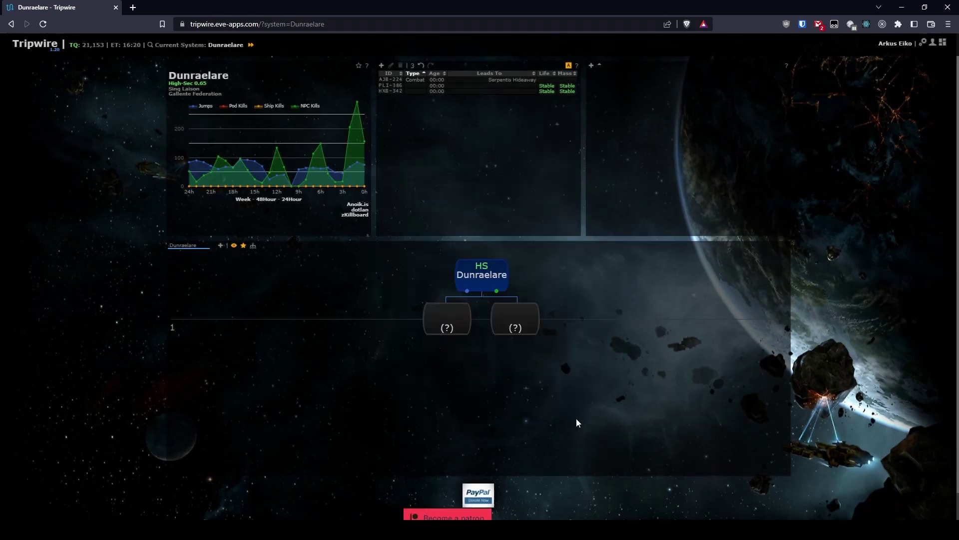